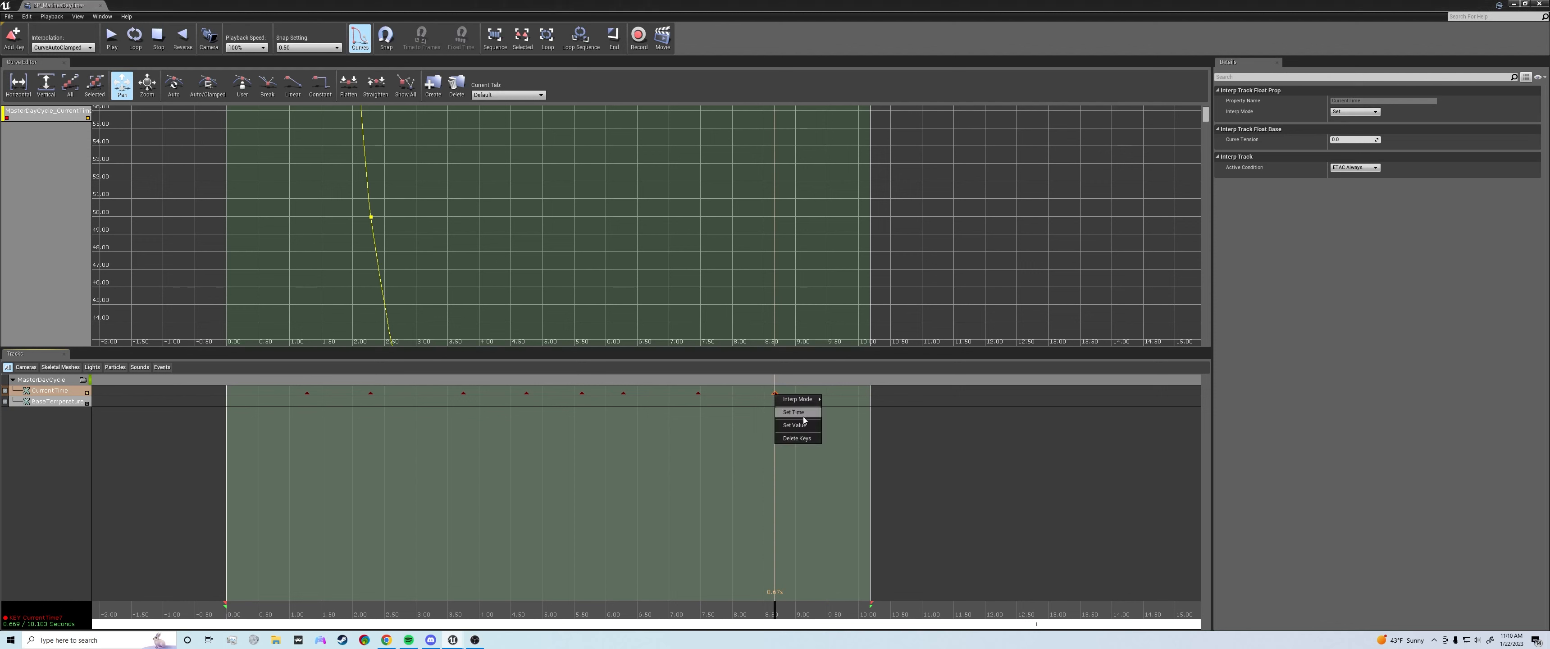
Set the last key on the CurrentTime track to time 8.60 and value 50
click(802, 421)
text(8.60)
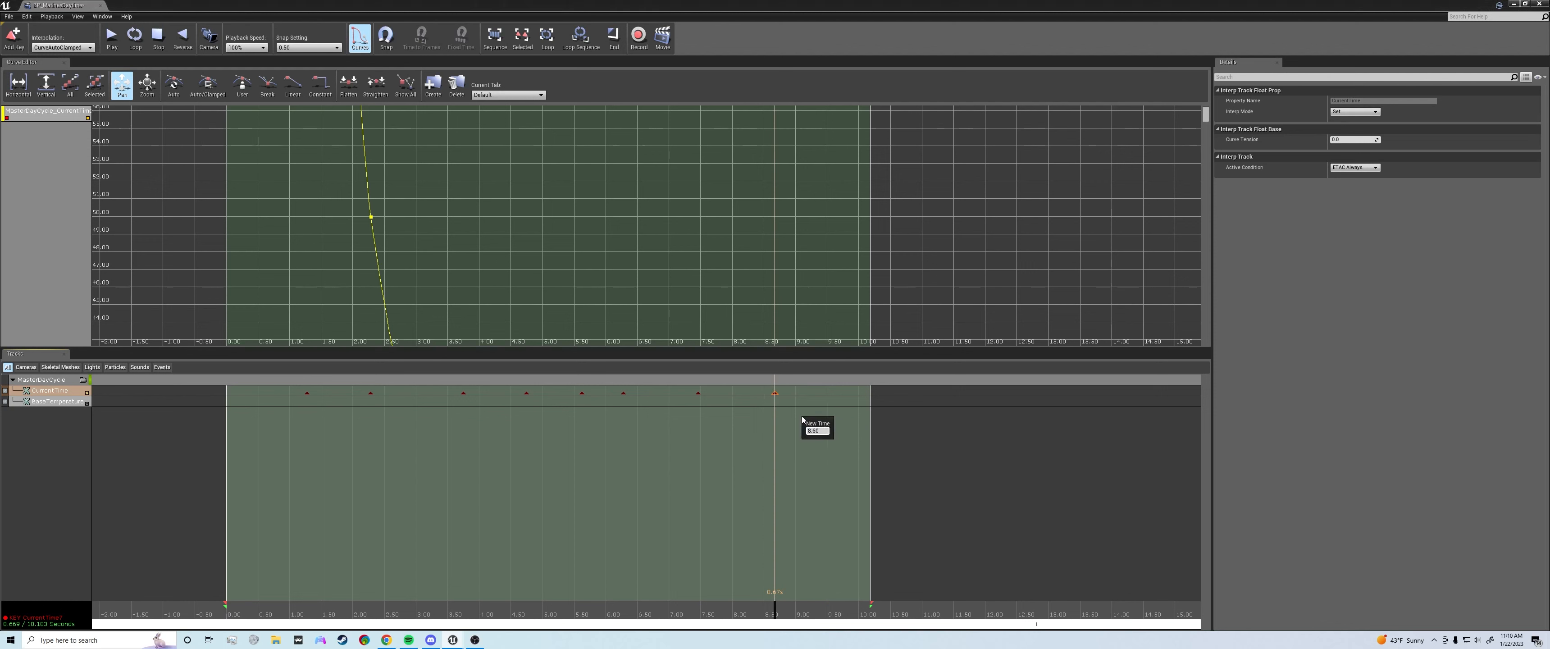
key(Return)
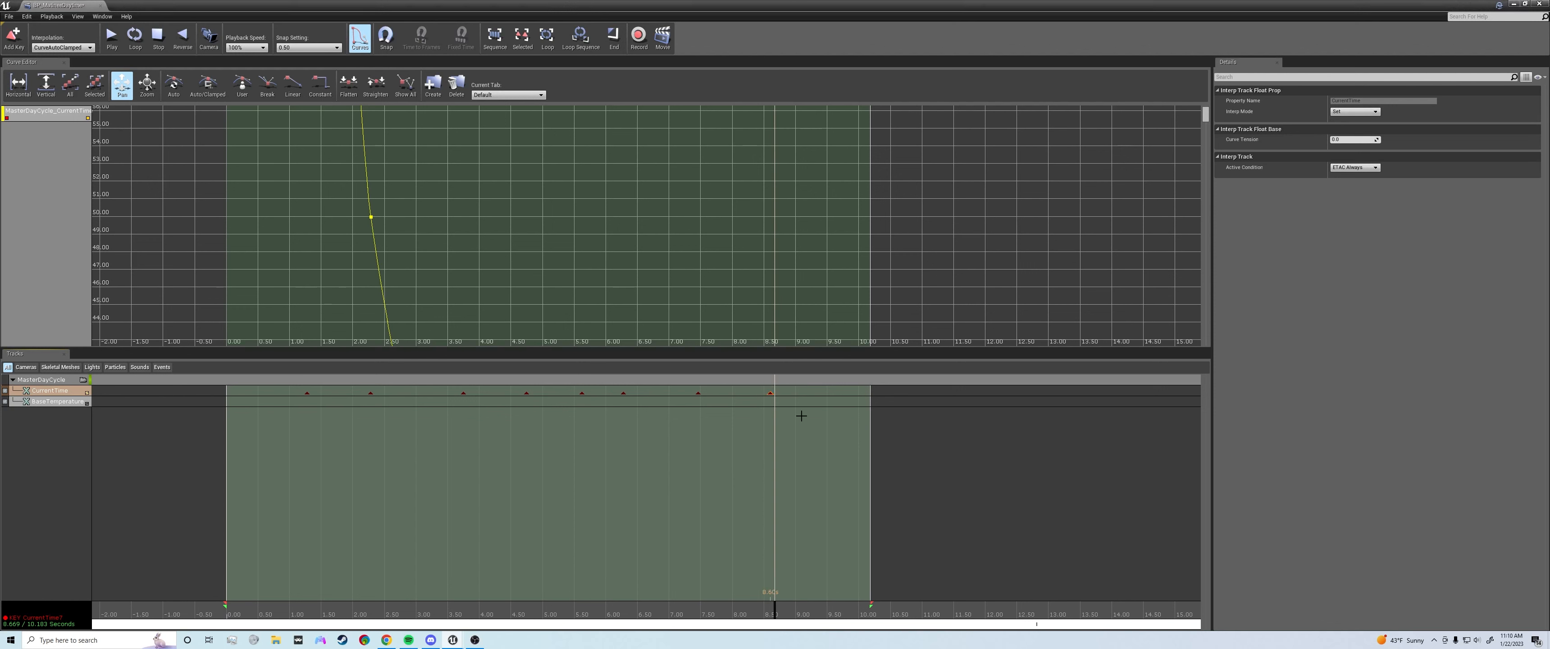
right_click(770, 393)
click(789, 428)
text(50)
key(Return)
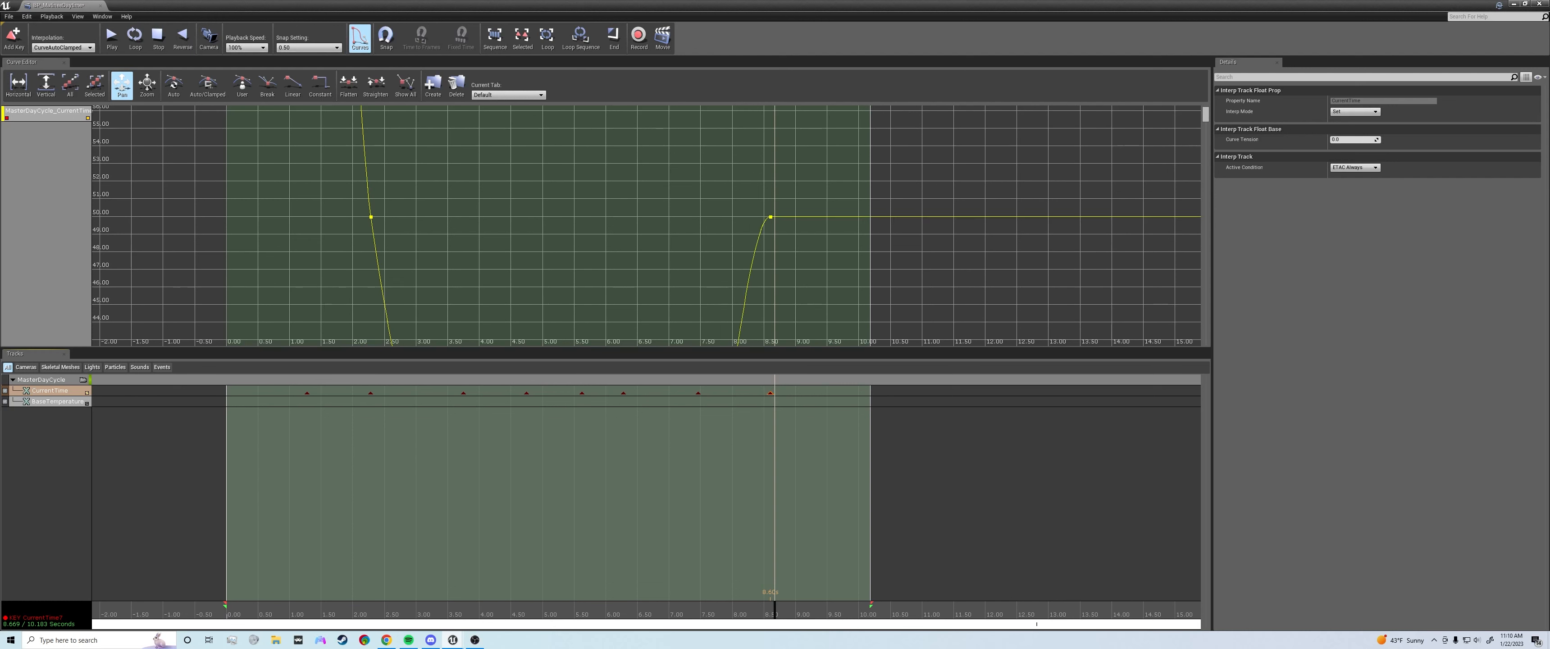
Add a new CurrentTime key near the end of the sequence and set its time to 9.46
scroll(605, 252, down, 10)
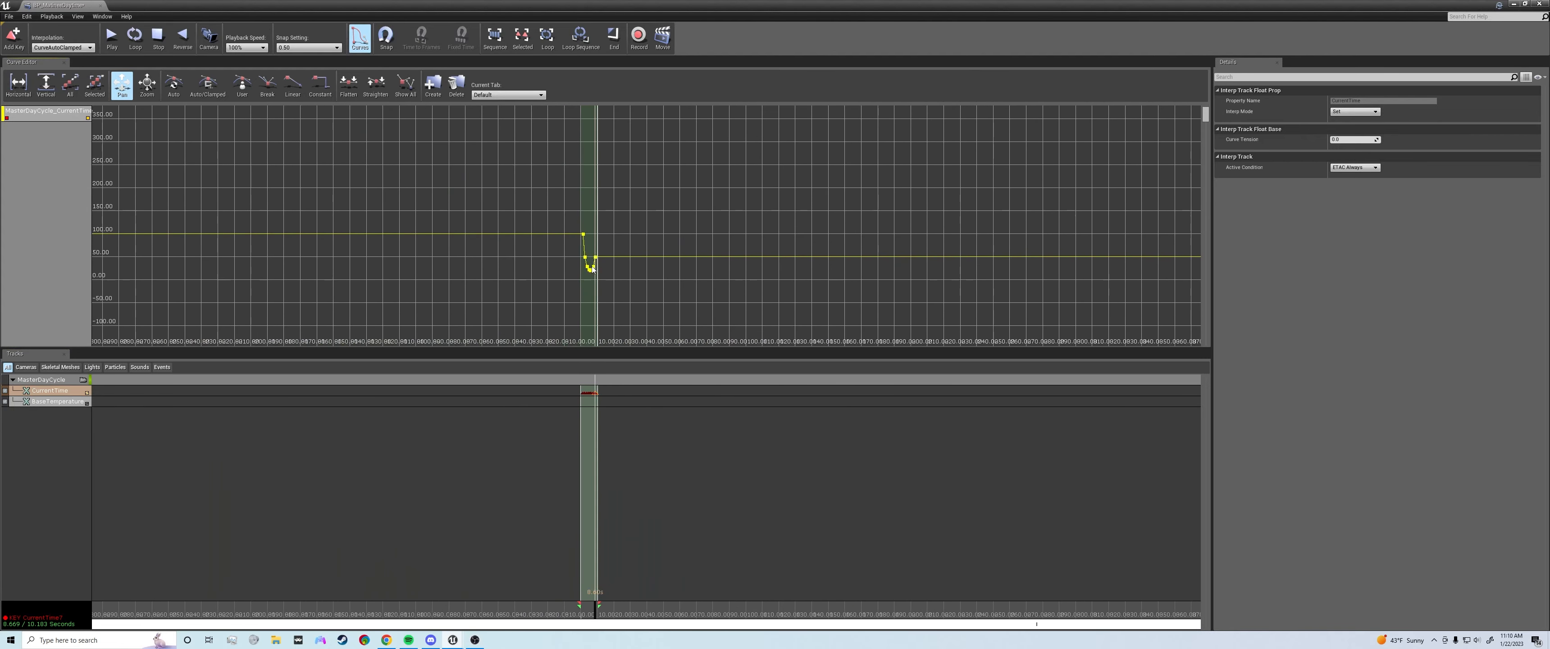
scroll(593, 267, up, 5)
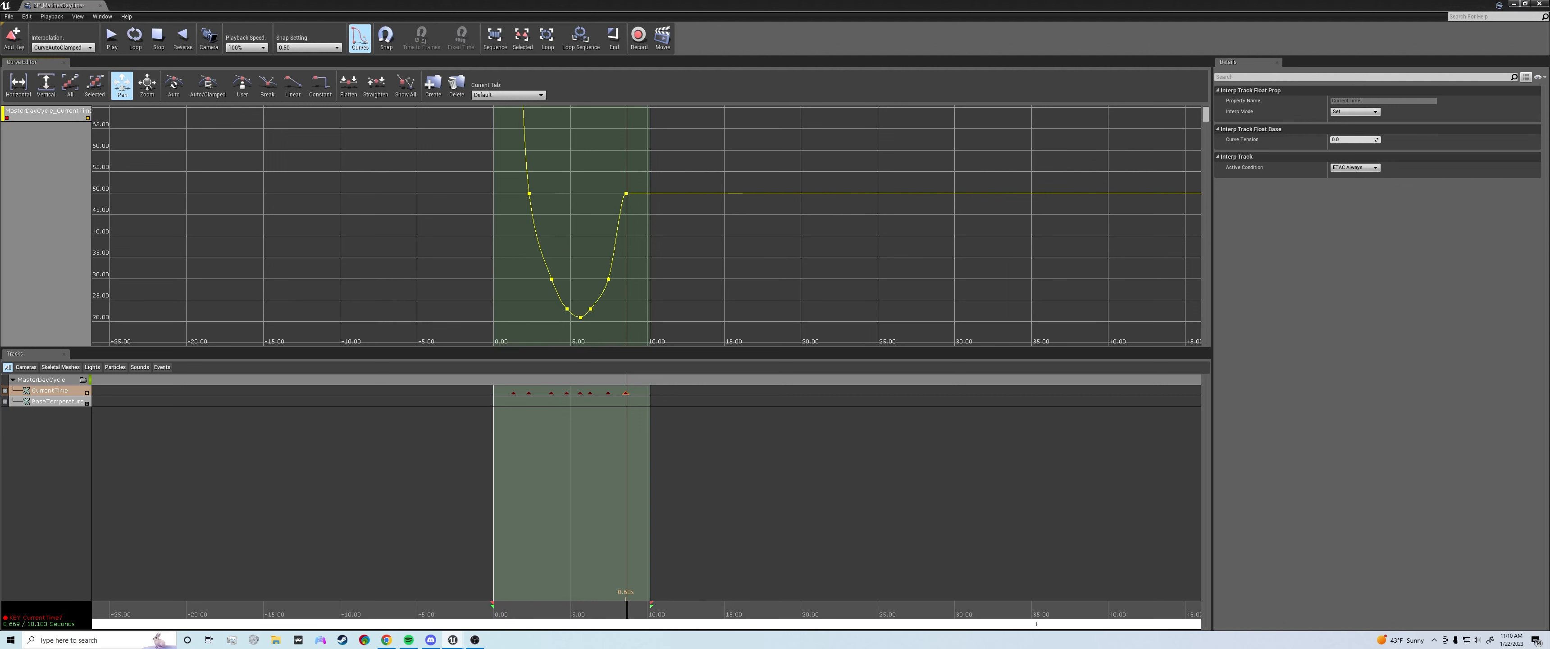
click(642, 613)
key(Return)
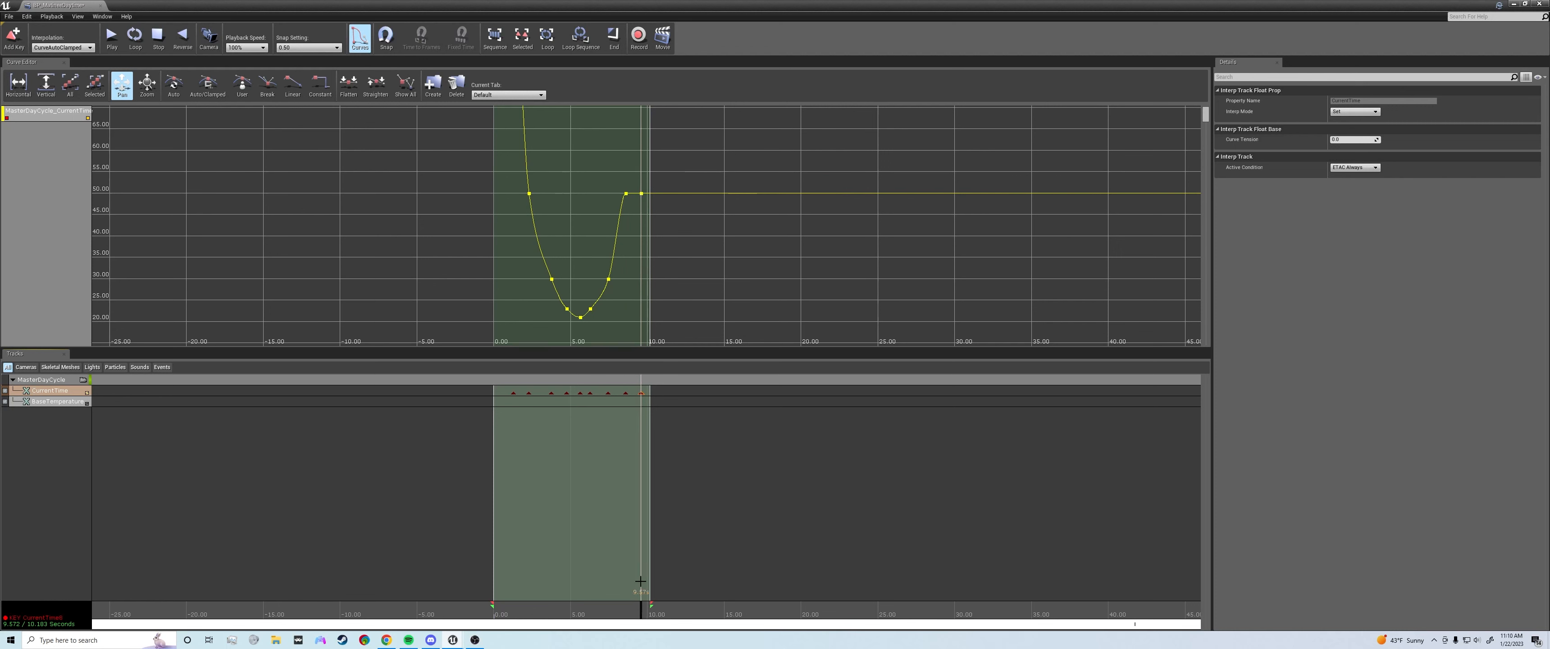
right_click(642, 393)
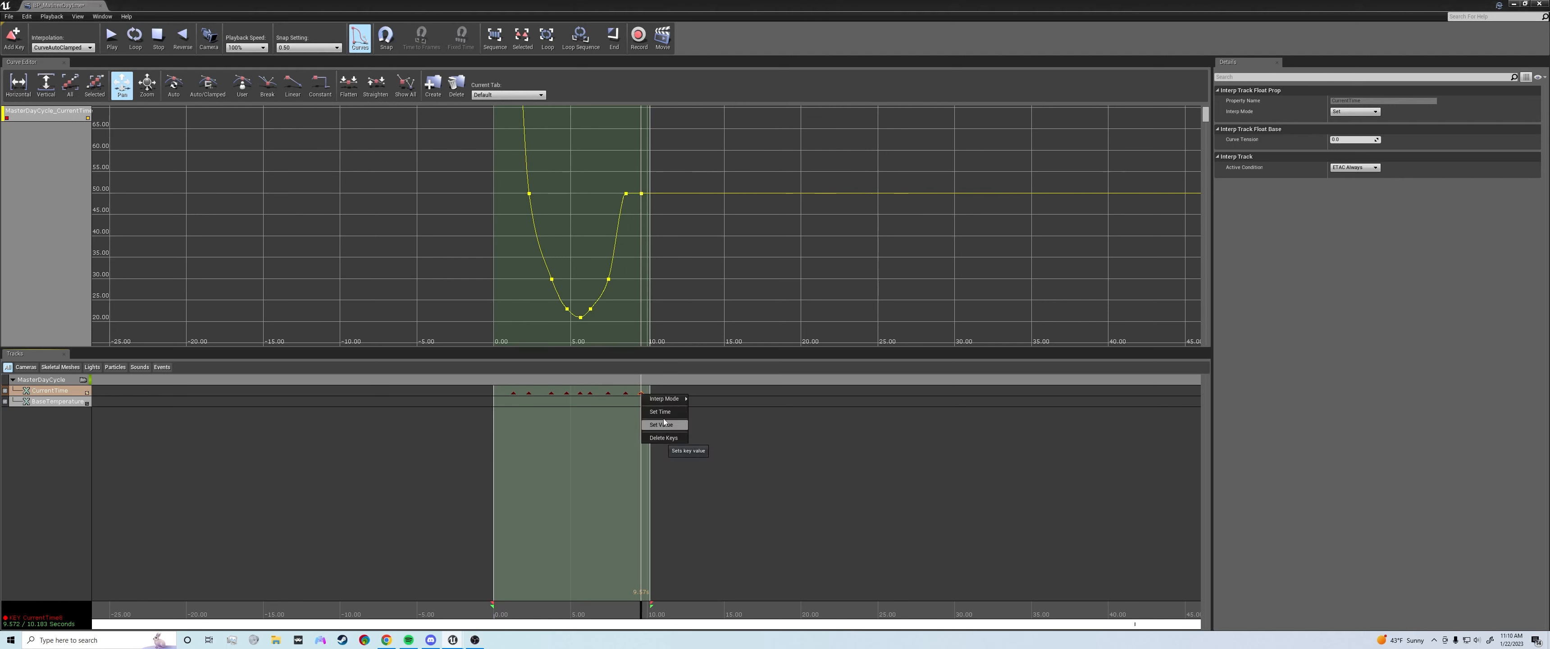
click(664, 414)
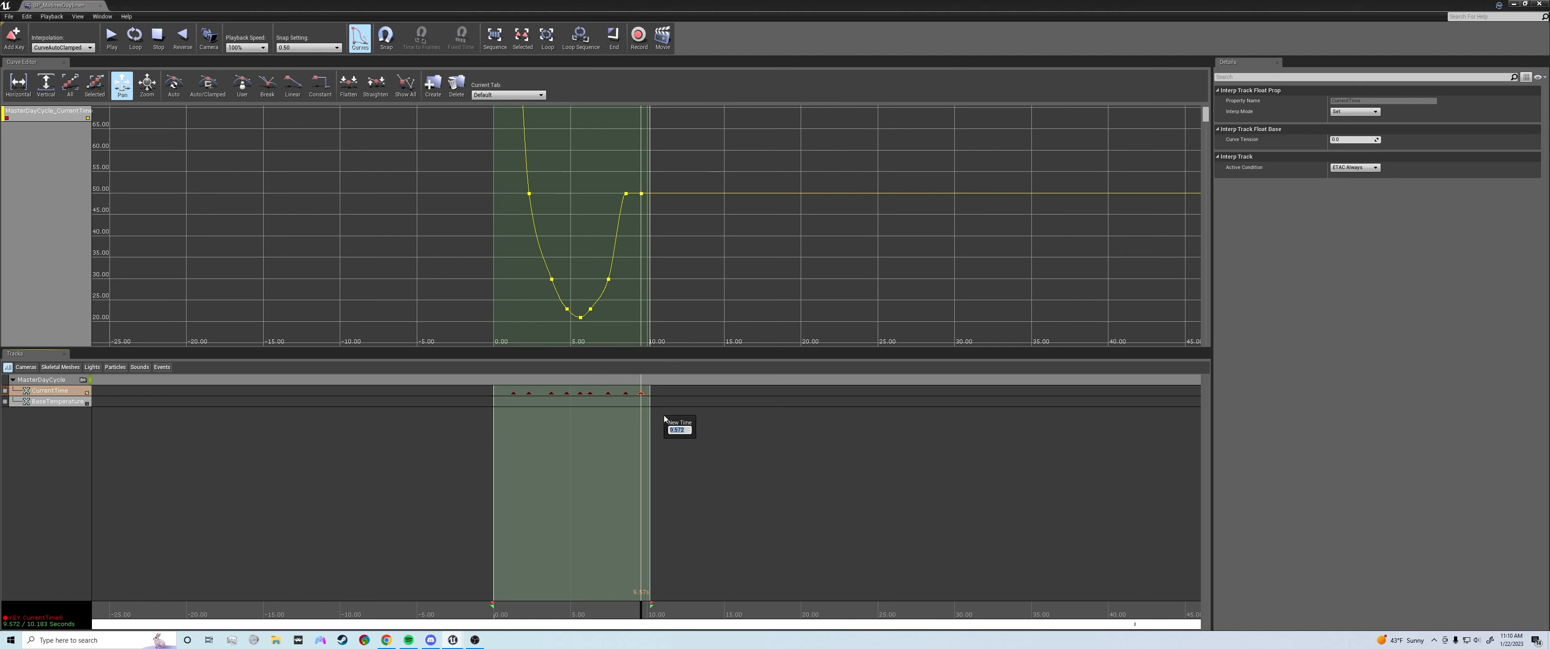
text(9.46)
key(Return)
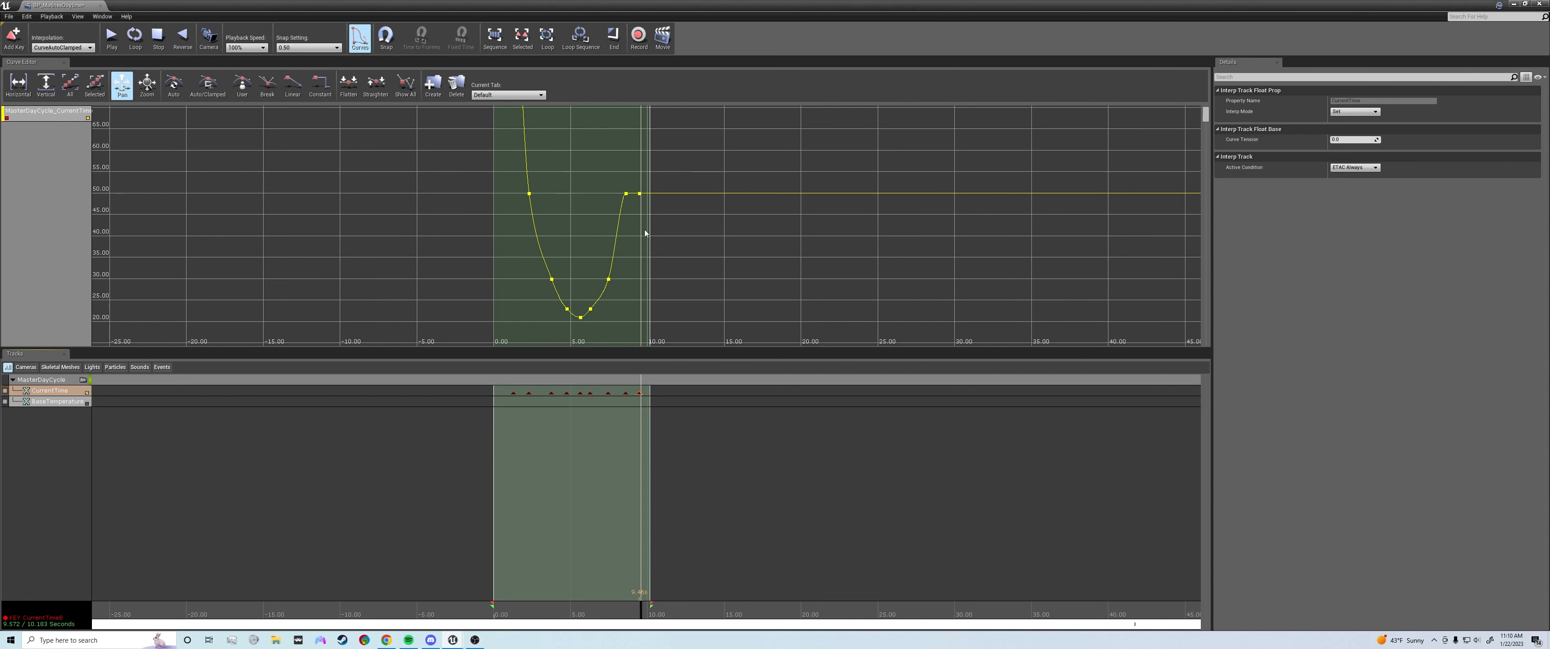
Set the value of the CurrentTime key at 9.46 to 100 and check the overall curve shape
right_click(640, 197)
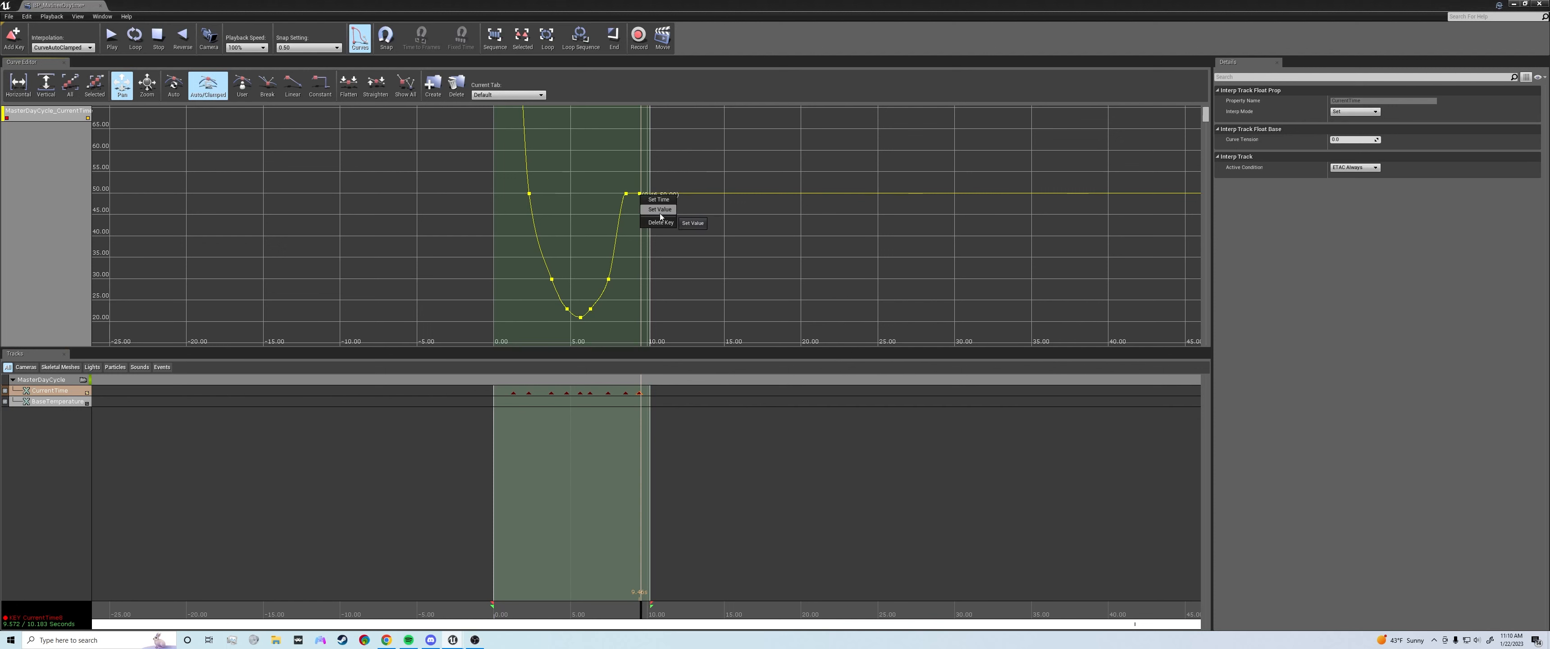
click(666, 219)
text(100)
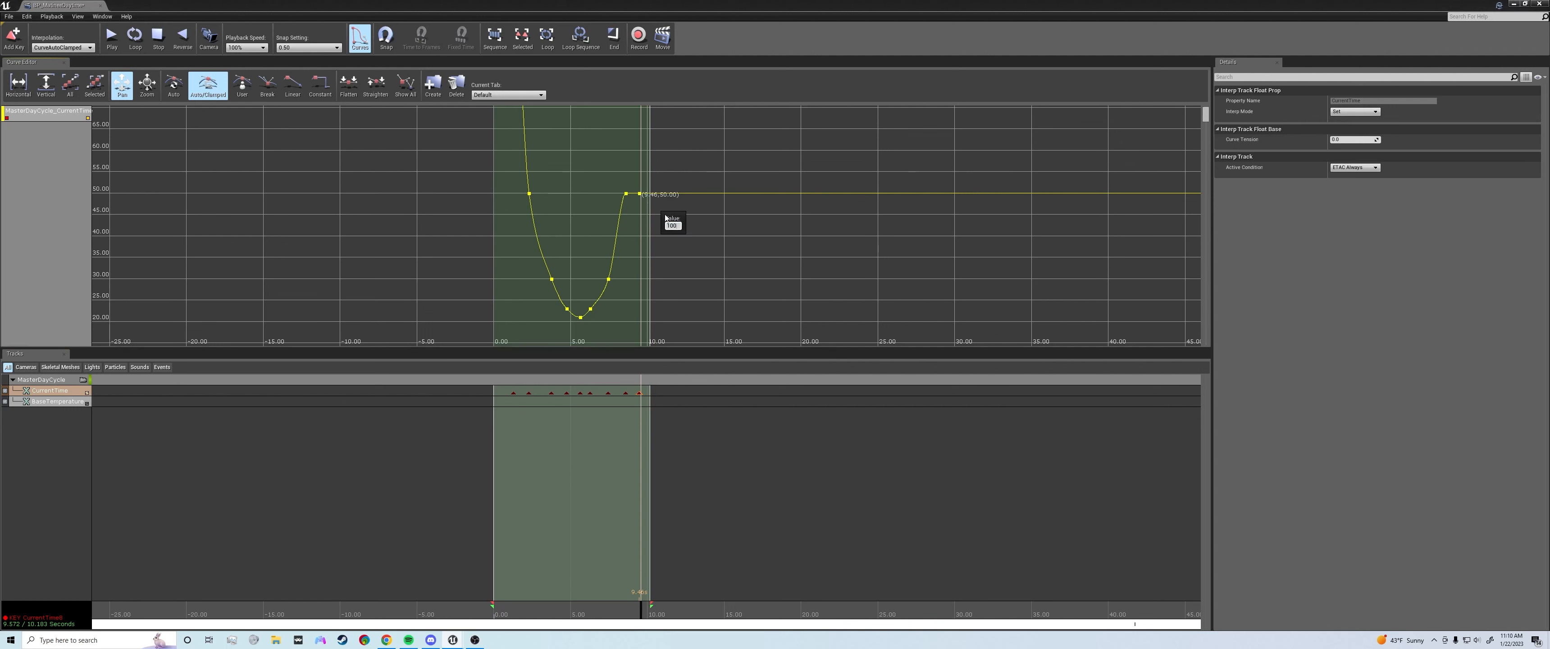
key(Return)
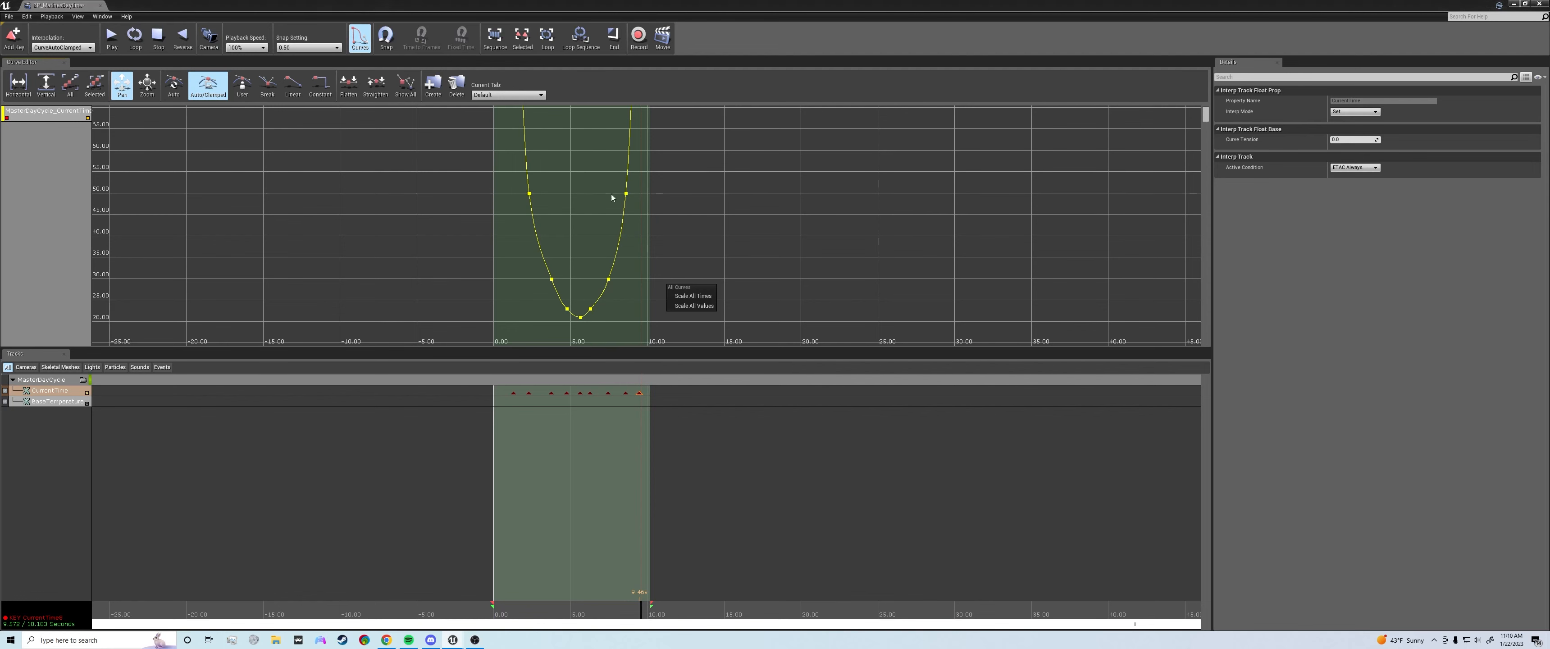
scroll(611, 194, down, 5)
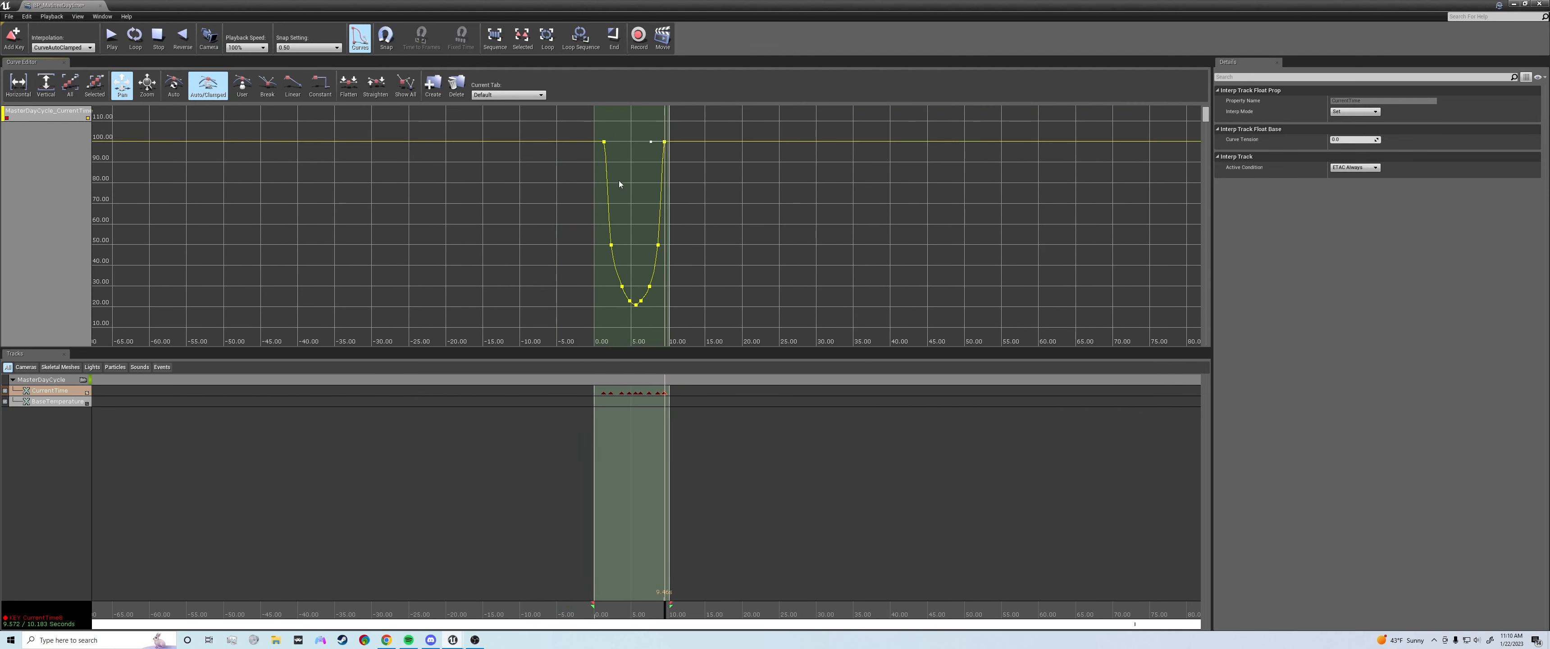
scroll(661, 215, down, 2)
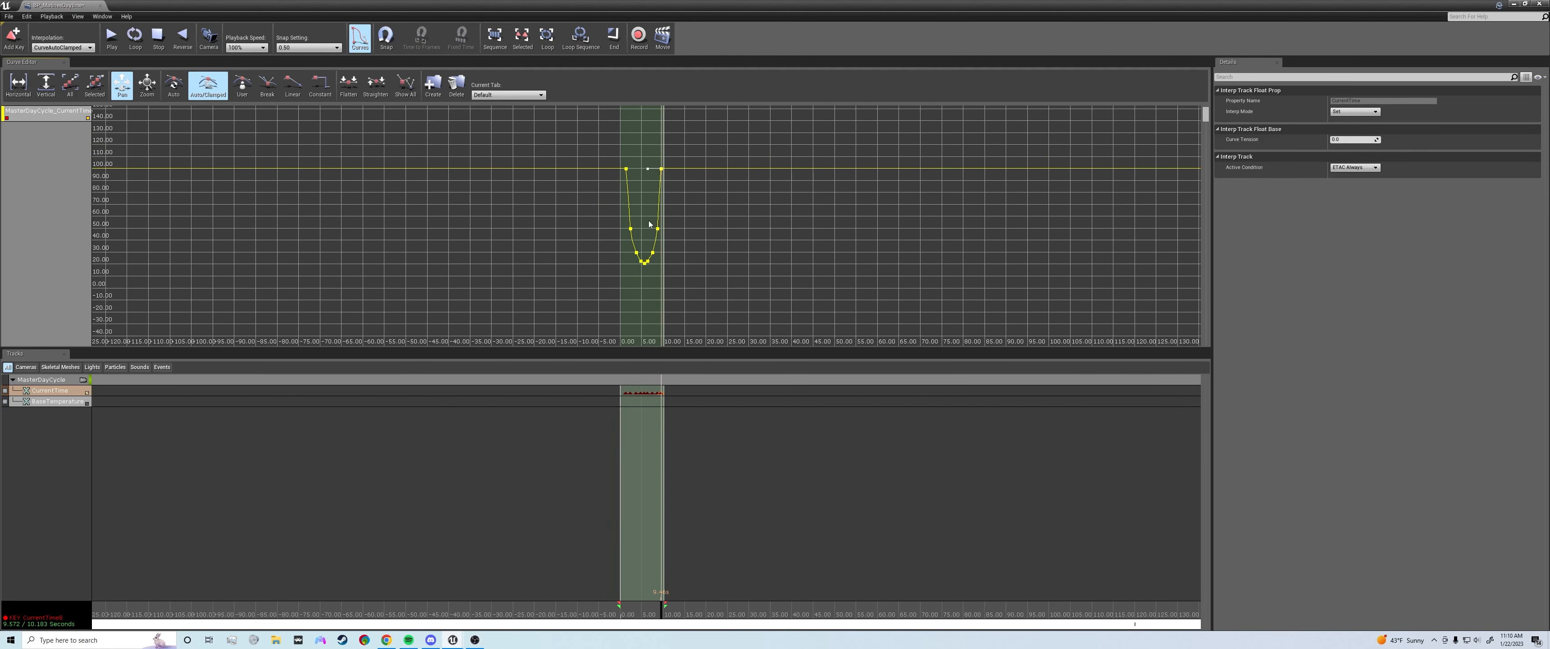
scroll(649, 224, up, 2)
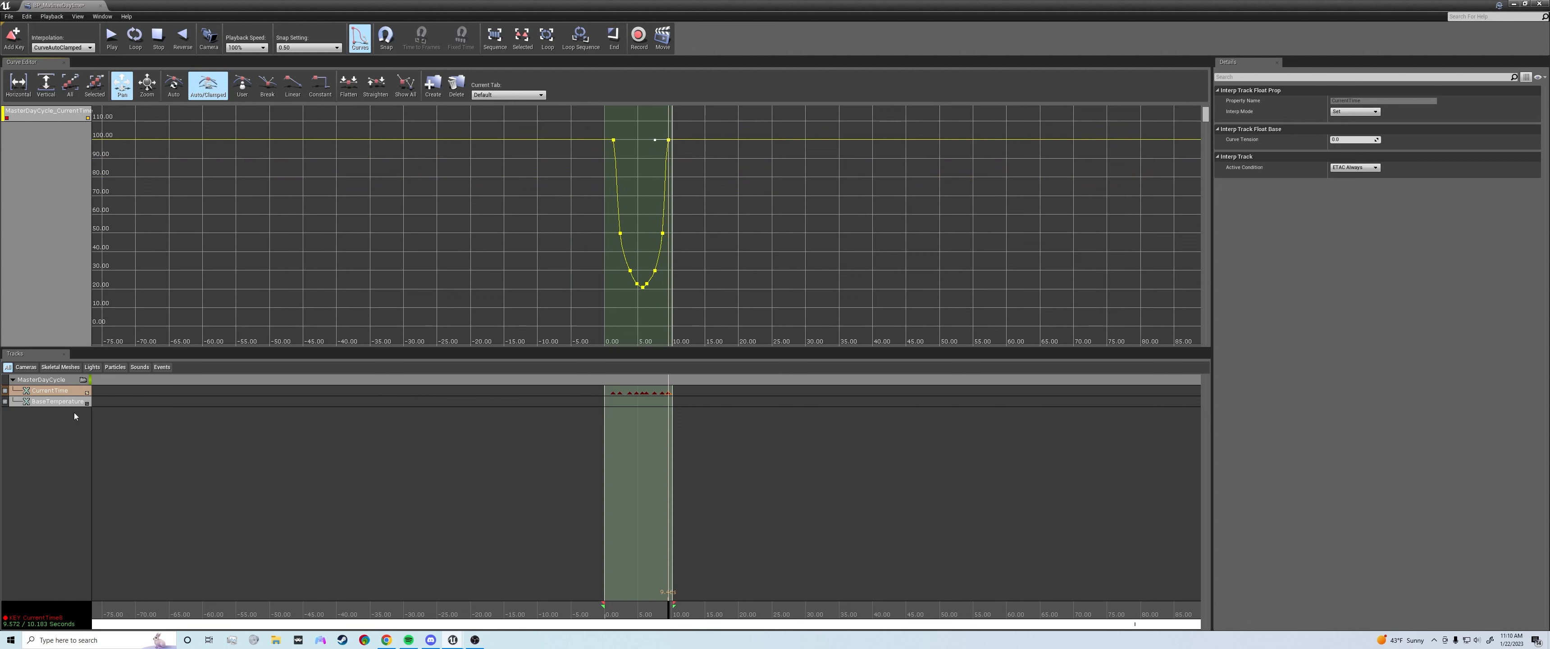
Delete the BaseTemperature track from the MasterDayCycle group
click(60, 402)
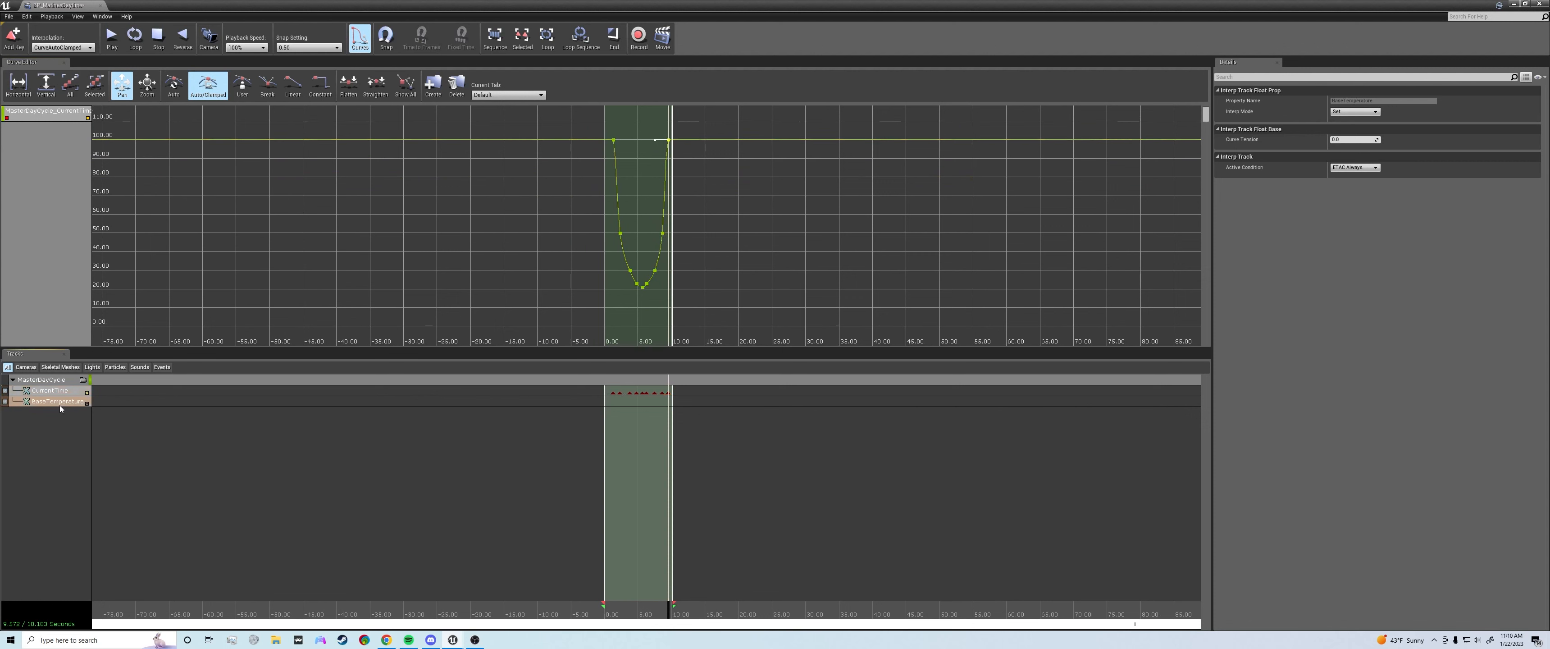
key(Delete)
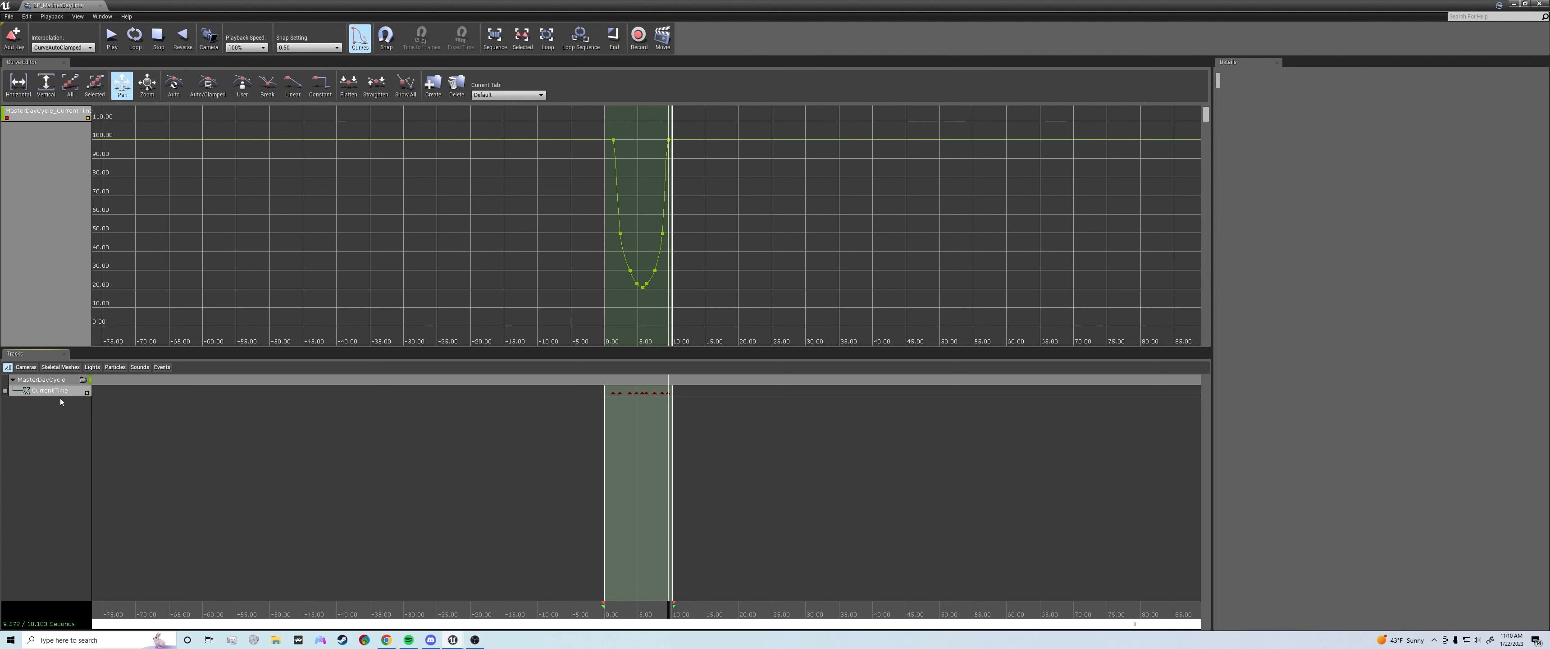
Try to add a sound track to the MasterDayCycle group and place a sound key near the sequence start
click(57, 384)
right_click(57, 387)
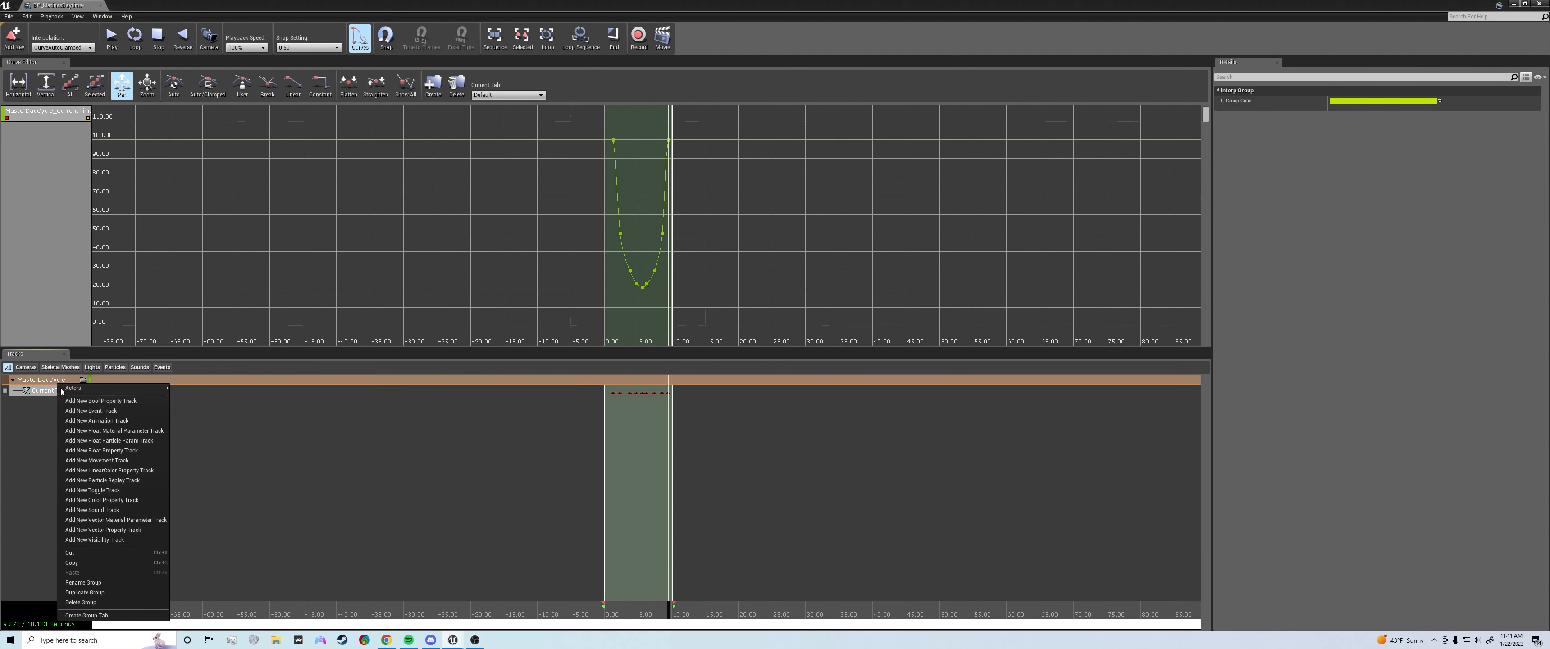
mouse_move(92, 388)
click(104, 511)
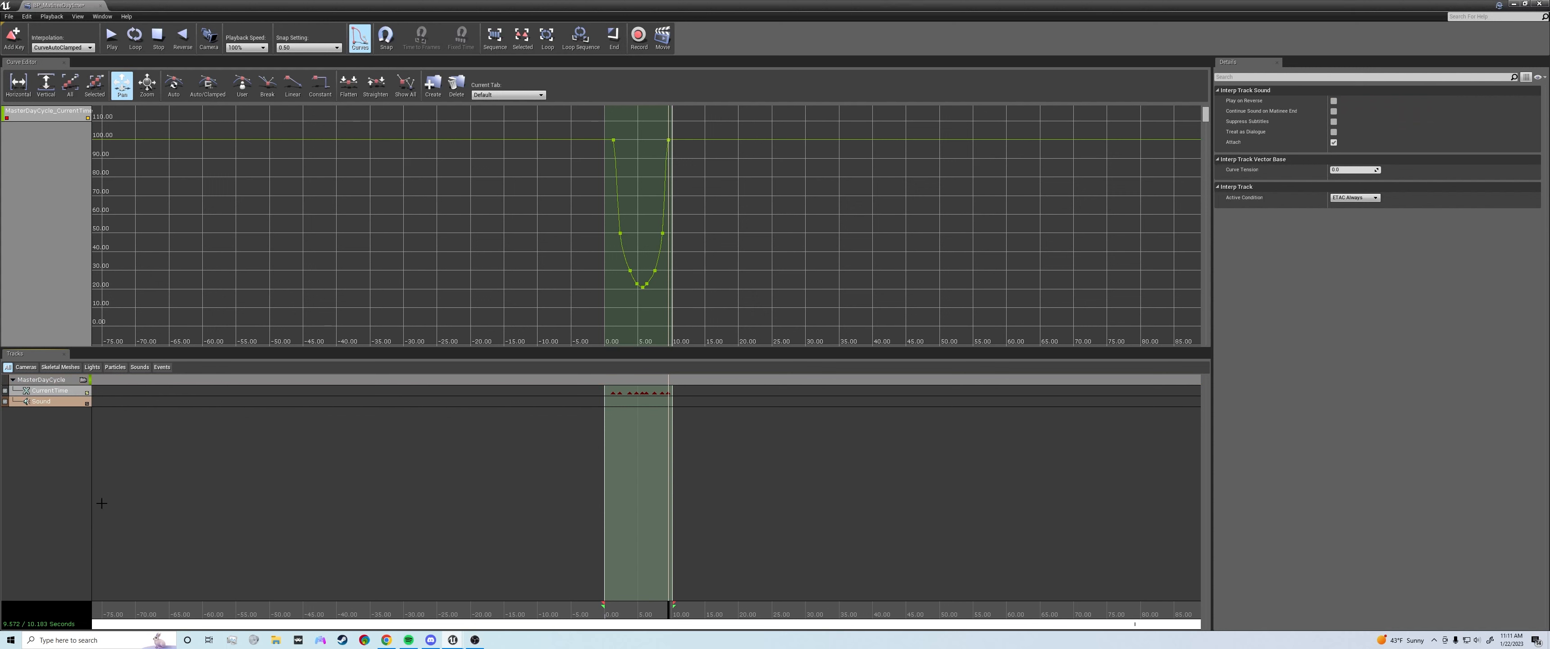
right_click(50, 408)
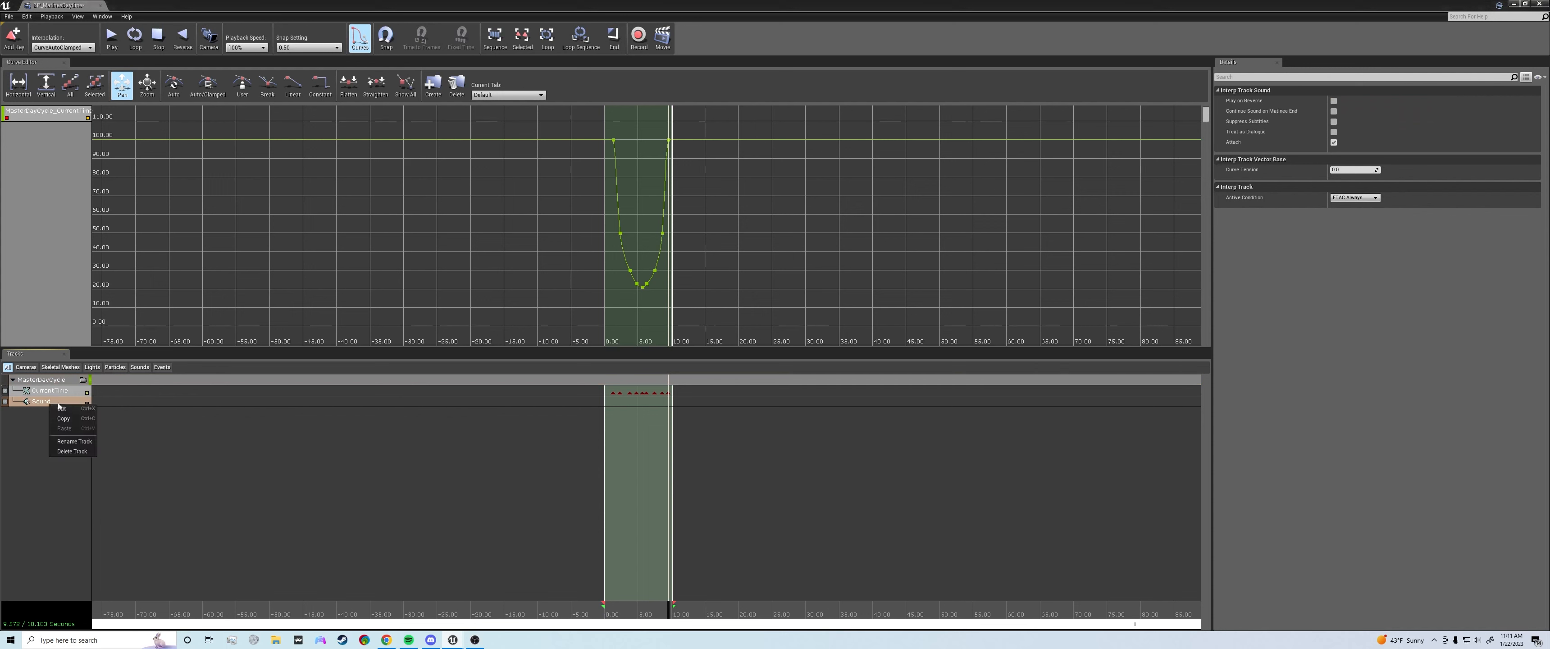
click(610, 615)
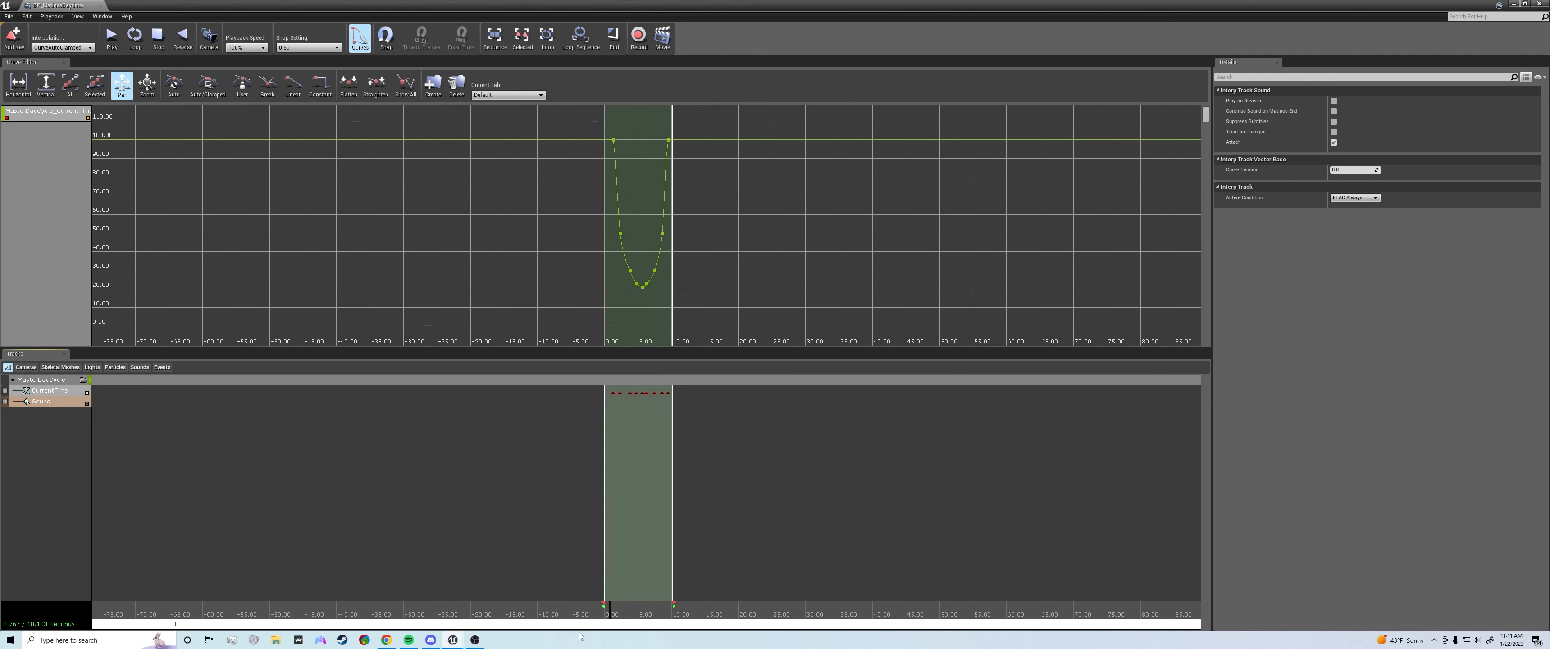
key(Return)
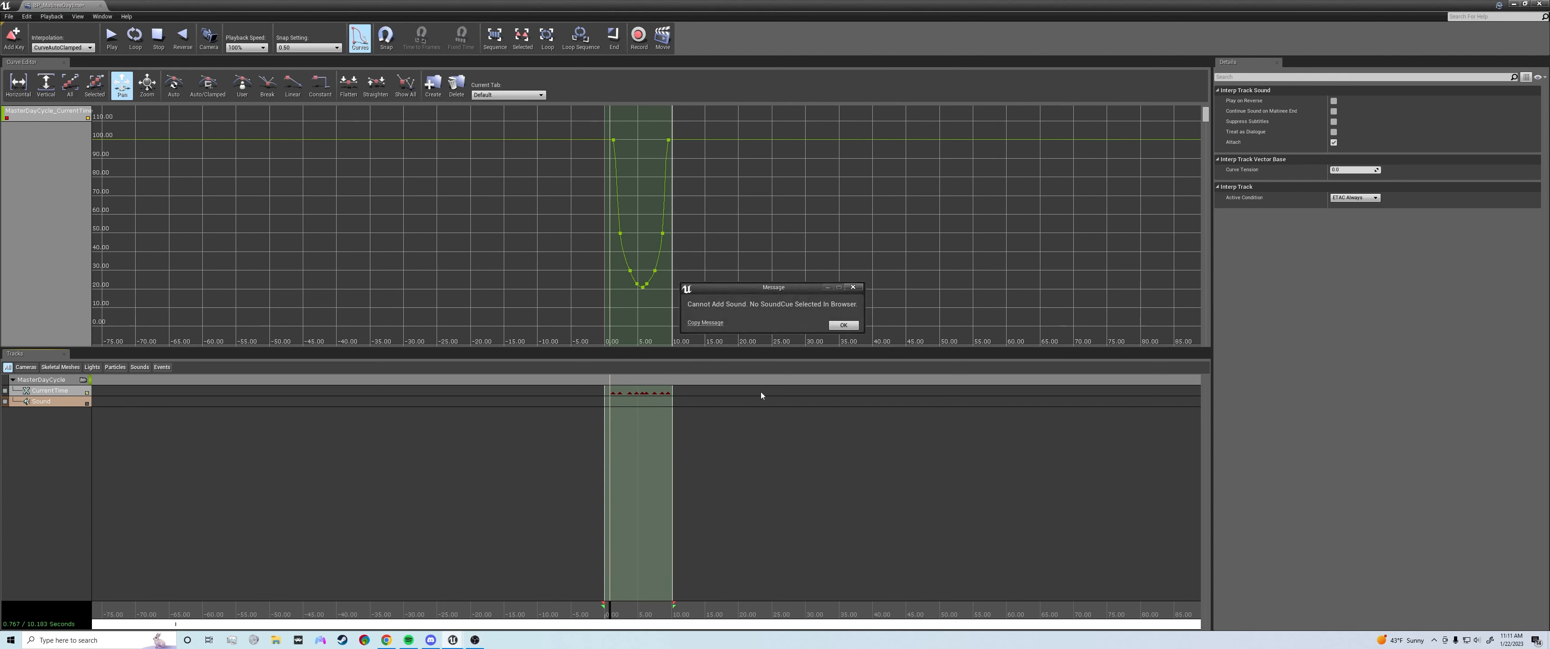
click(843, 324)
Reduce the Matinee window to reveal the main editor and delete the empty sound track
drag(752, 5, 720, 40)
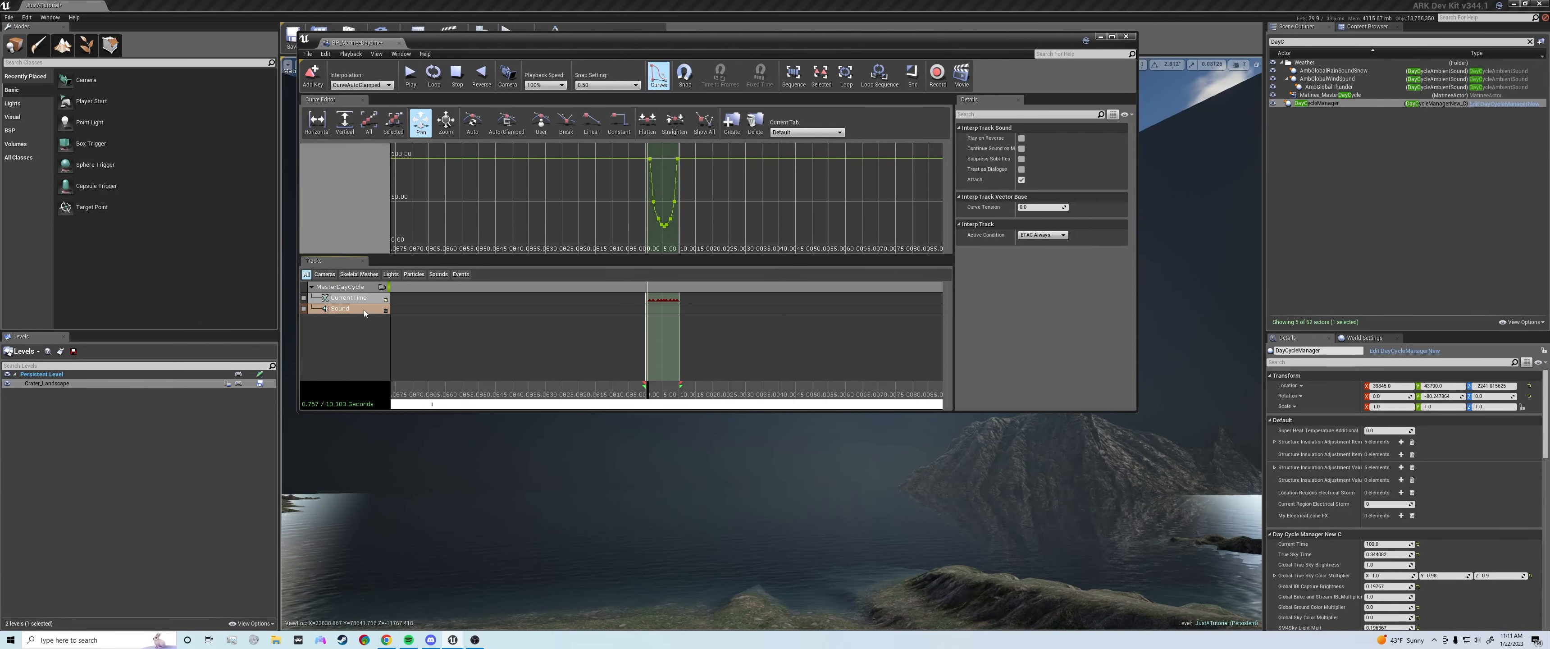
key(Delete)
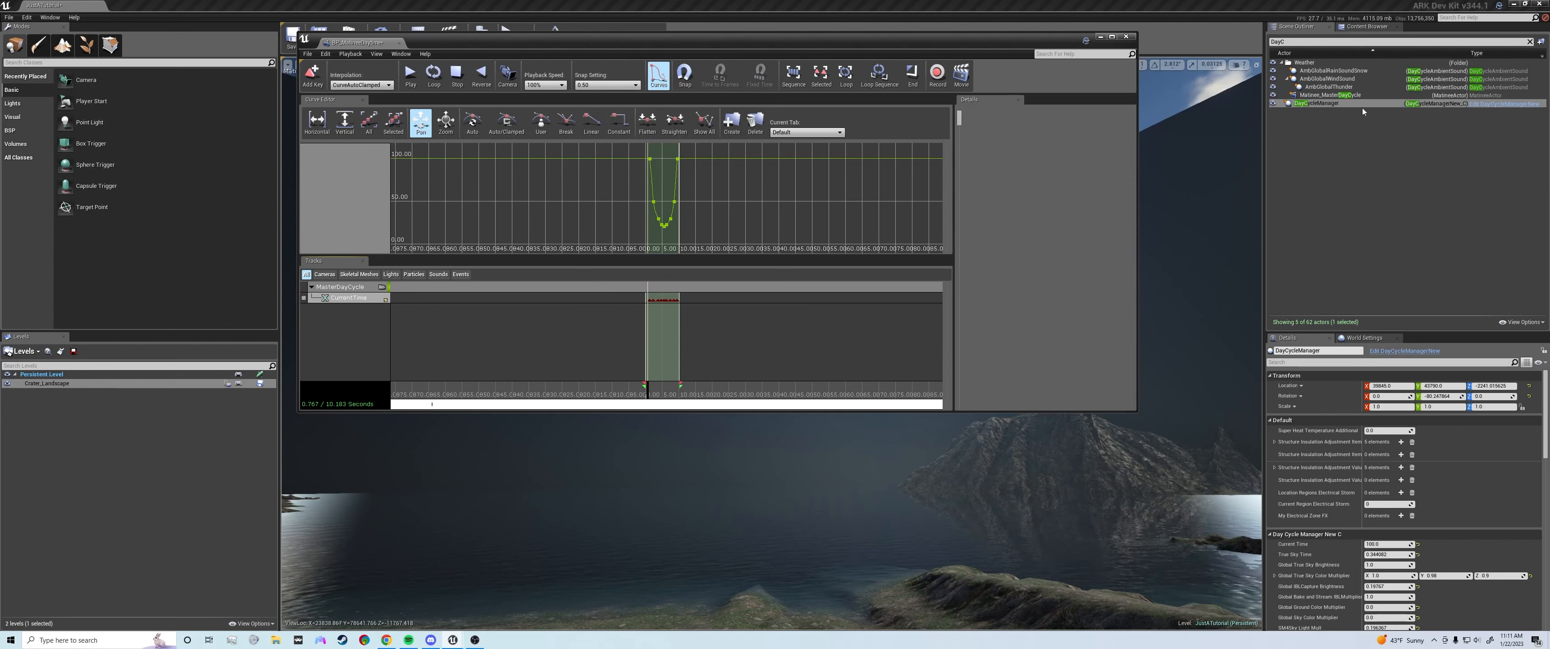
Replace the actor search in the Scene Outliner with MasterDayCycle
click(1324, 43)
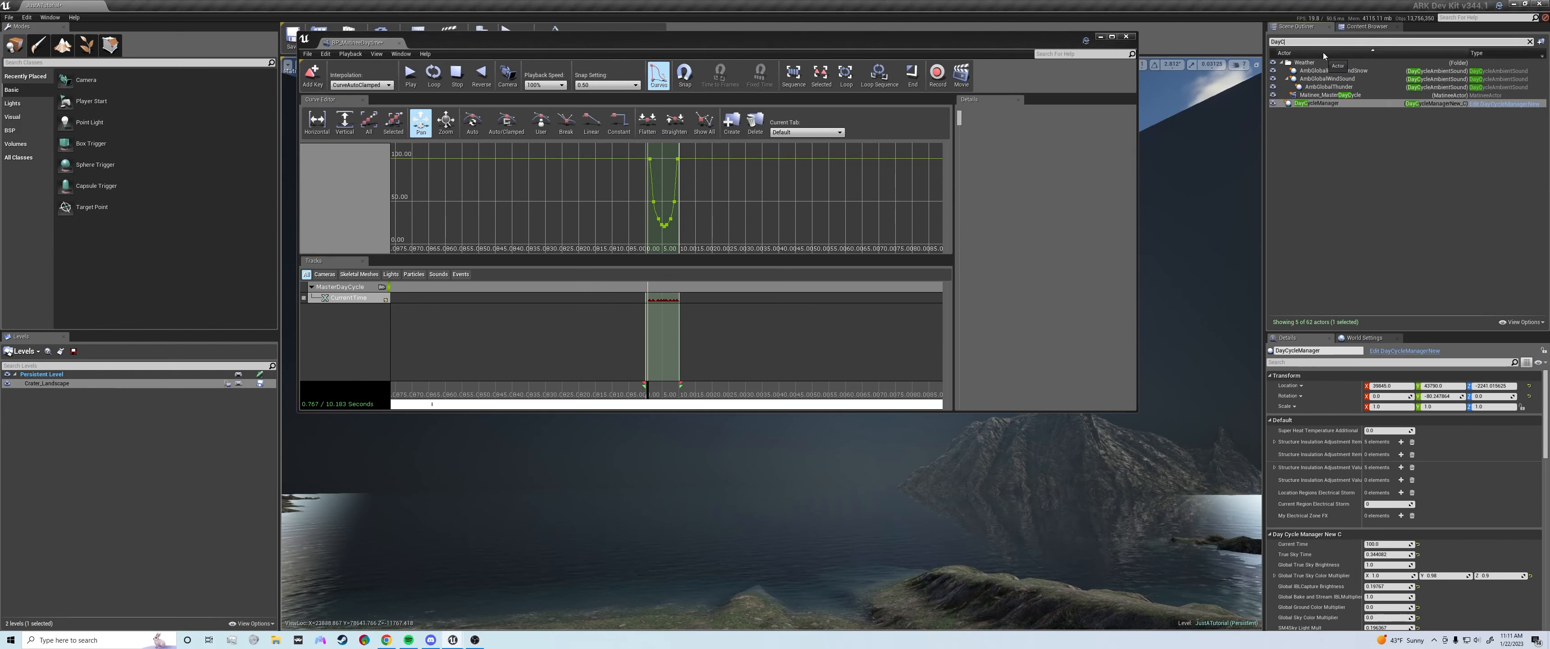
key(BackSpace)
key(BackSpace)
key(BackSpace)
key(BackSpace)
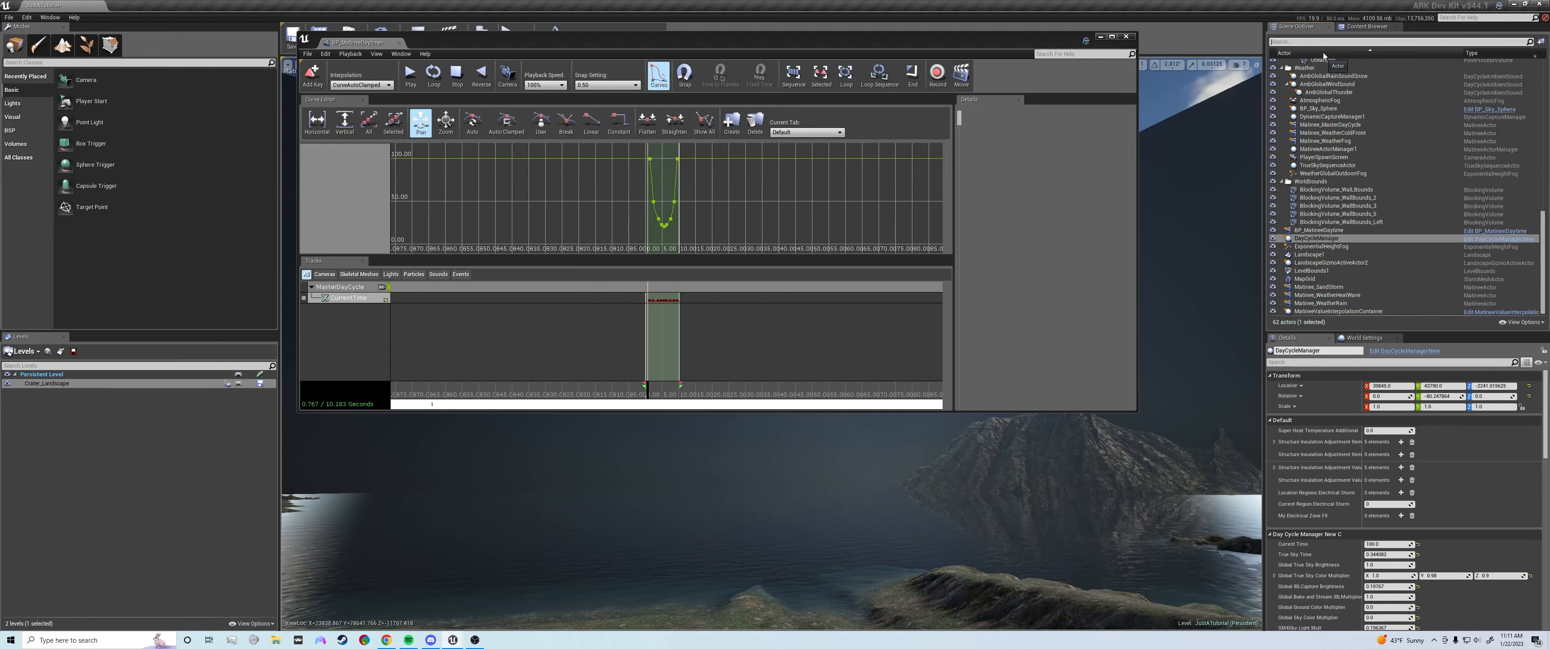
text(W)
text(MasterDayCycle)
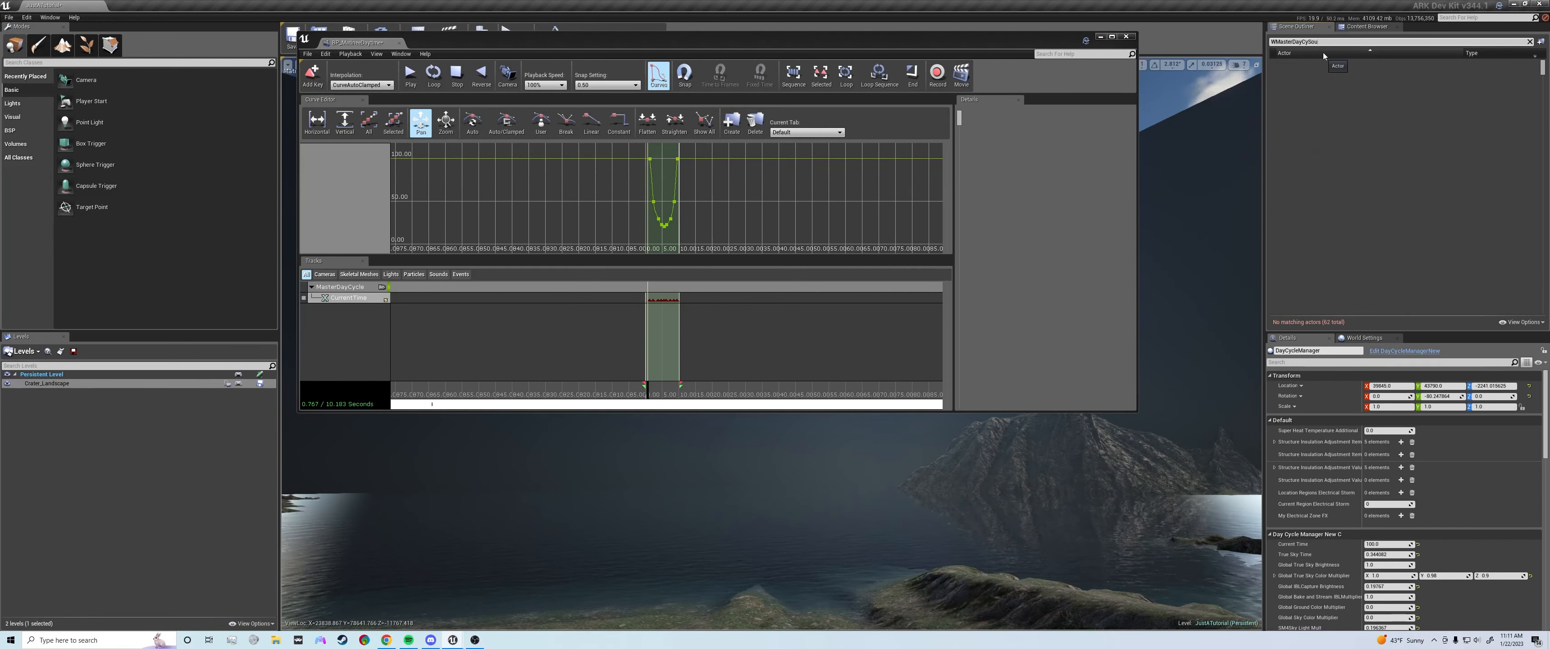
Filter the level's actors by "Sound" and locate AmbiGlobalWindSound's day sound, Landscape_WindTrees01, in the Content Browser
key(BackSpace)
key(BackSpace)
key(BackSpace)
key(BackSpace)
key(BackSpace)
key(BackSpace)
key(BackSpace)
key(BackSpace)
key(BackSpace)
key(BackSpace)
key(BackSpace)
key(BackSpace)
key(BackSpace)
key(BackSpace)
text(Sound)
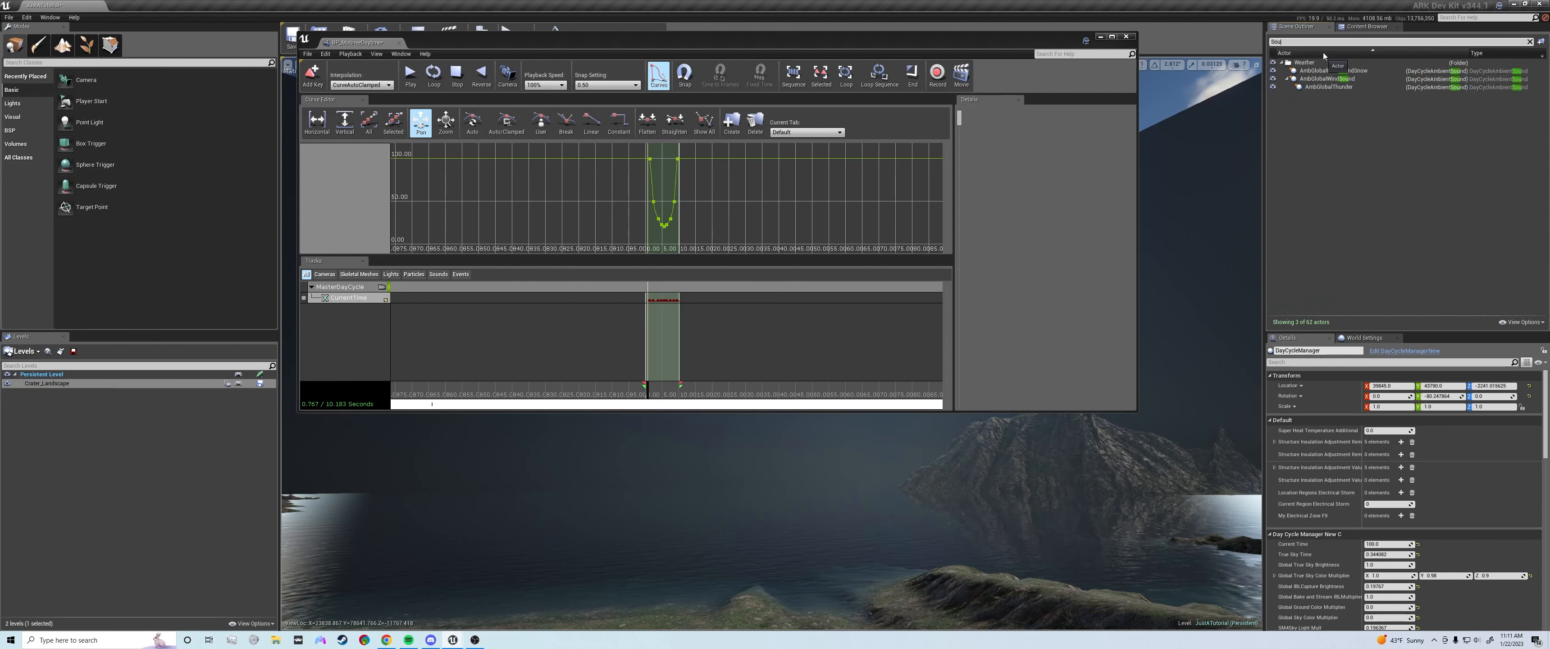
click(1324, 79)
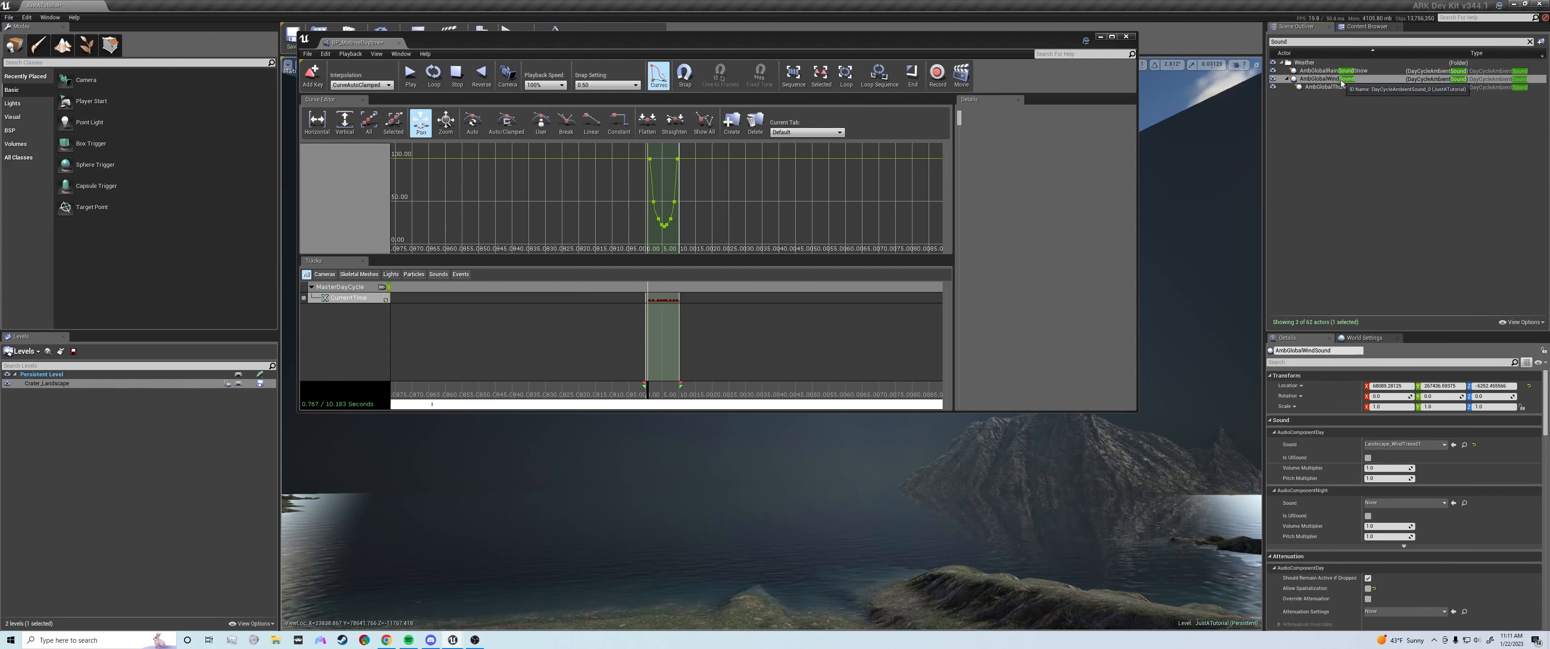
click(1464, 445)
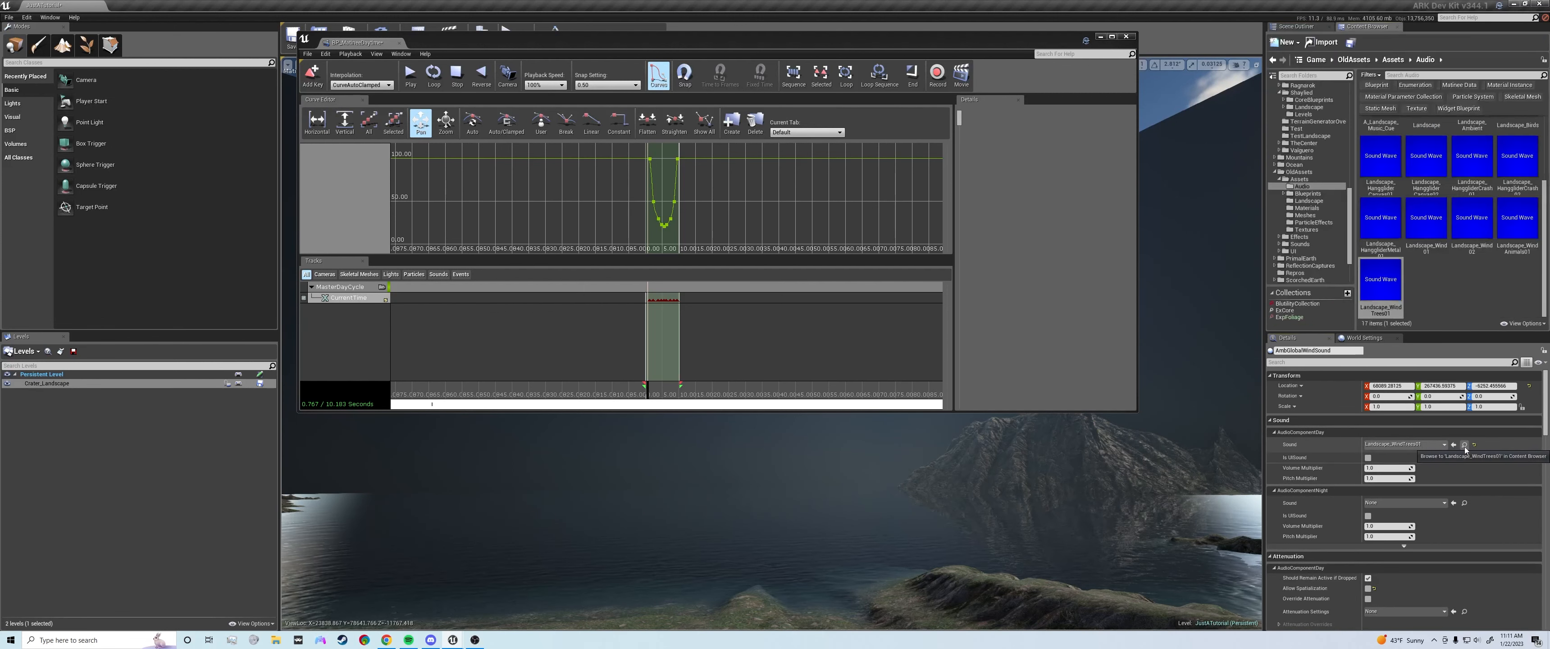
Add a new sound track to the MasterDayCycle group
click(349, 287)
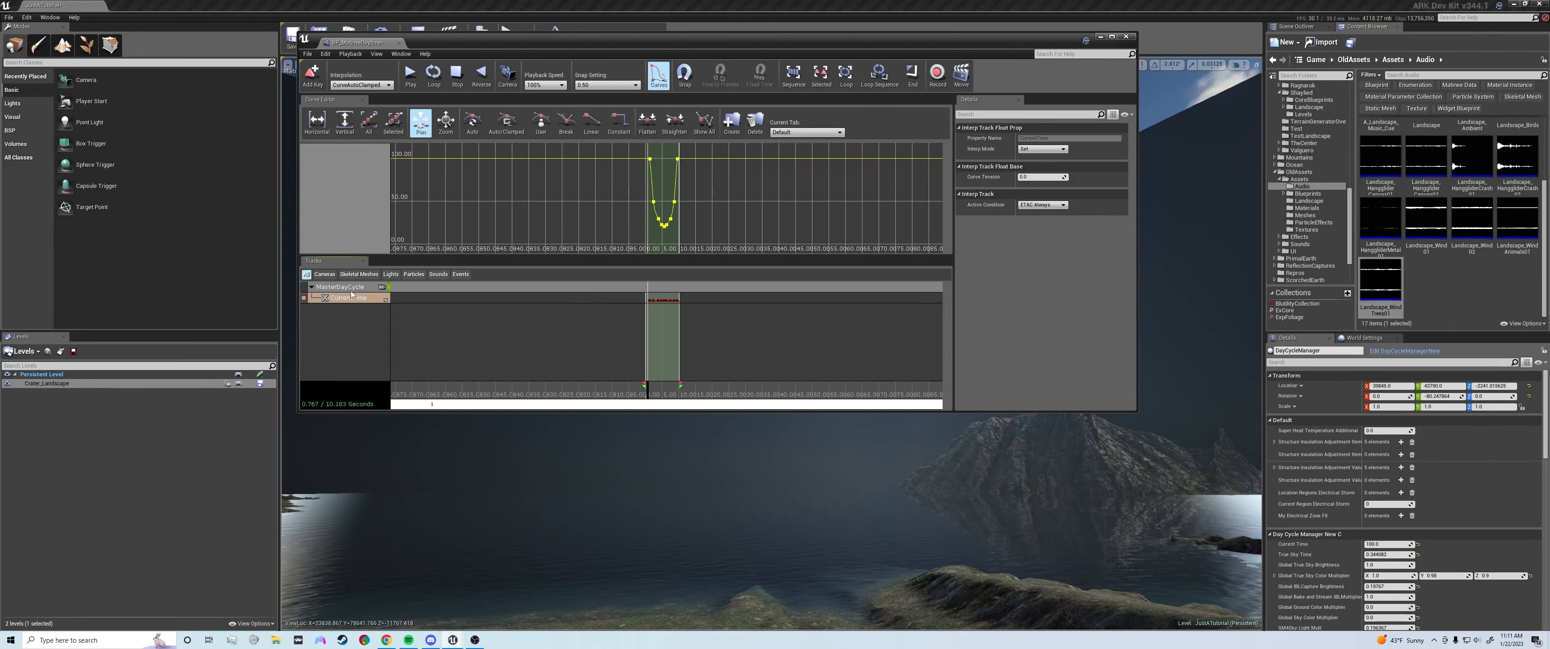
right_click(355, 287)
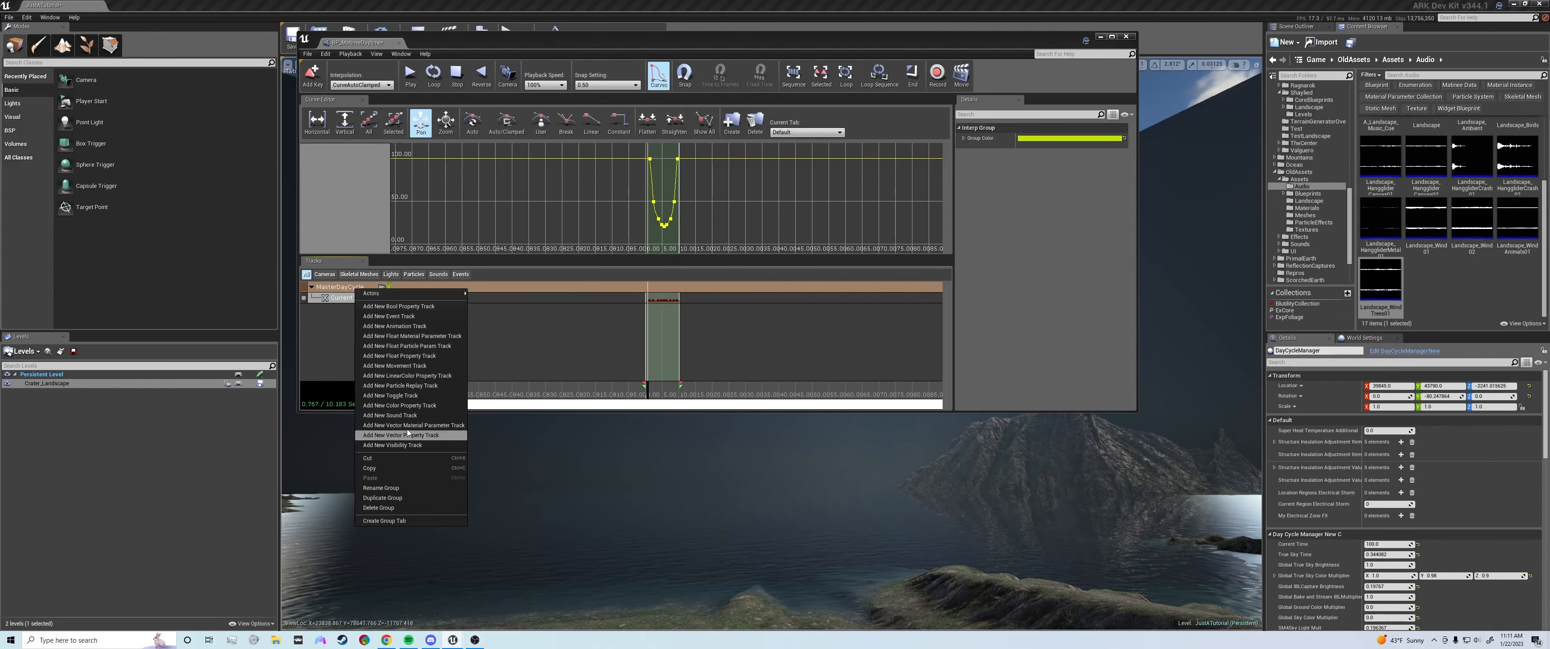
click(409, 416)
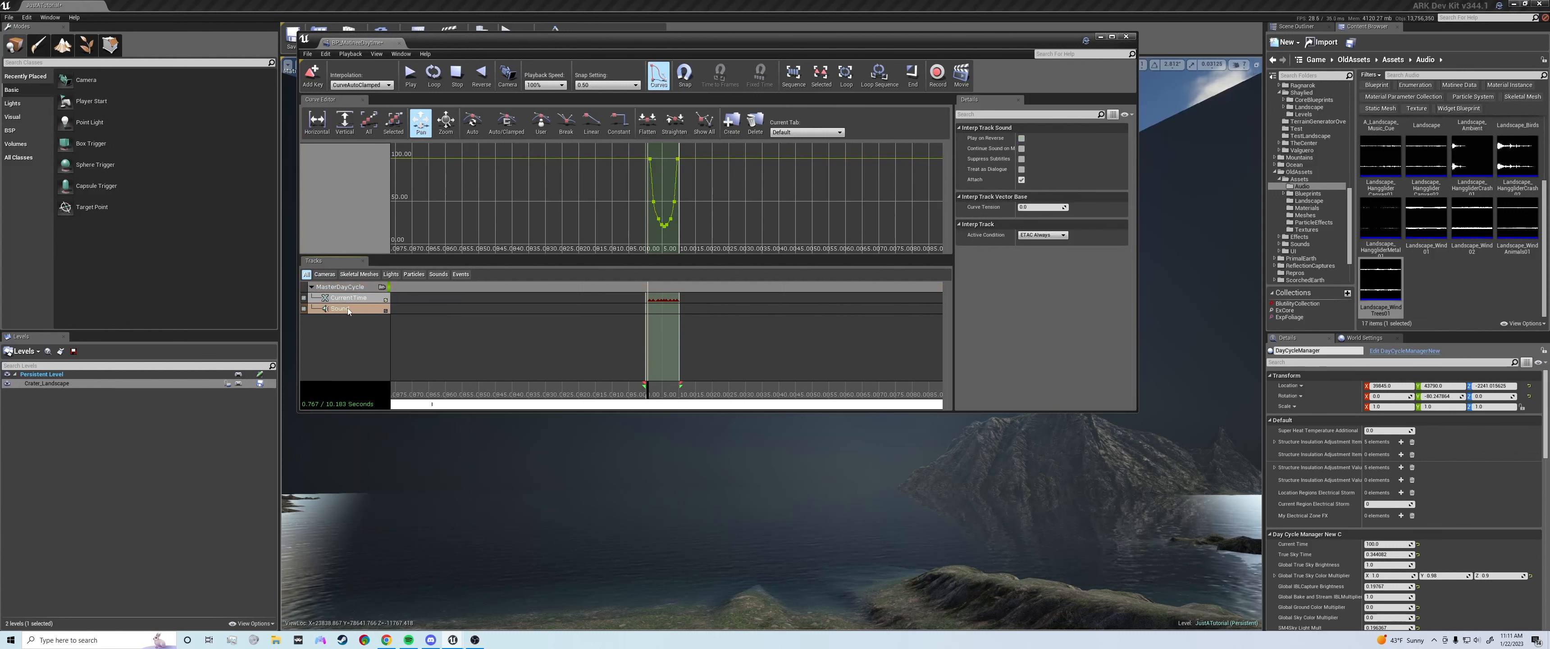
Add a Landscape_WindTrees01 key to the sound track at about 0.34 seconds
scroll(651, 394, up, 8)
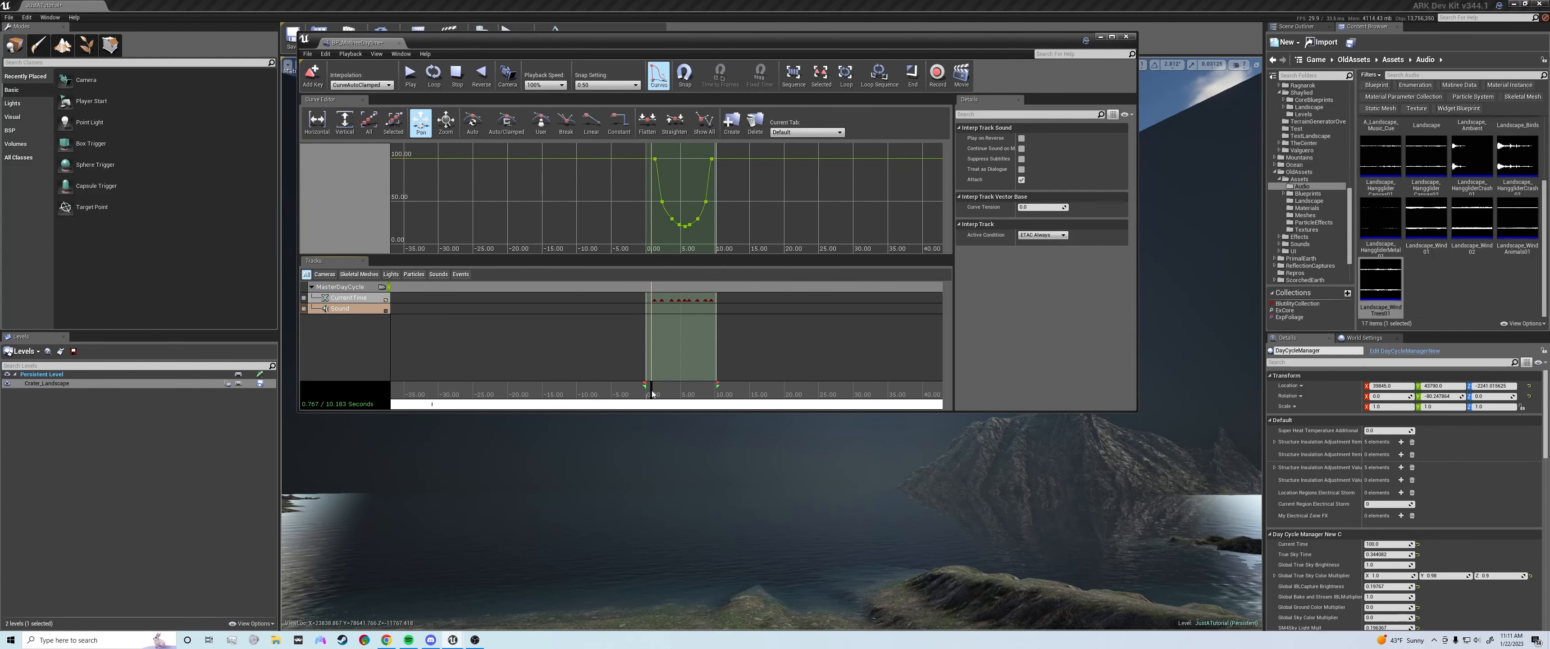
scroll(652, 394, up, 2)
click(644, 394)
key(Return)
drag(669, 311, 675, 311)
click(674, 312)
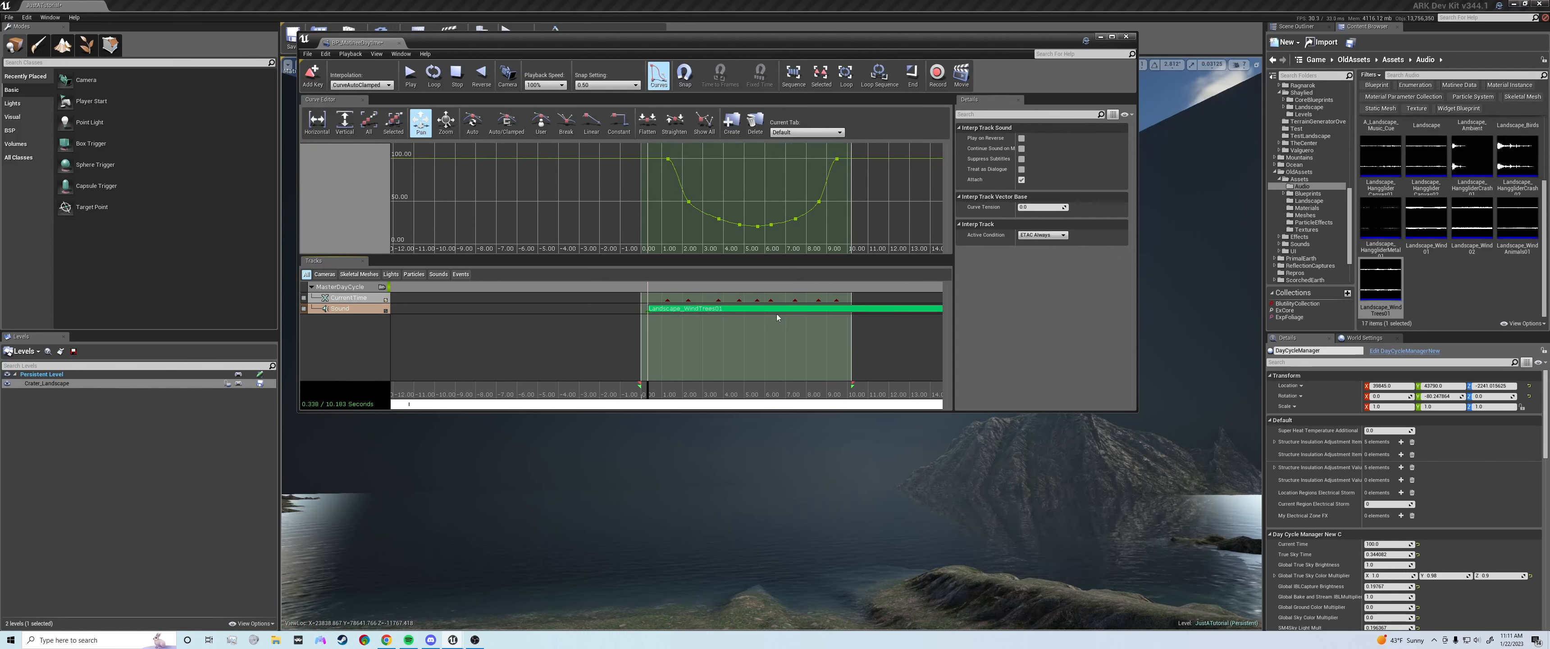
Delete the keyed sound track from the MasterDayCycle group, add a new empty sound track and close the Matinee editor
key(Delete)
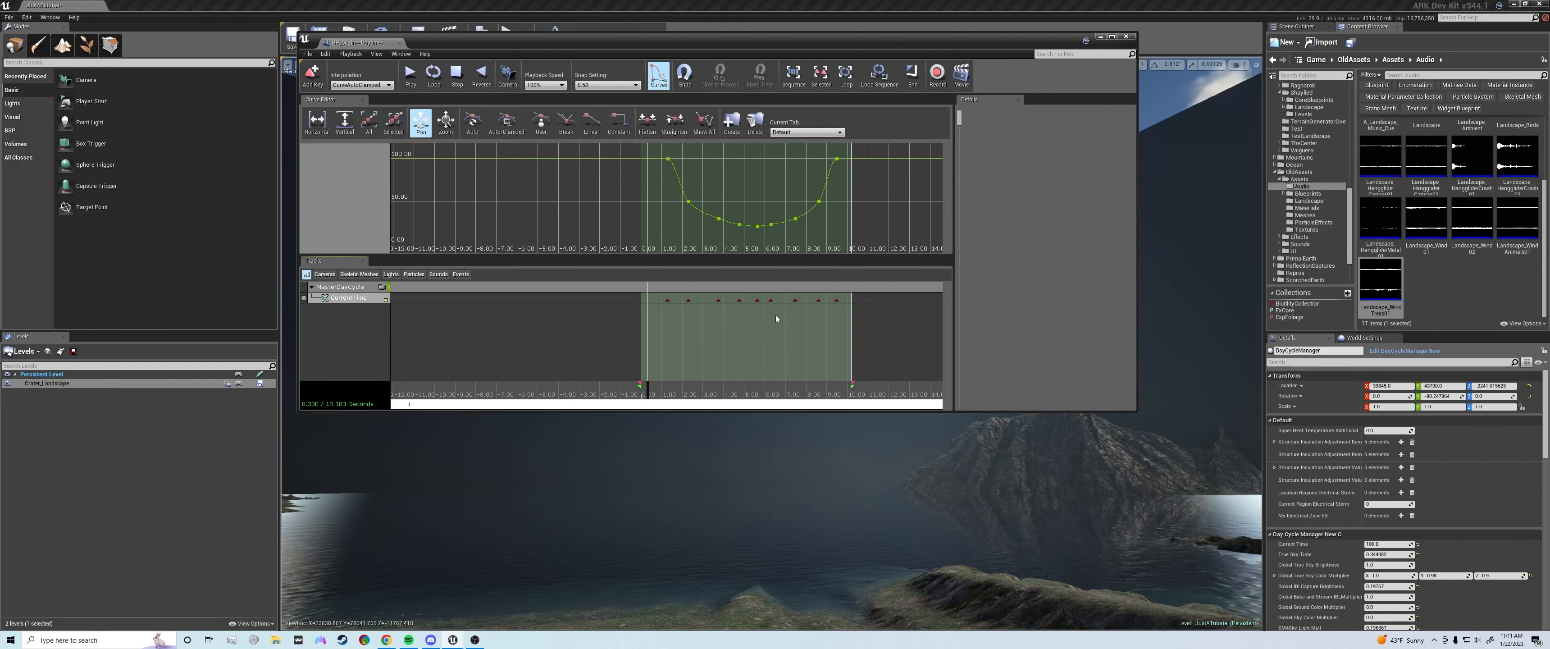
right_click(361, 289)
click(1435, 279)
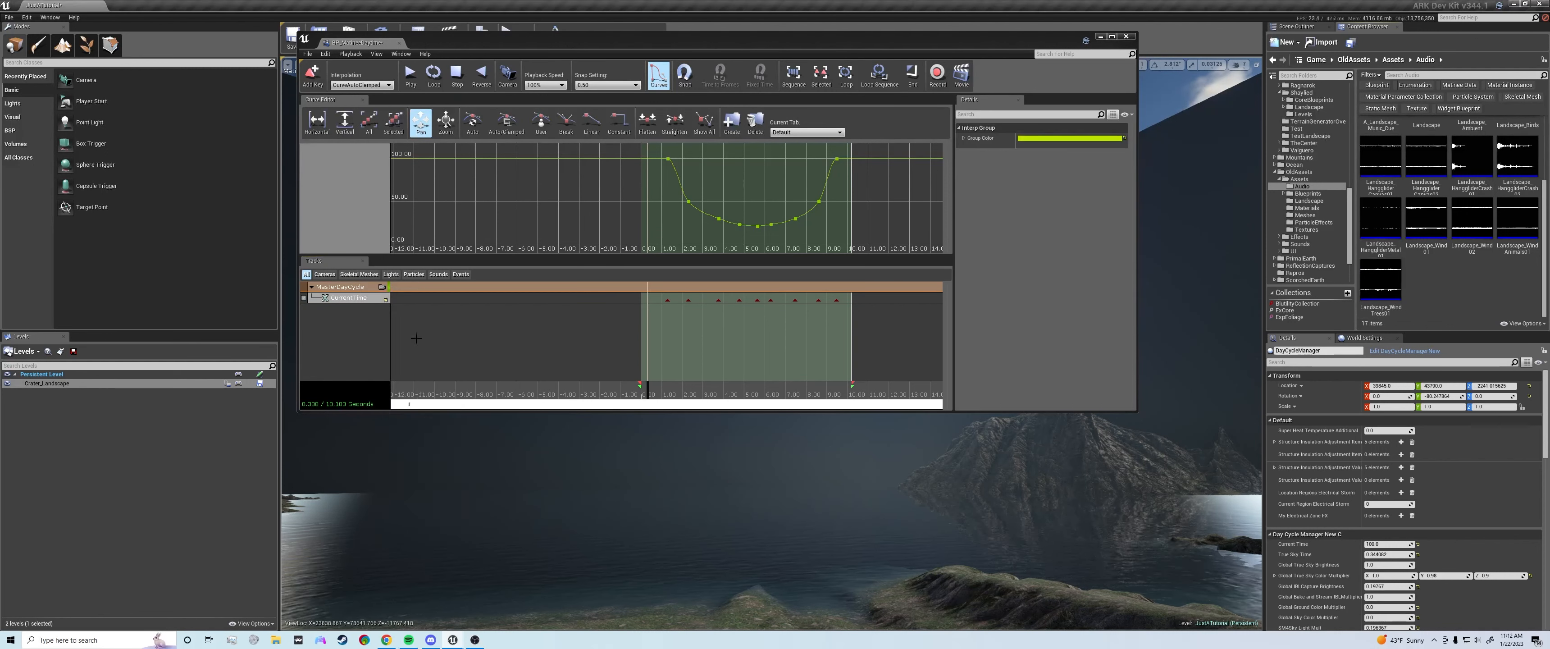
right_click(343, 290)
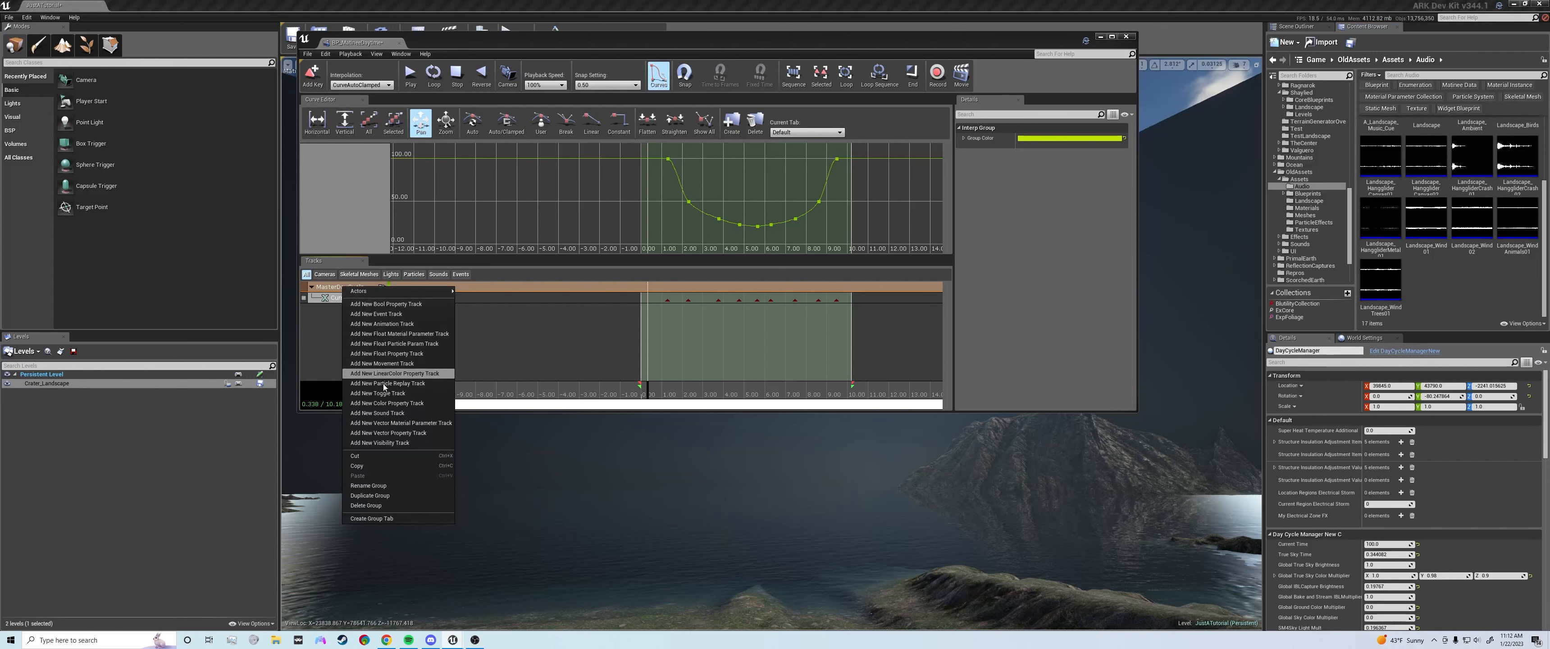
click(385, 412)
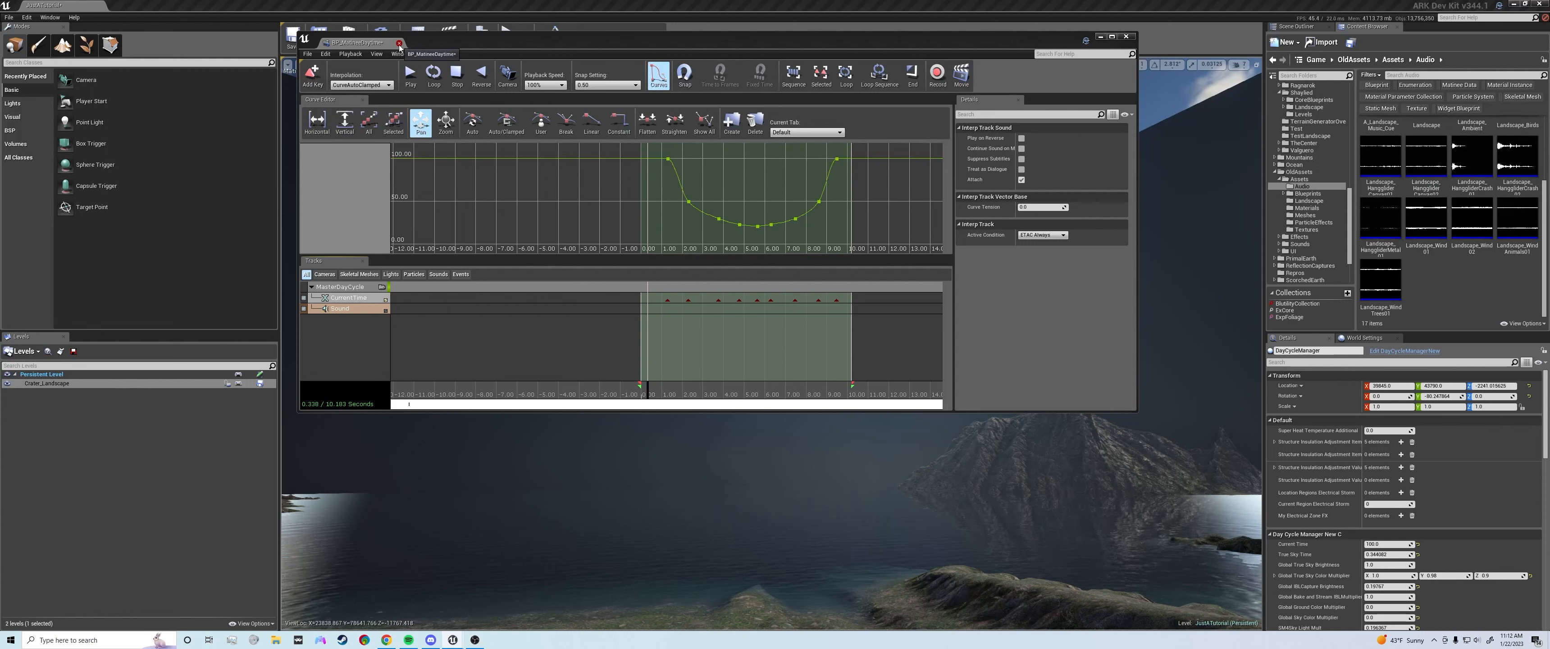
right_click(352, 287)
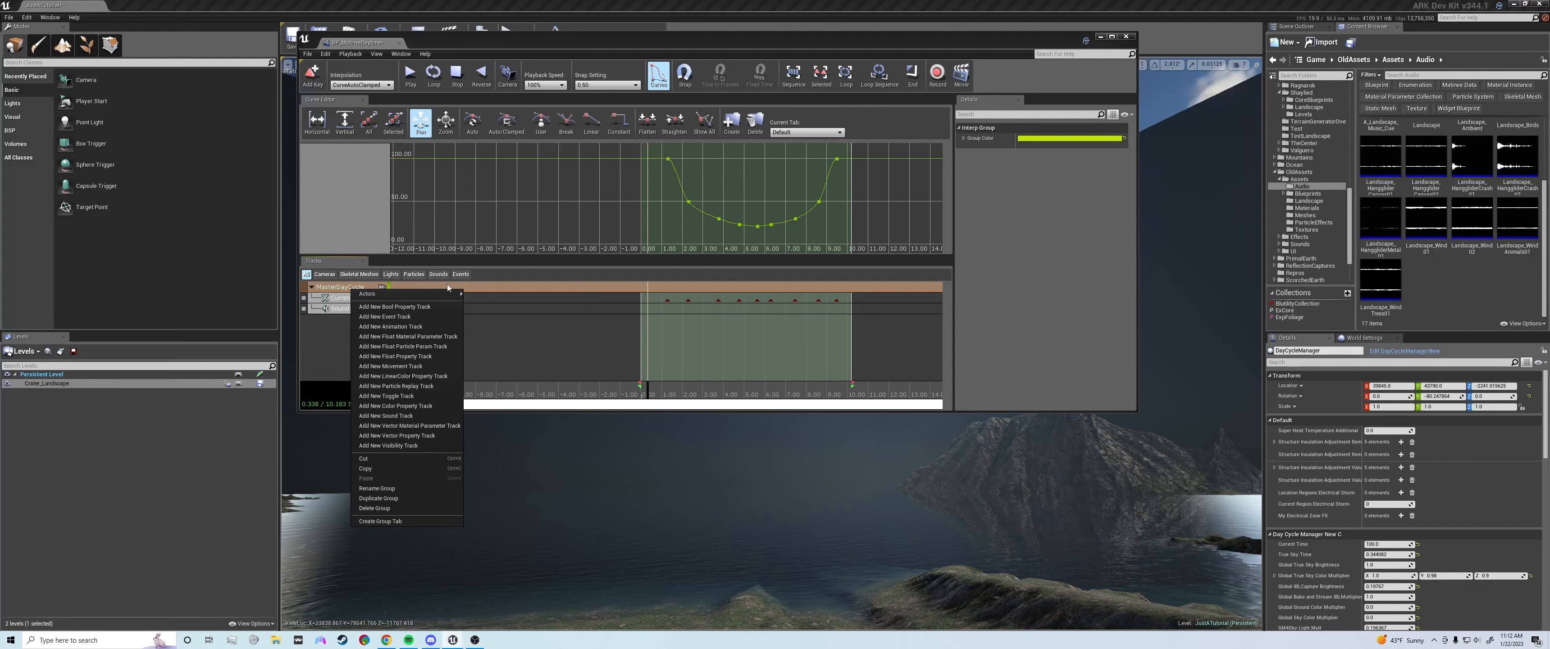
click(529, 343)
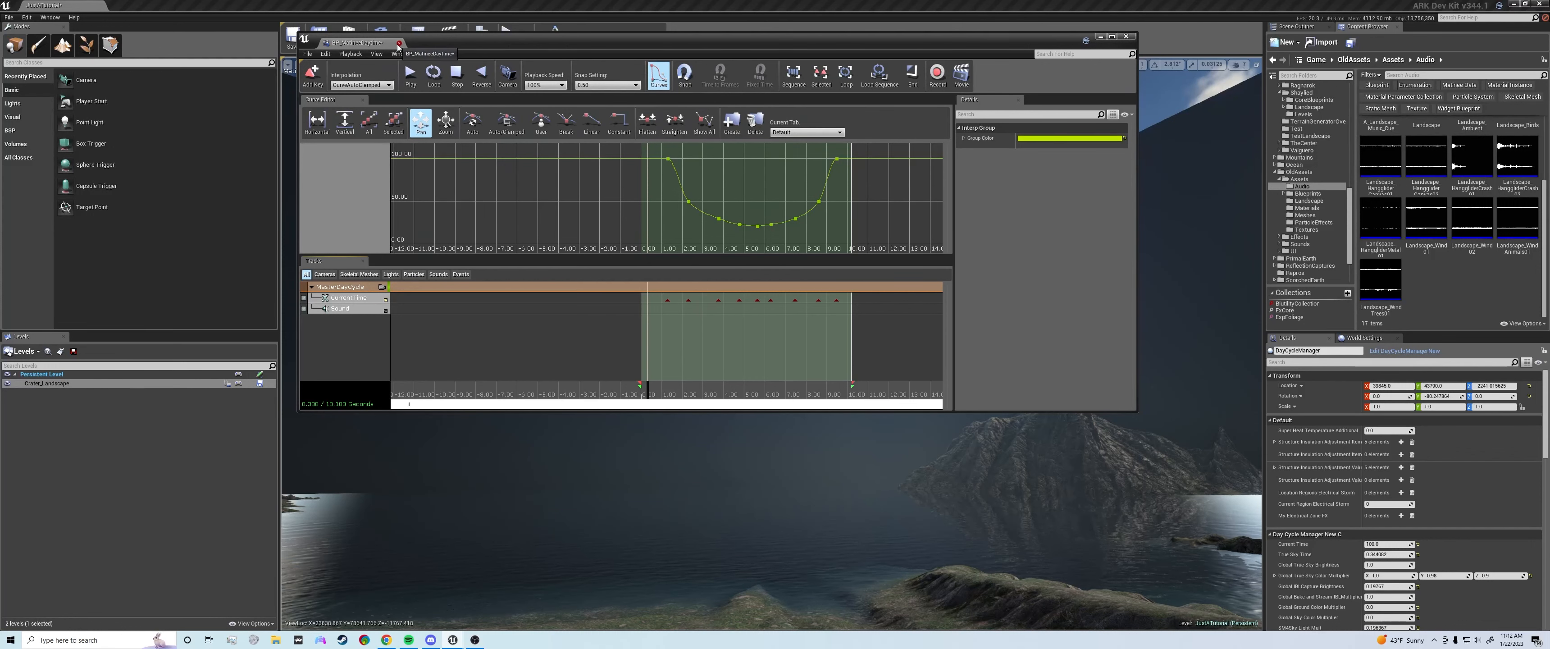
click(399, 43)
Filter the Scene Outliner by "Matinee" and delete the BP_MatineeDaytime actor despite its DayCycleManager reference
click(1313, 28)
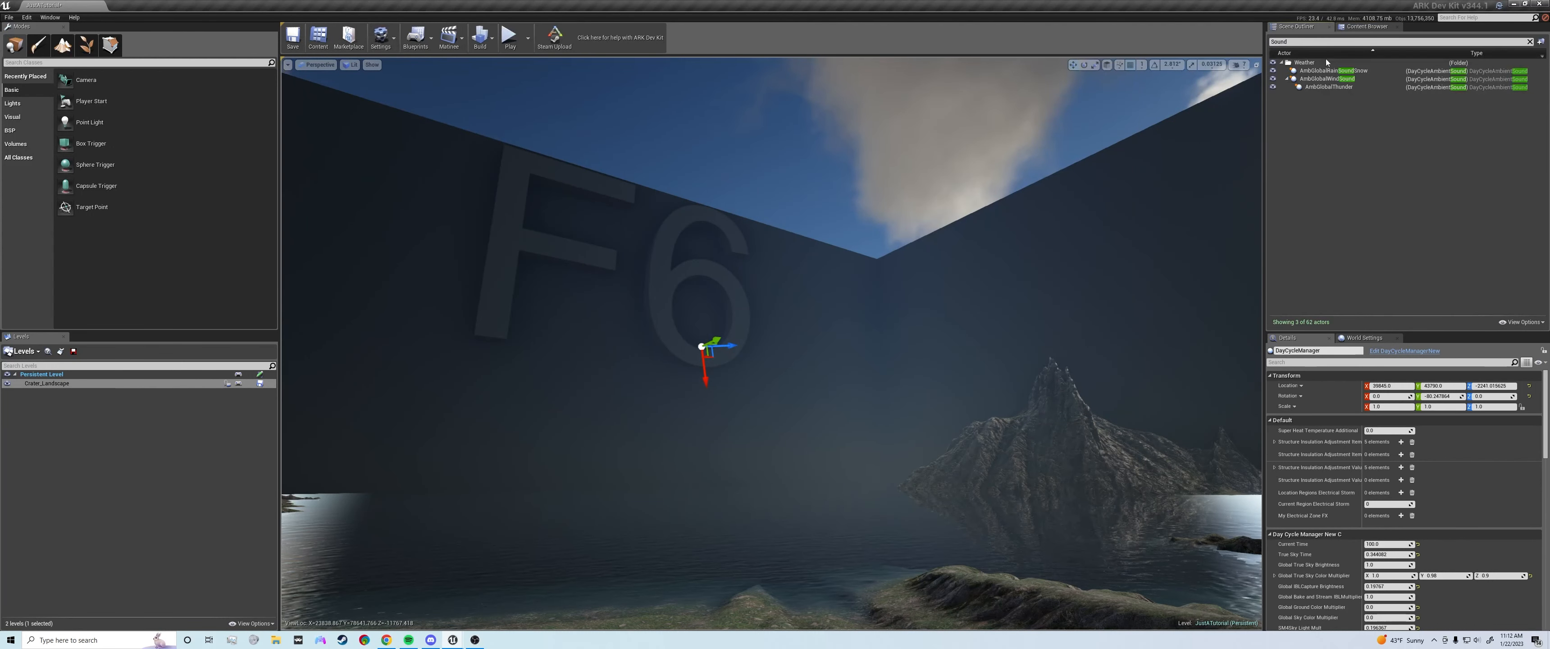
double_click(1509, 40)
text(M)
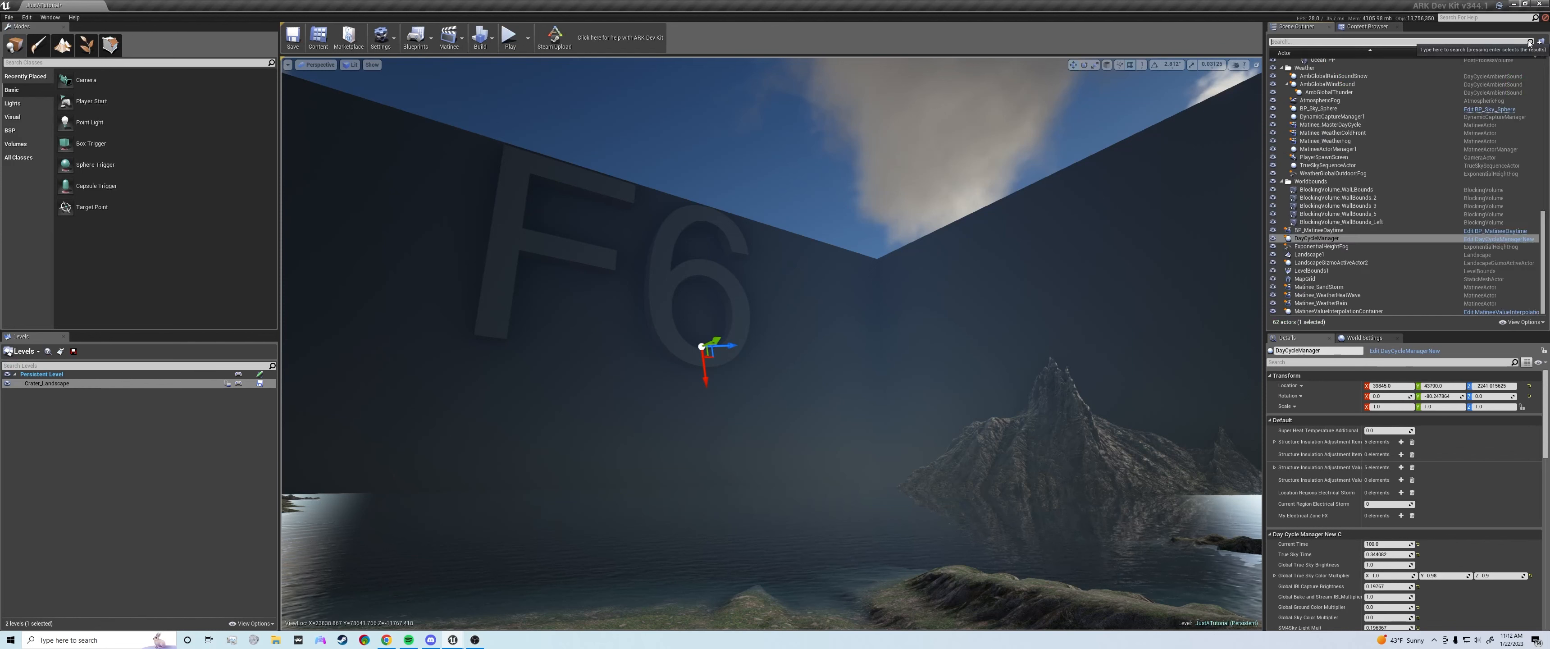
text(atinee)
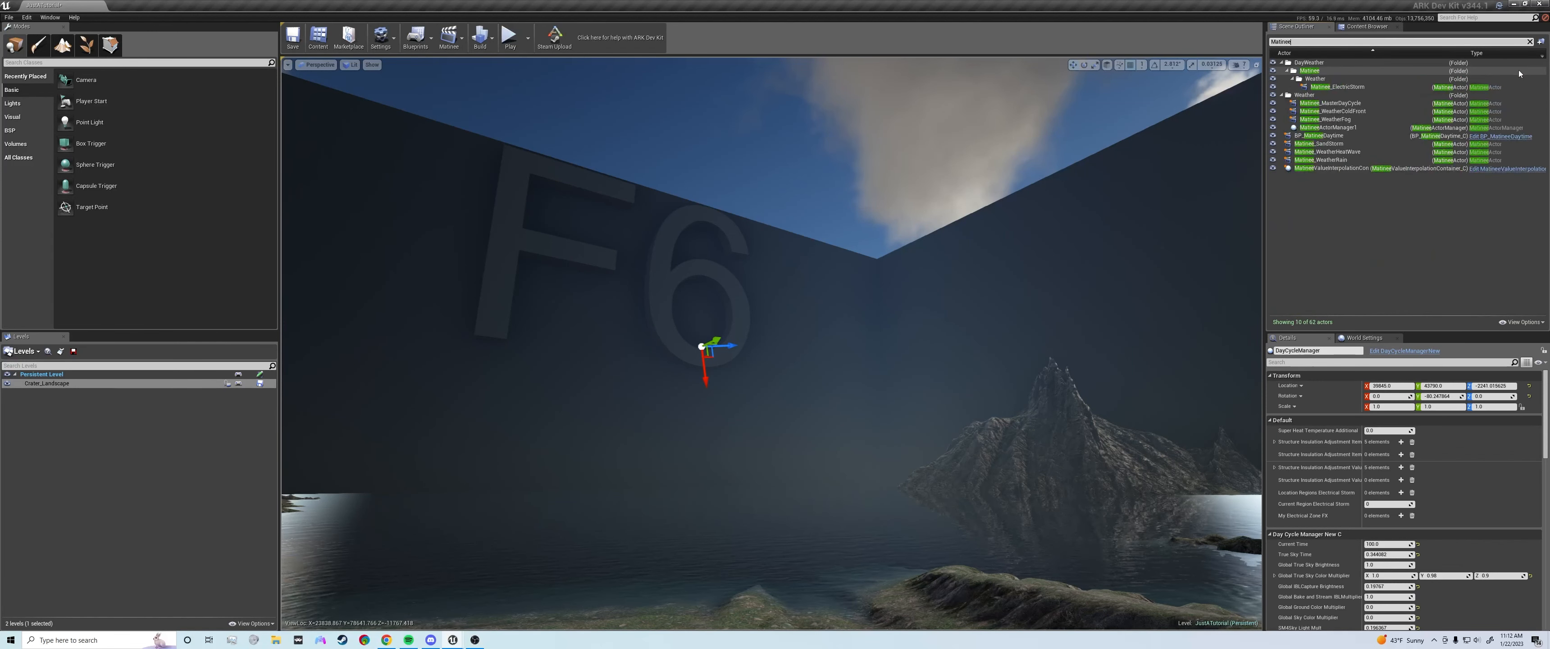
click(1340, 137)
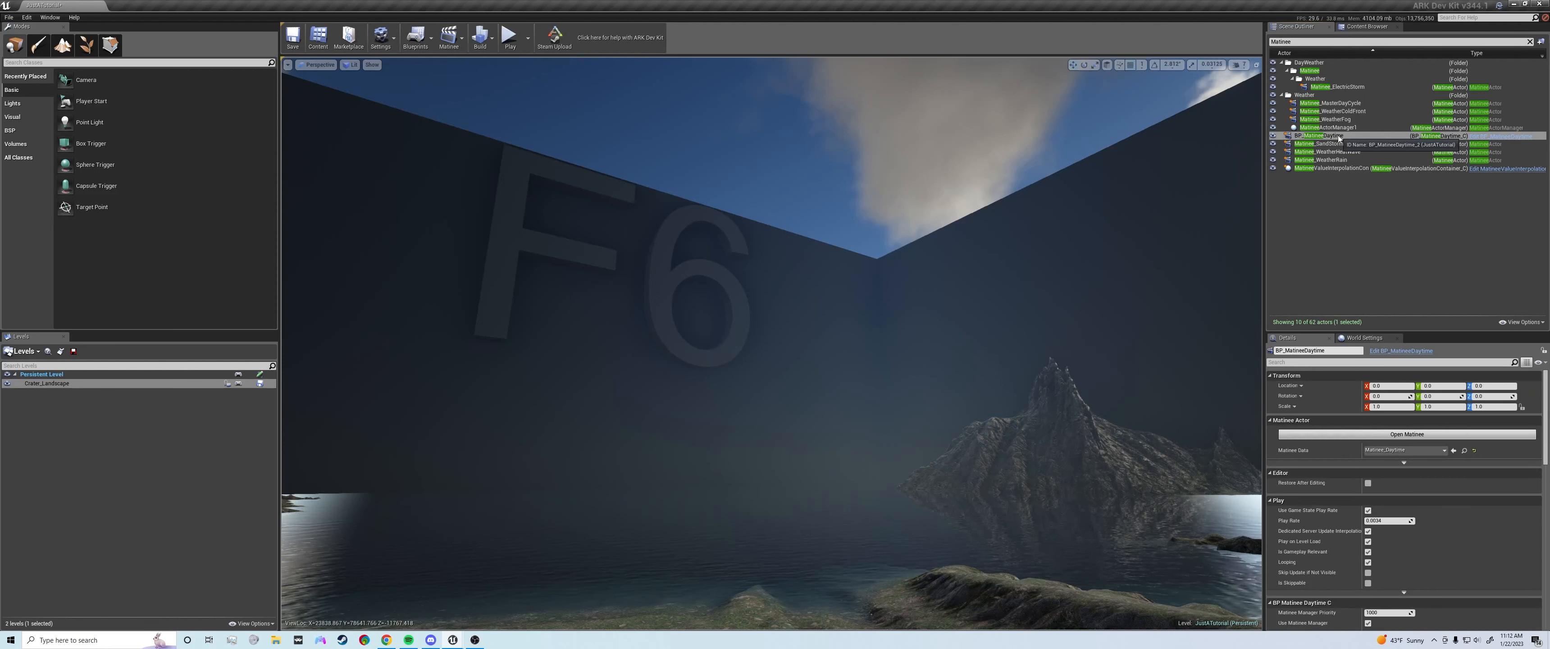
key(Delete)
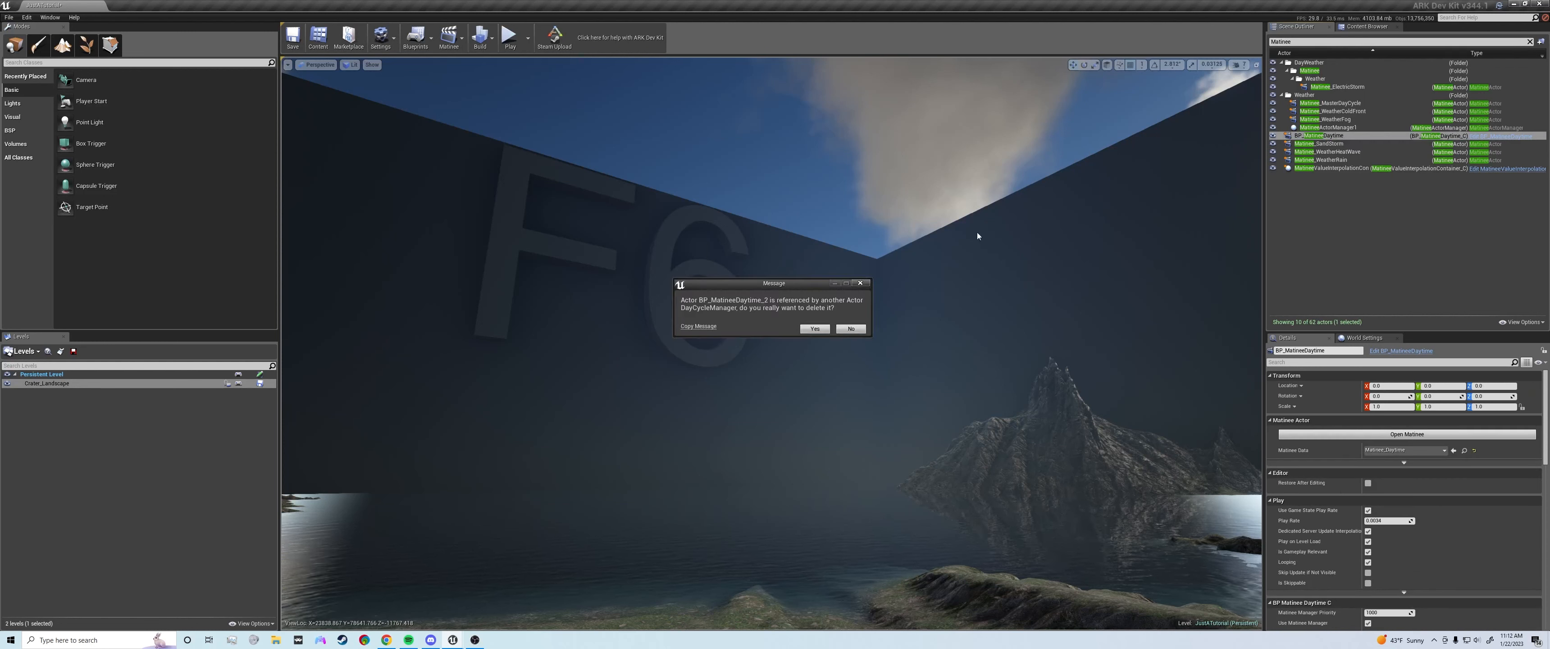
click(814, 328)
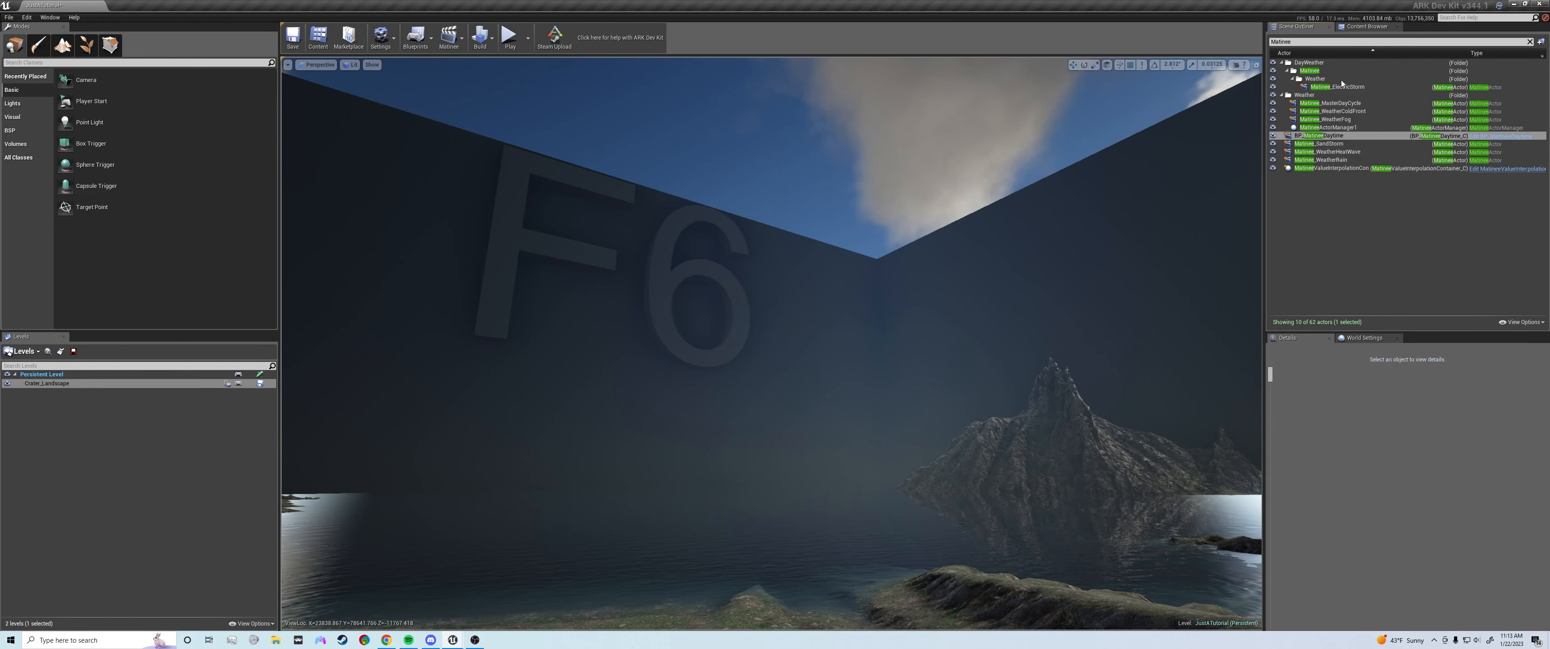
Place BP_MatineeDayTime from AnotherYouTutorial's CoreBlueprints/Matinees folder in the level and reset its location to 0, 0, 0
click(1365, 27)
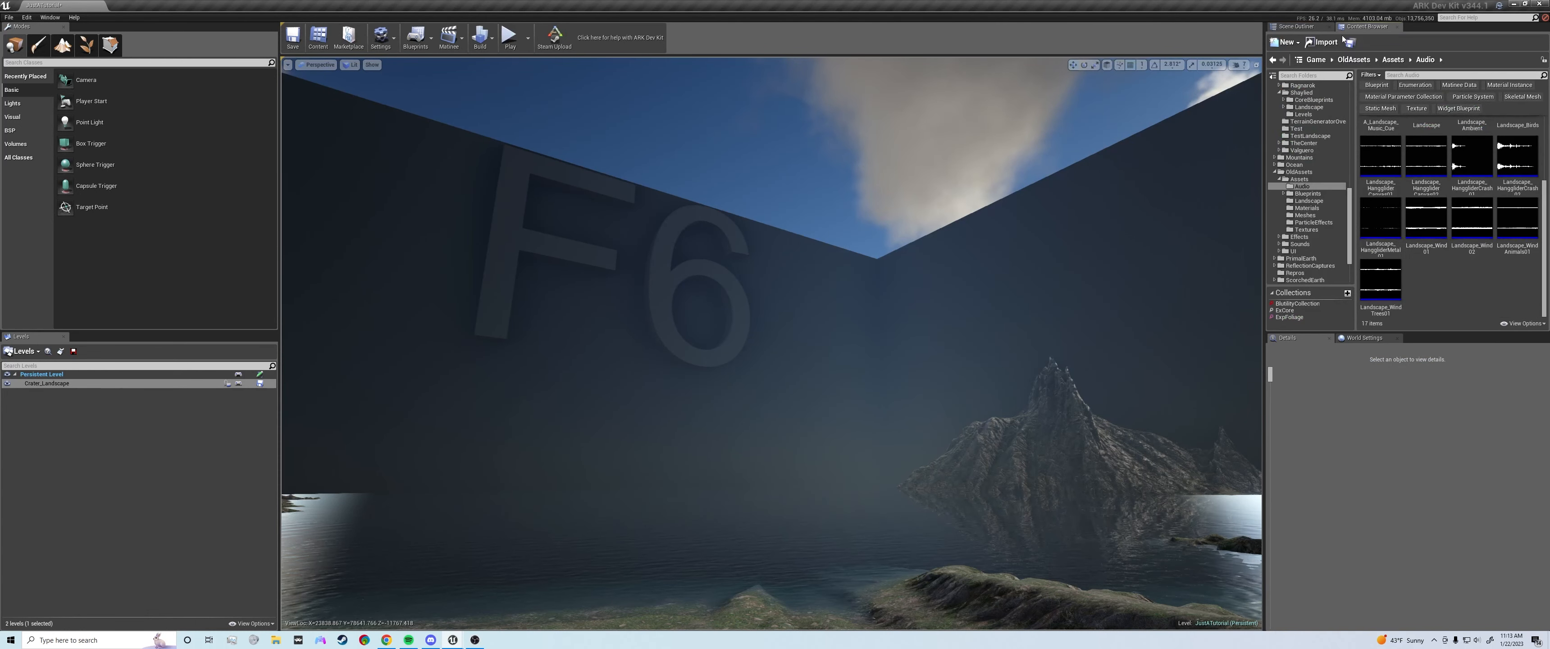
scroll(1321, 167, up, 10)
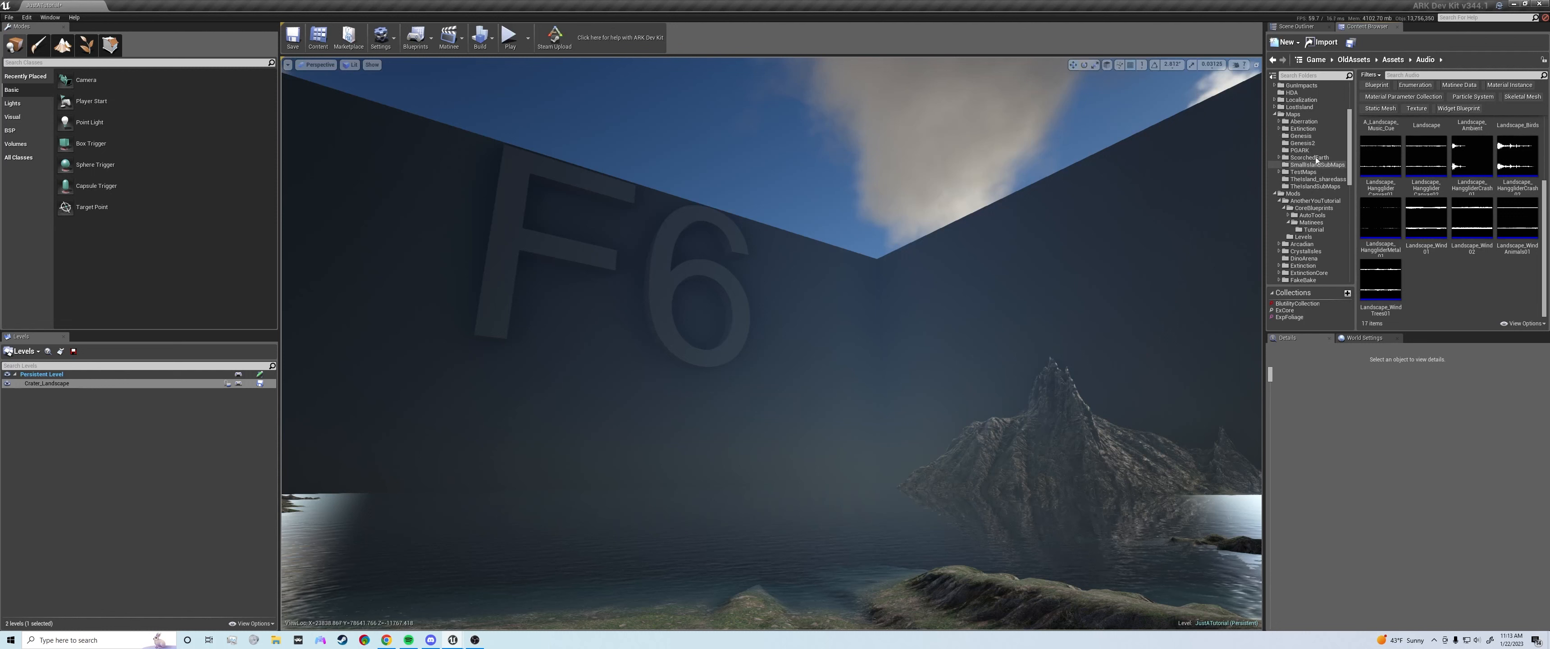
scroll(1304, 136, up, 3)
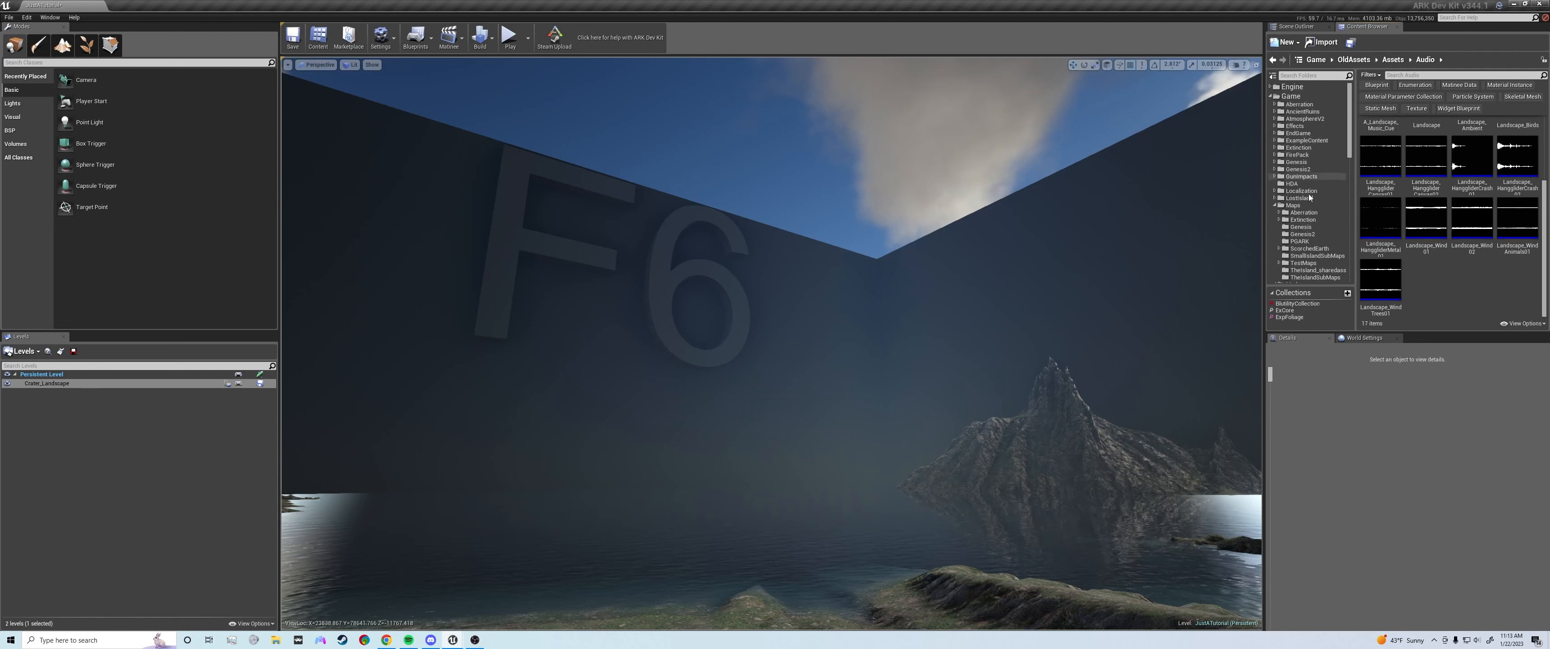
scroll(1308, 202, down, 5)
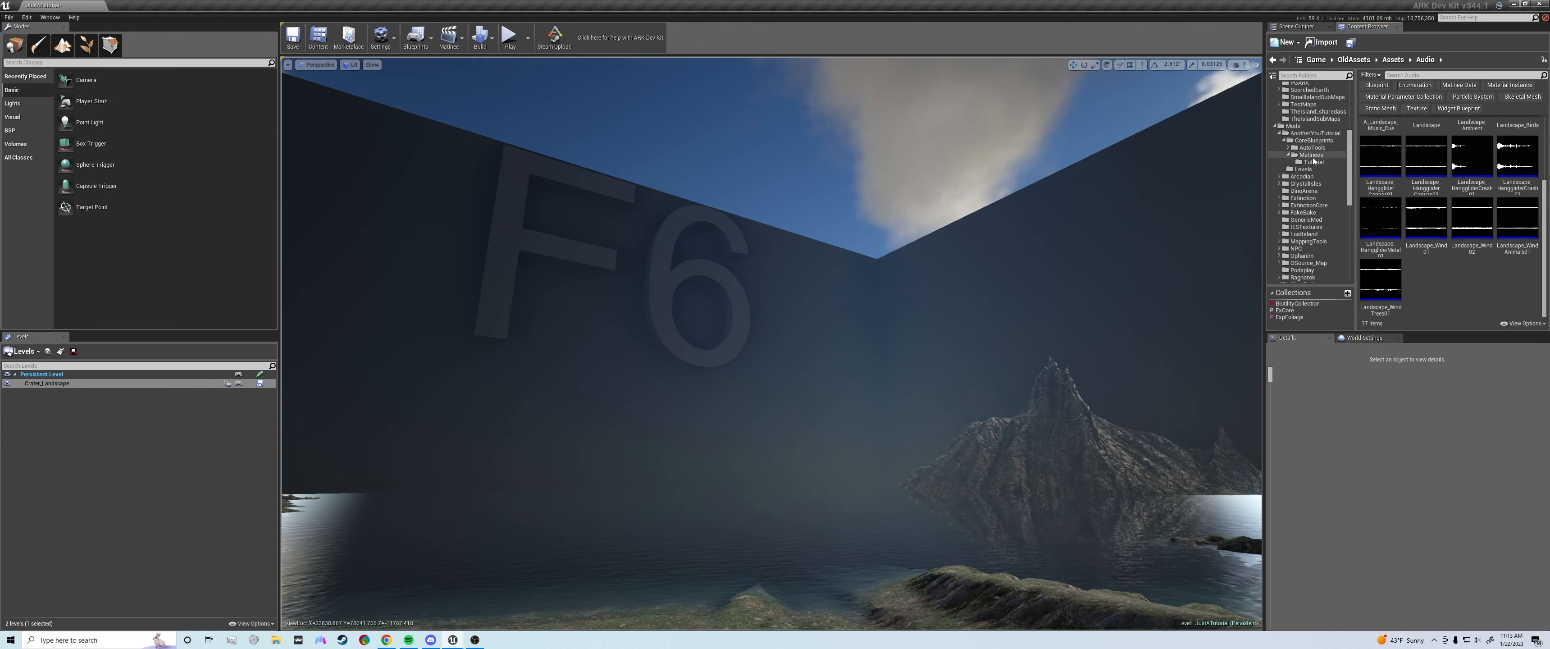
click(1335, 163)
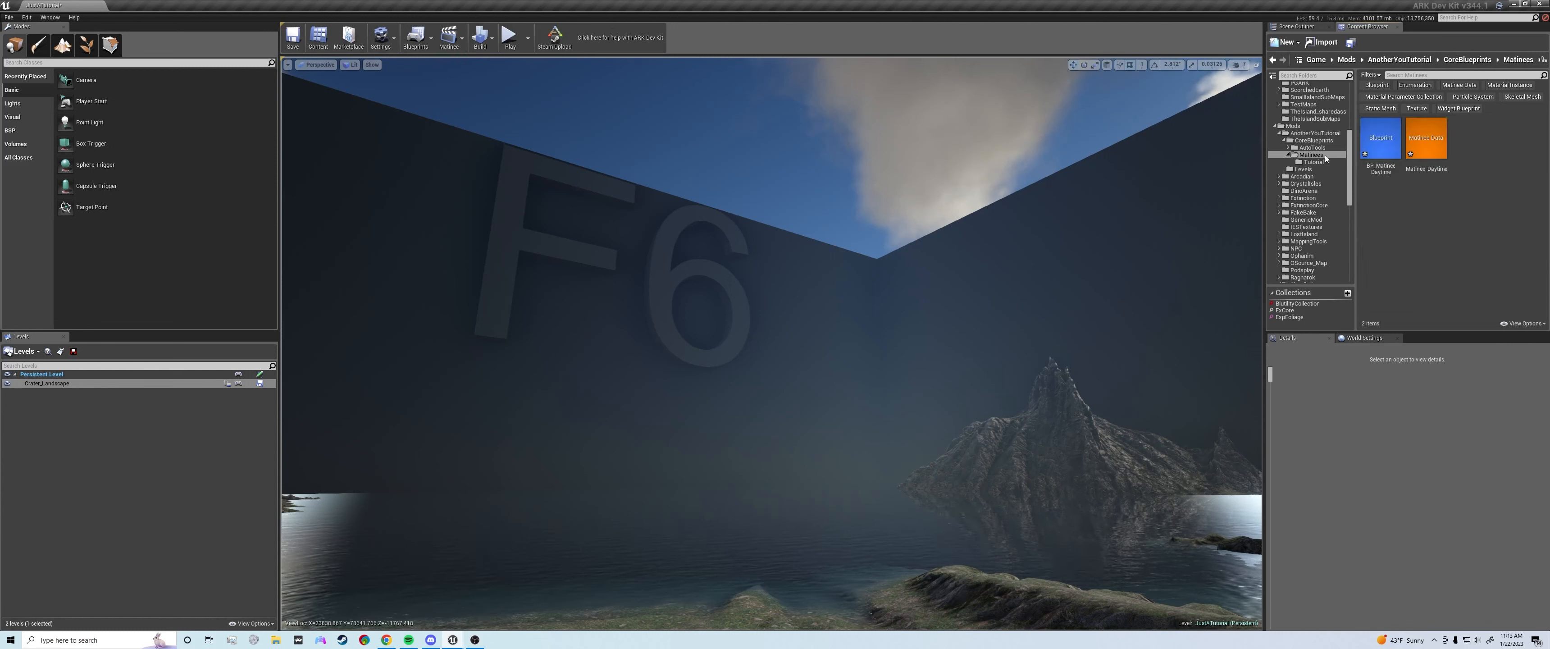
drag(1426, 148, 738, 314)
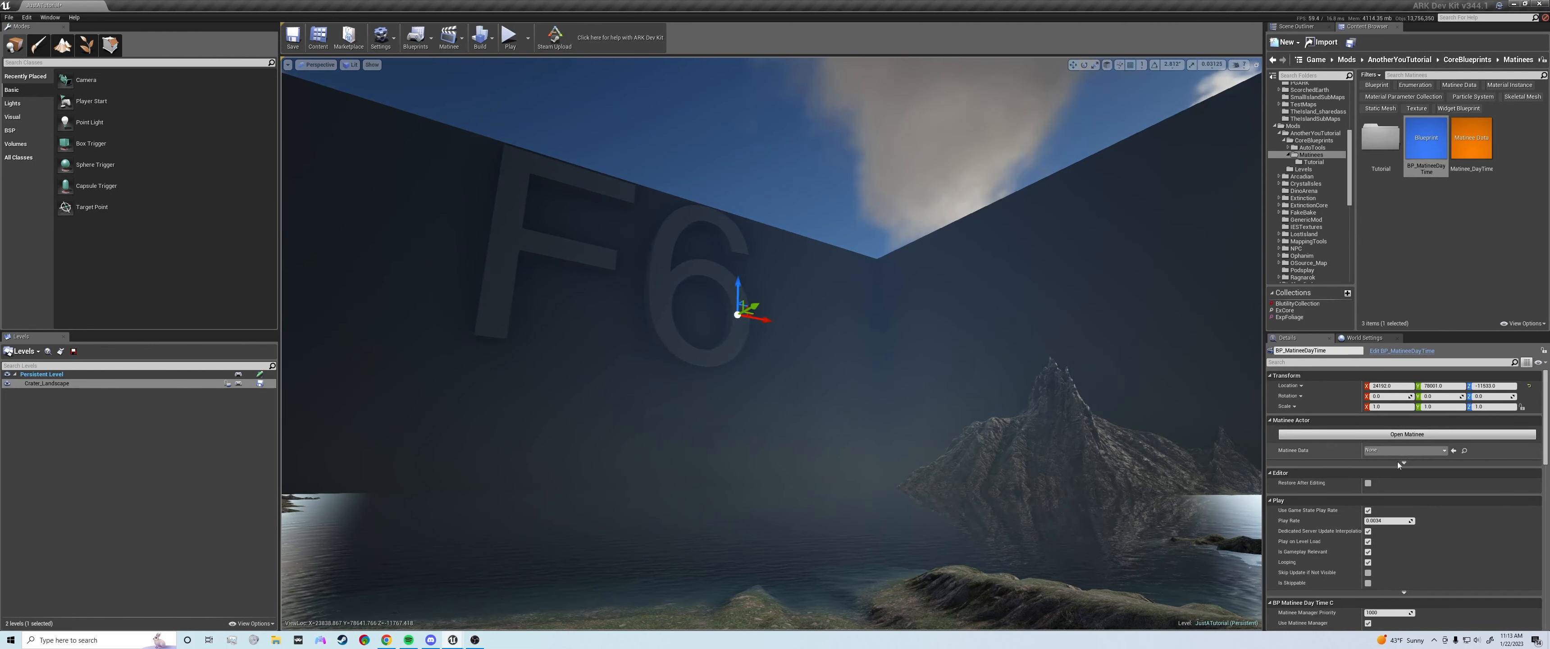
click(1529, 385)
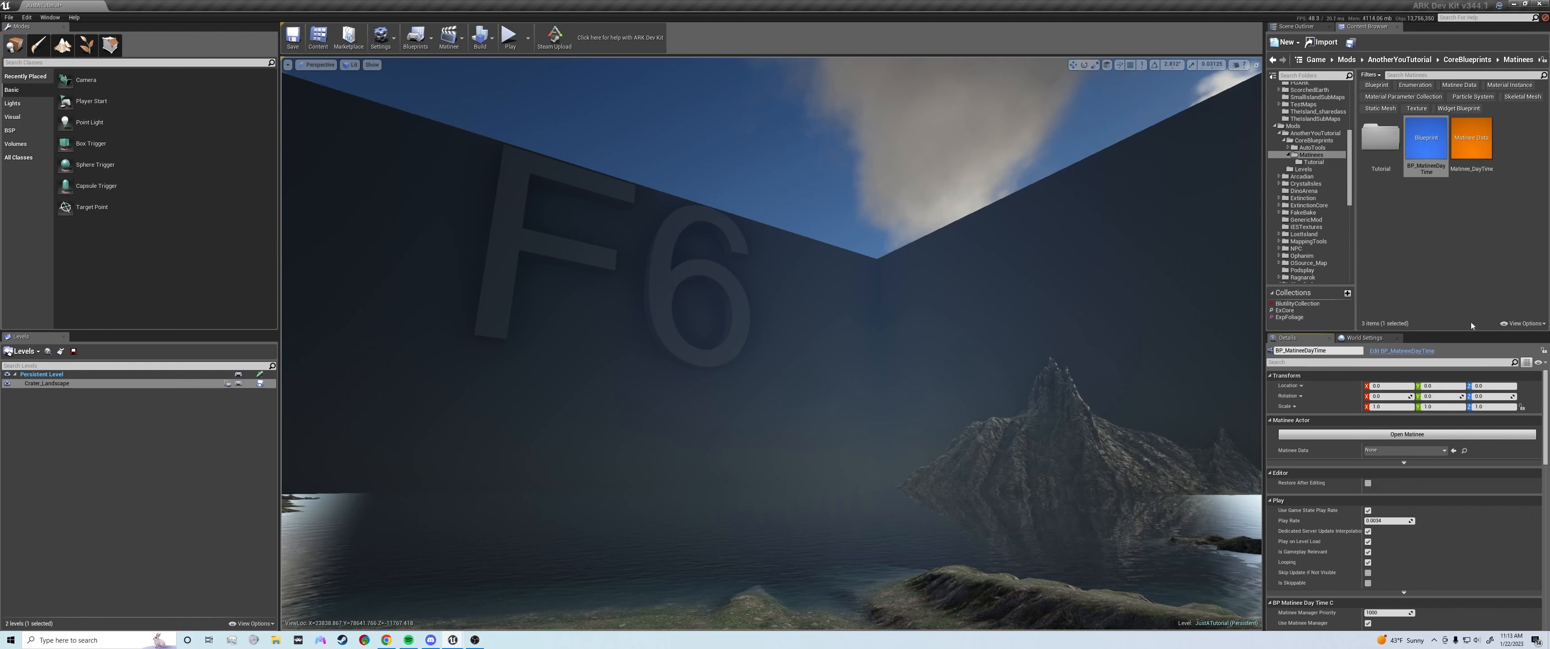
Assign the Matinee_DayTime asset as the Matinee Data of the BP_MatineeDayTime actor
click(1459, 151)
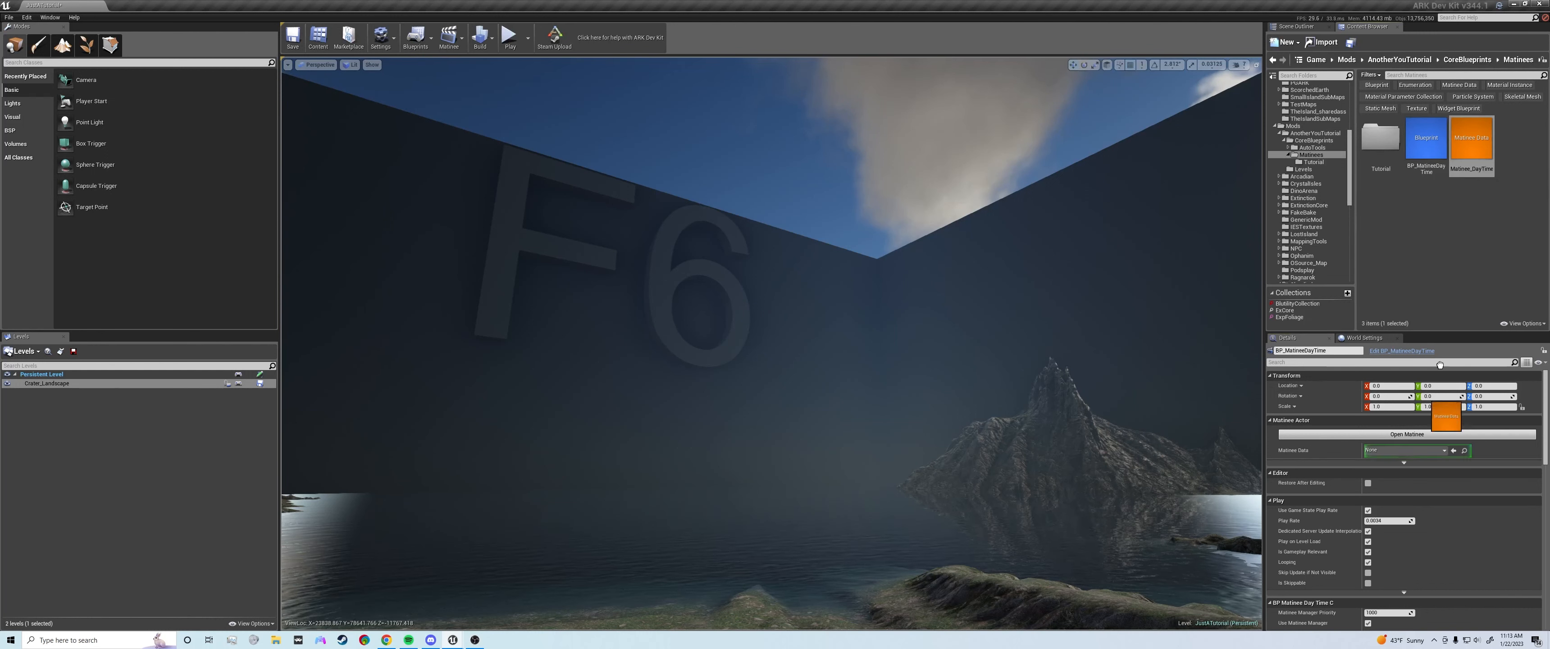
click(449, 40)
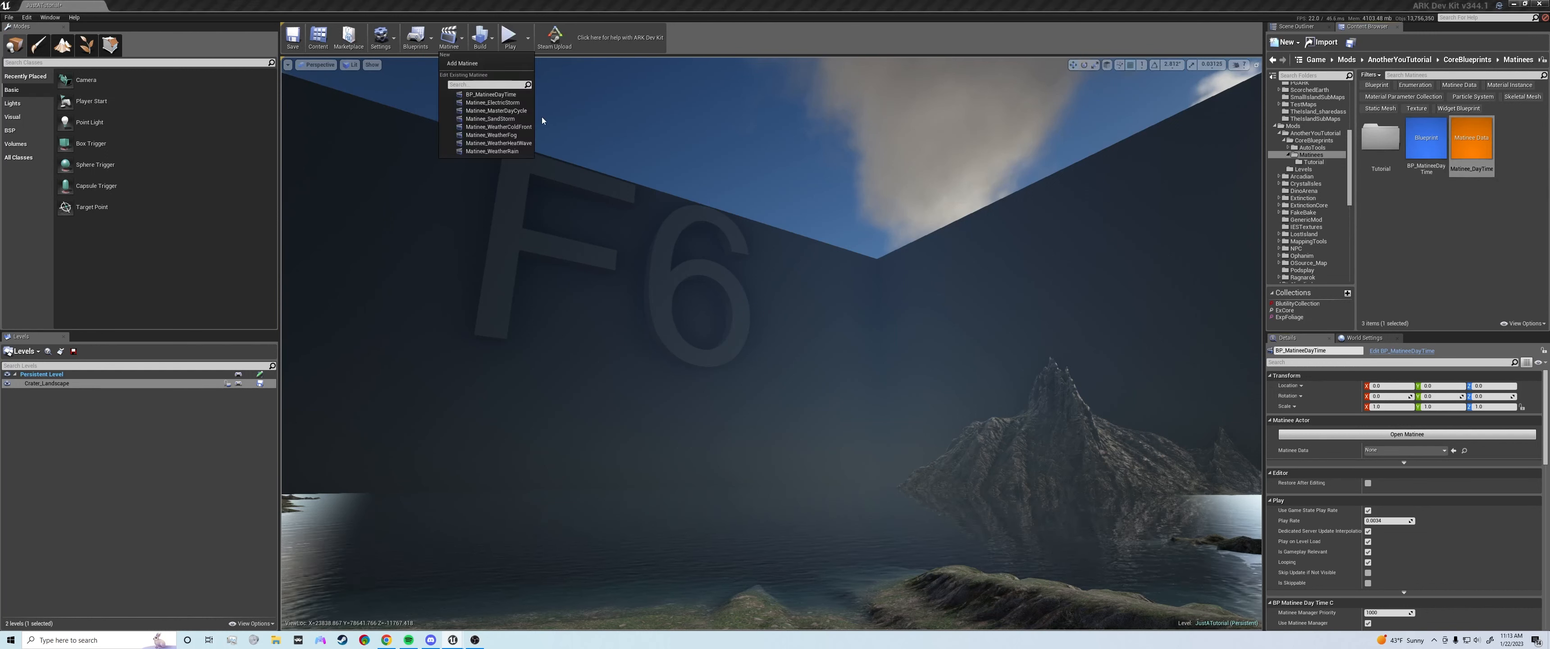
click(504, 96)
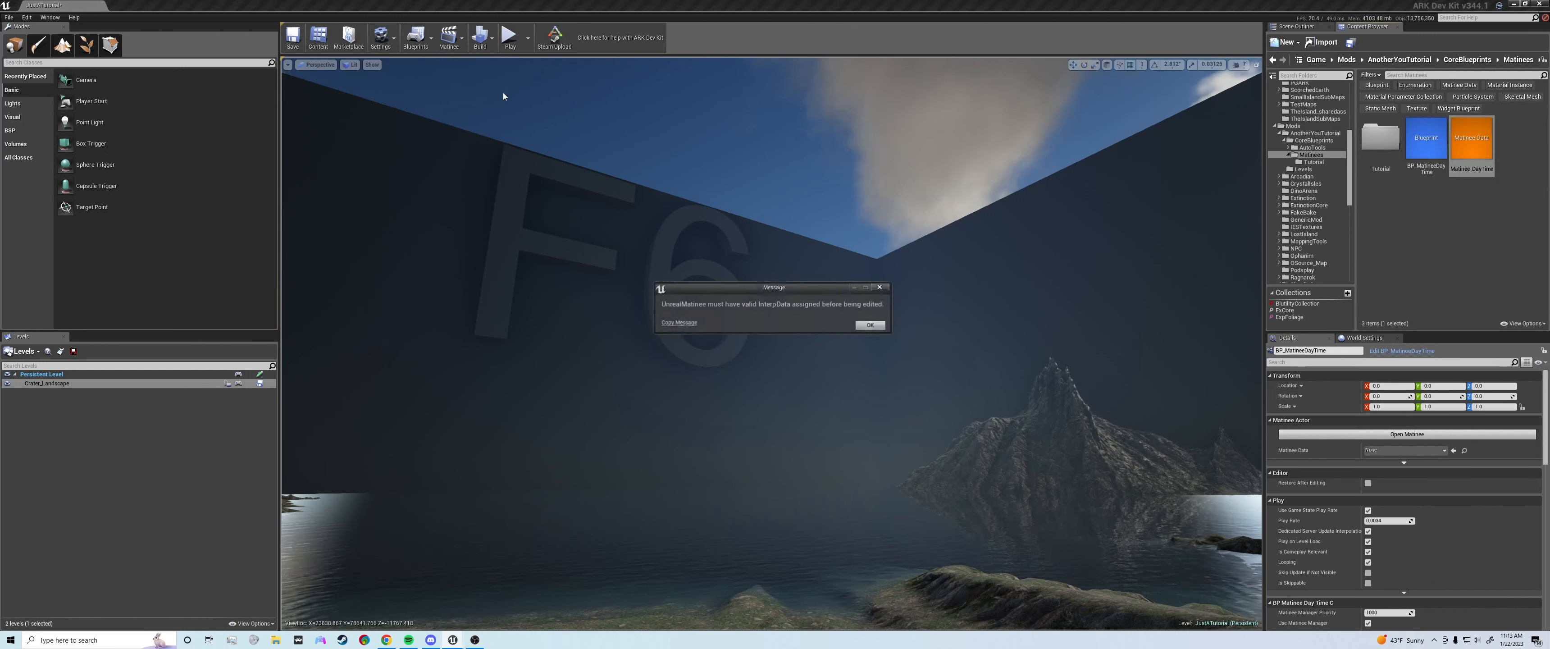
click(880, 287)
drag(1450, 165, 1402, 454)
Open BP_MatineeDayTime in a maximized Matinee editor, remove the UnderwaterFogMult curve from the curve view and review the tracks
click(450, 38)
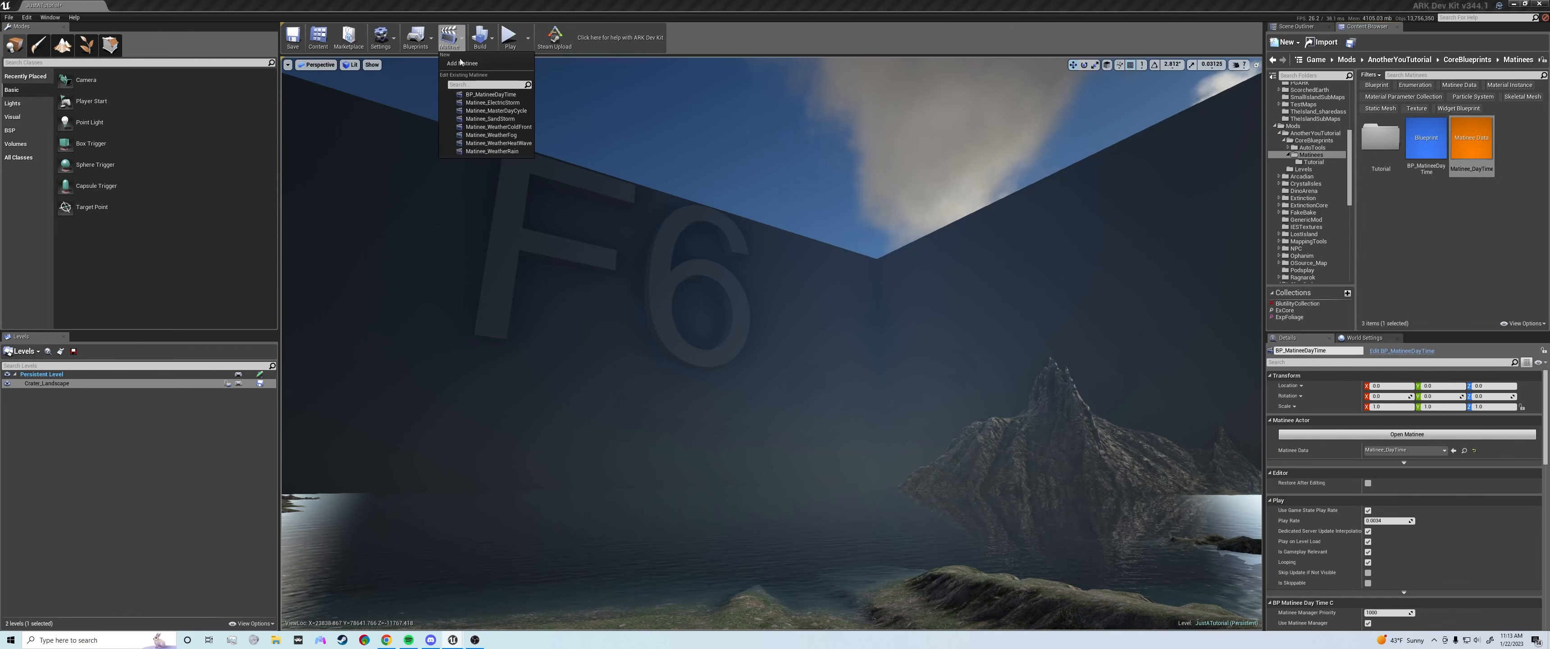
click(477, 94)
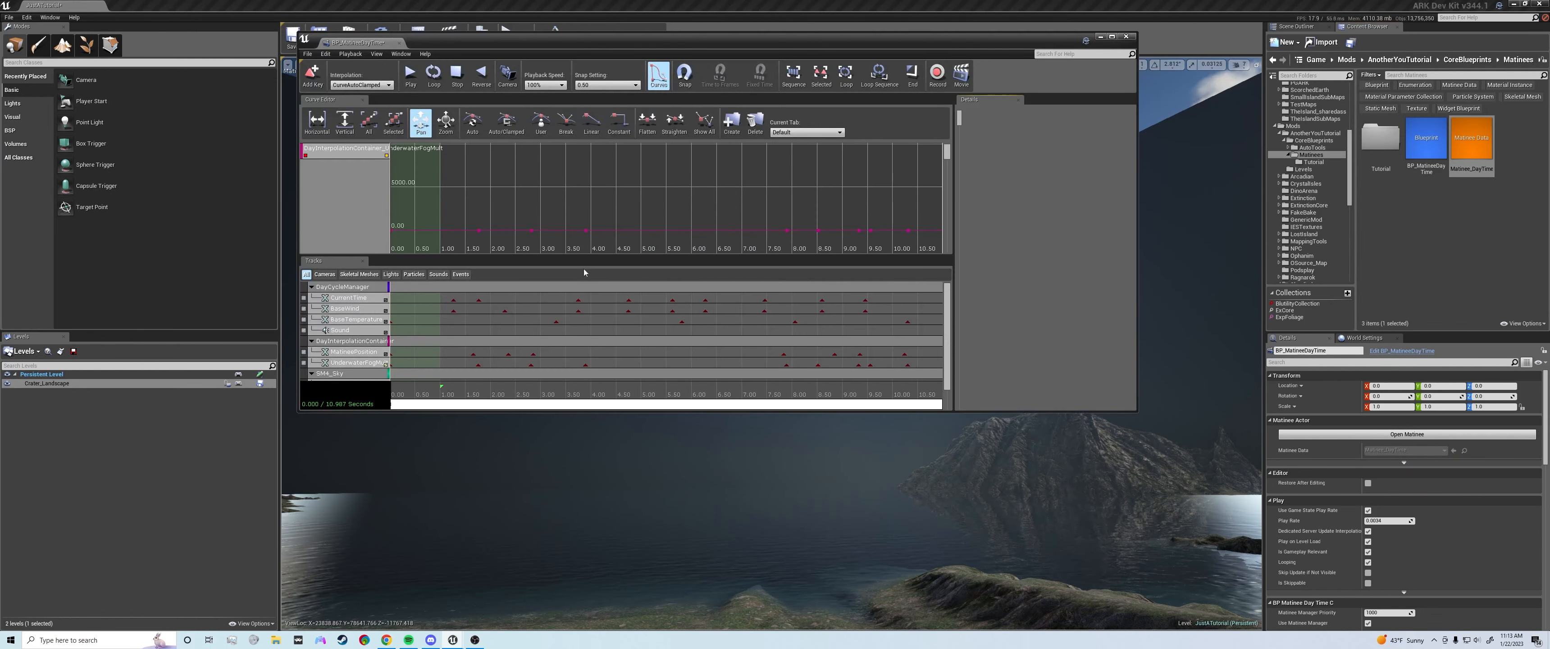
double_click(727, 52)
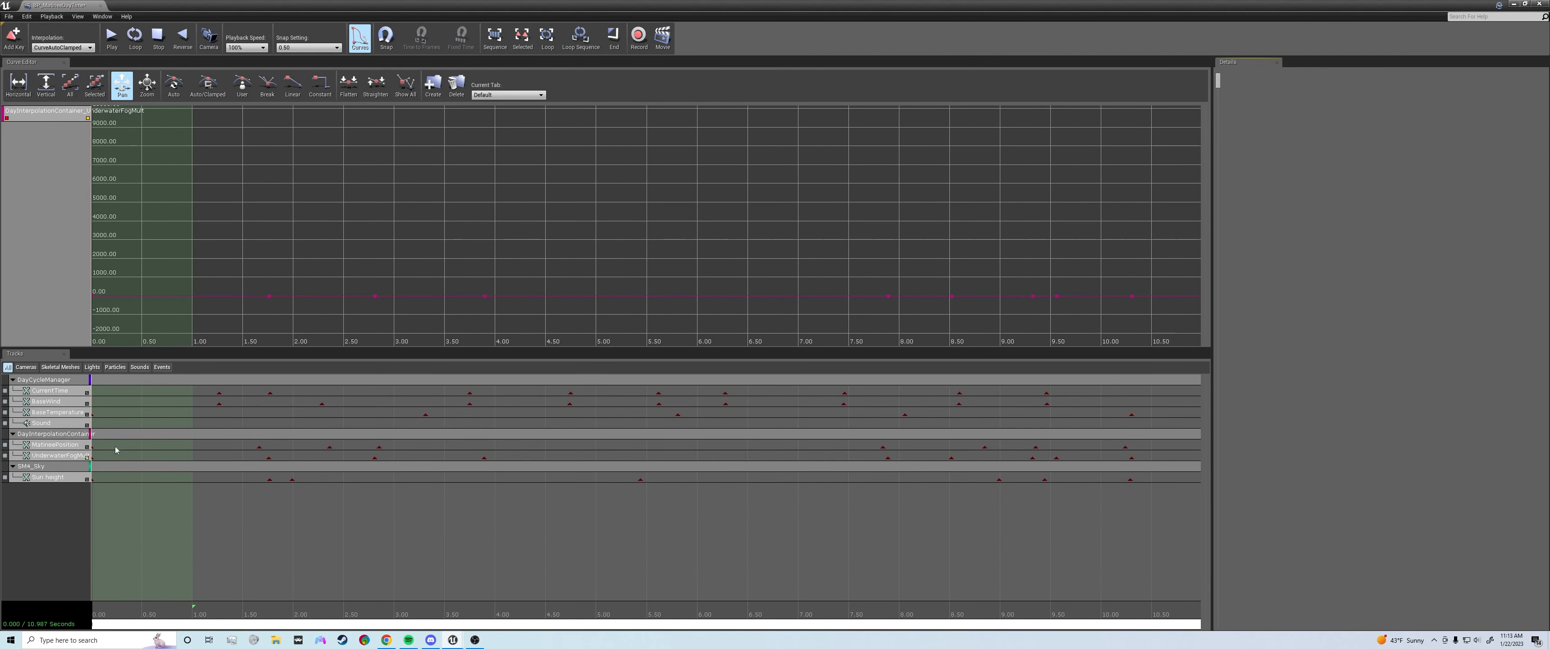
click(87, 457)
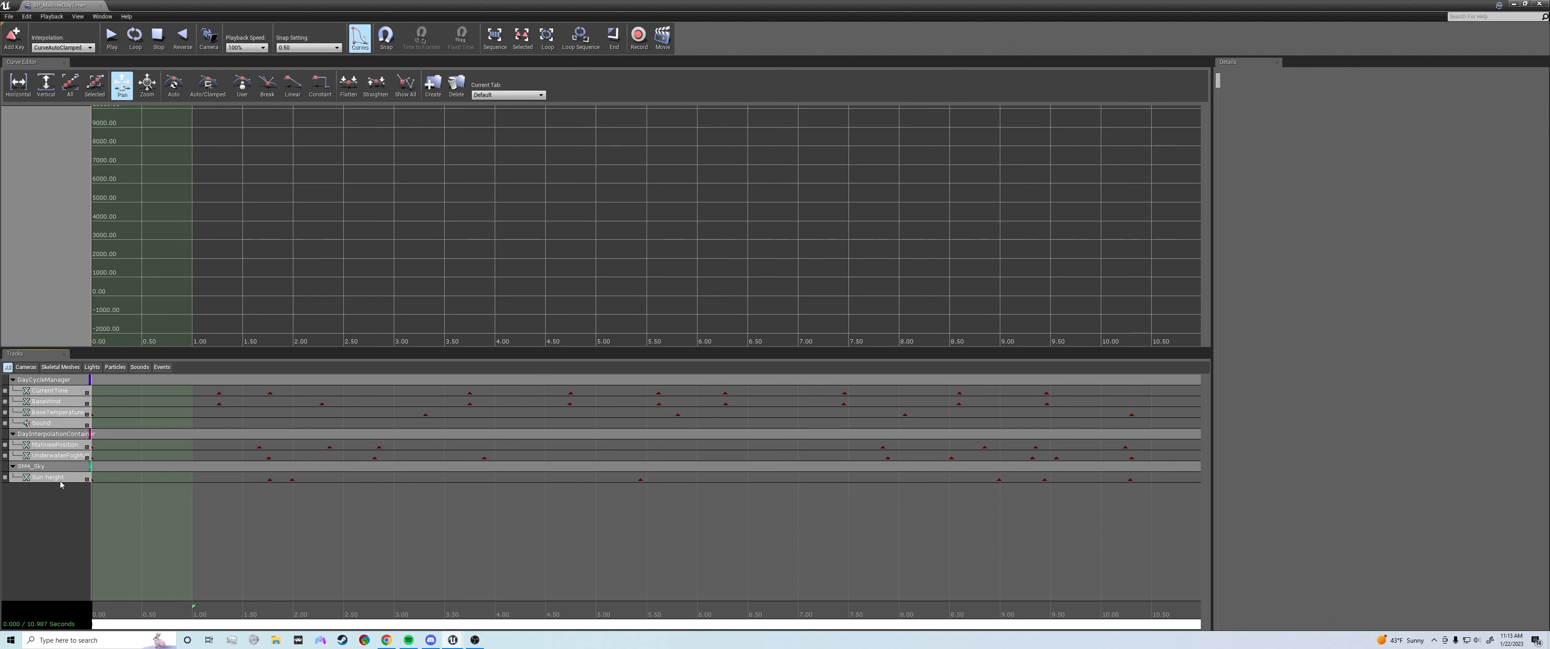
click(45, 444)
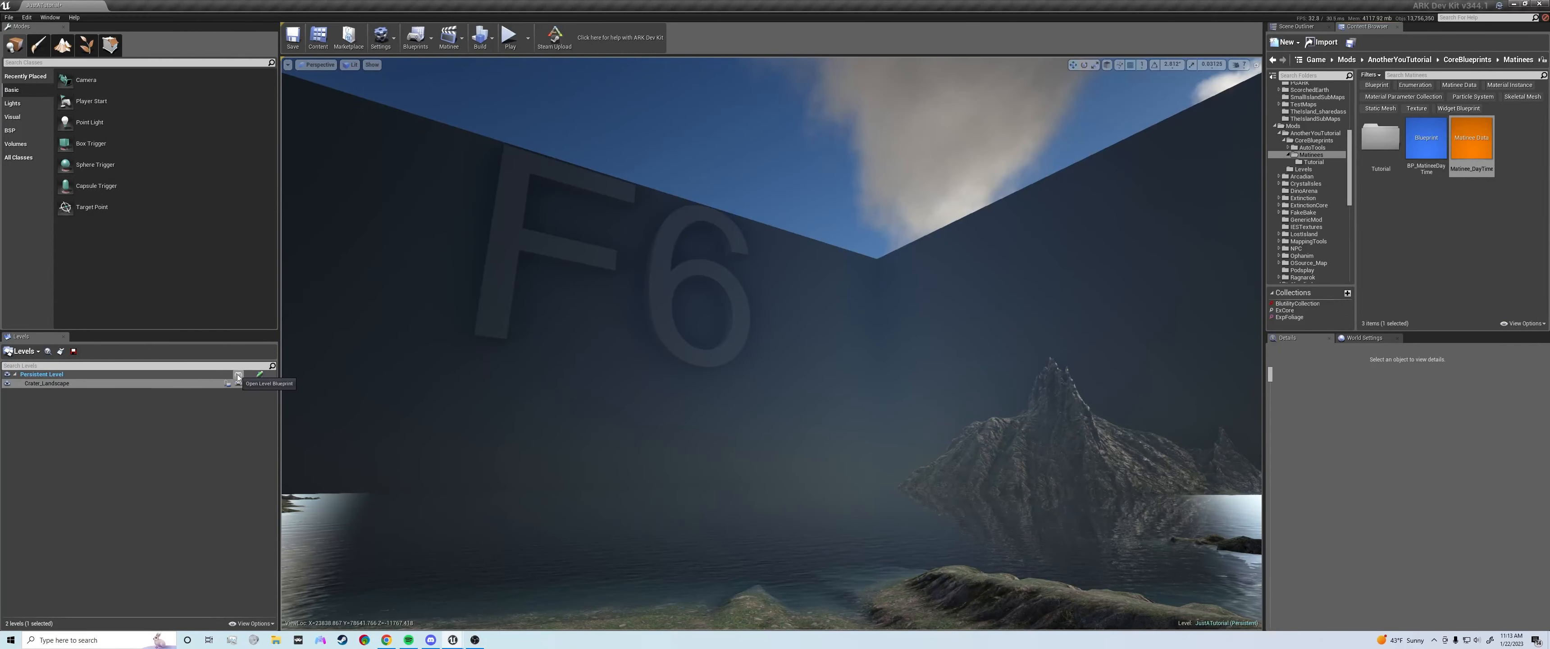
Open the persistent level's Level Blueprint and go into the WeatherCleanup macro from the EventGraph
click(239, 376)
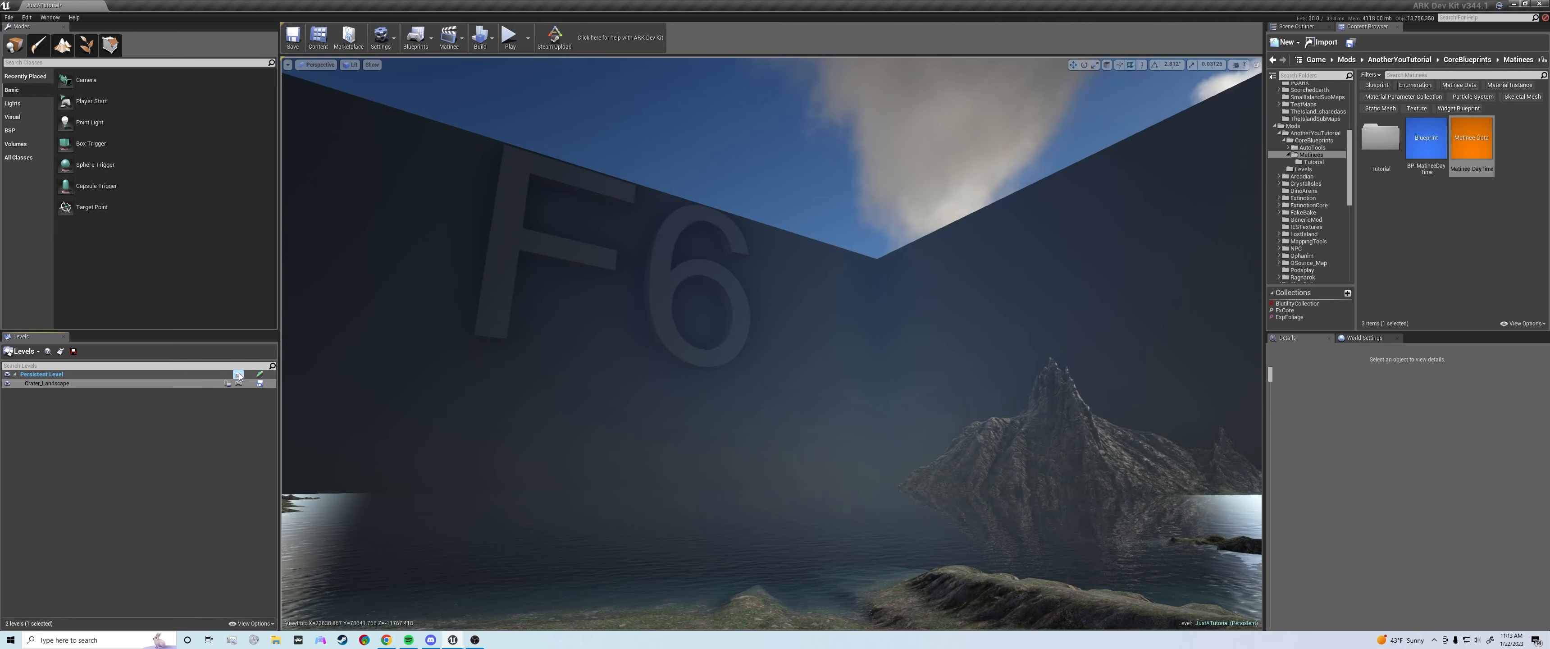
scroll(728, 178, up, 3)
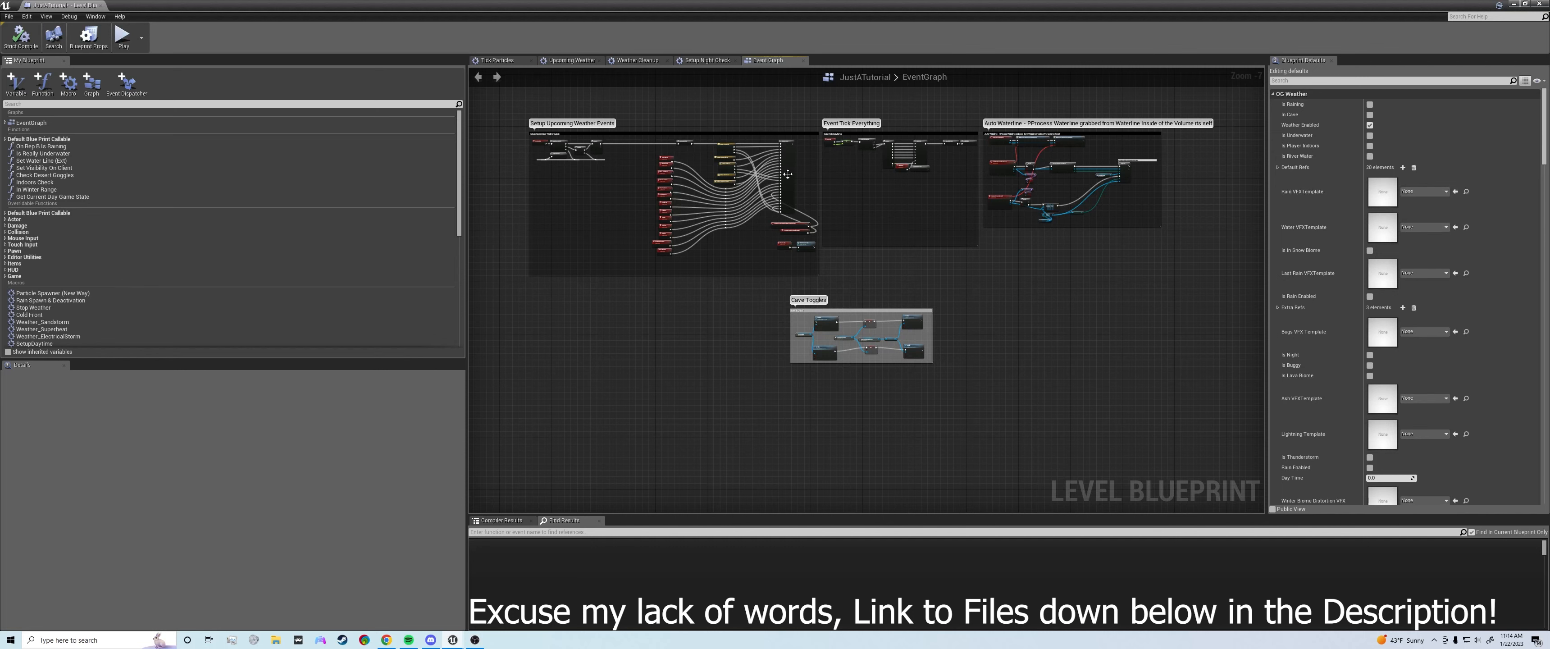
scroll(759, 142, up, 4)
right_drag(847, 215, 843, 241)
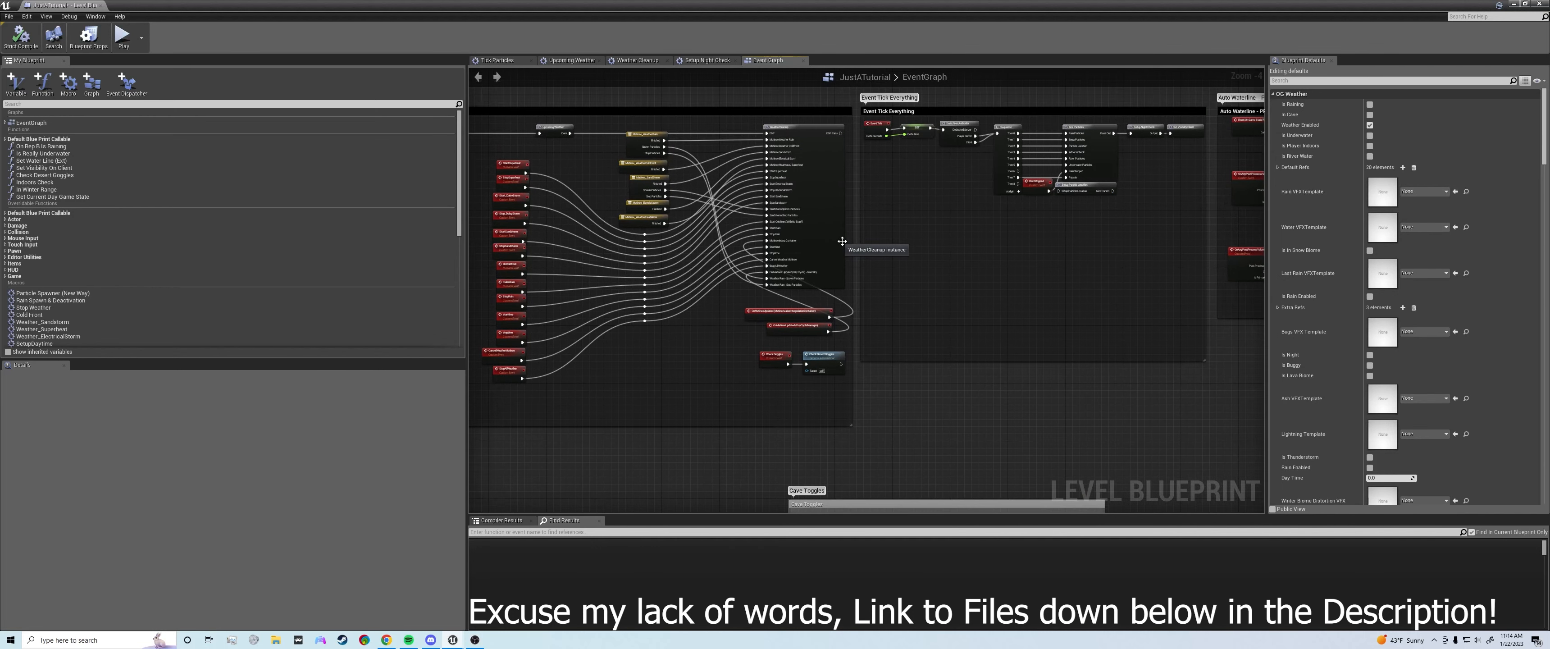
click(815, 189)
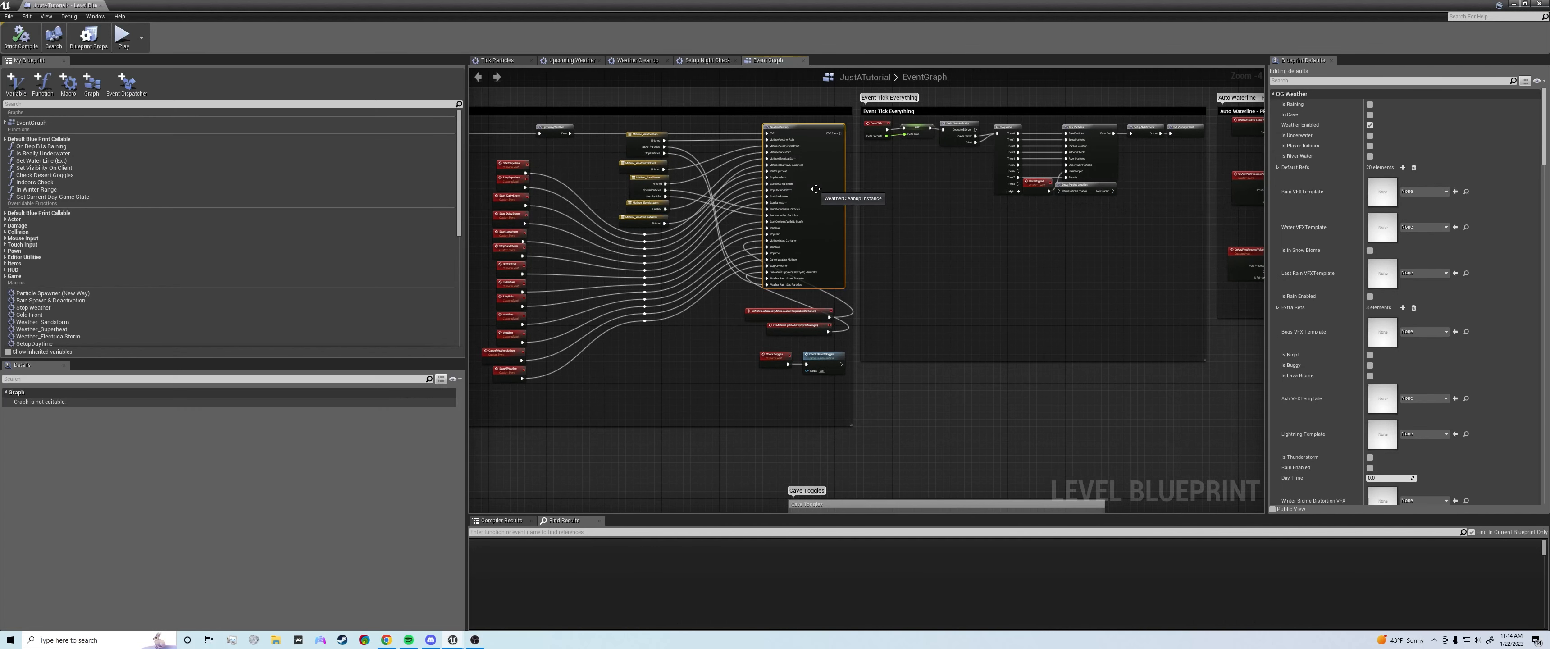
double_click(815, 189)
Locate the SetupDaytime node in the WeatherCleanup graph and open its macro graph
scroll(882, 201, up, 4)
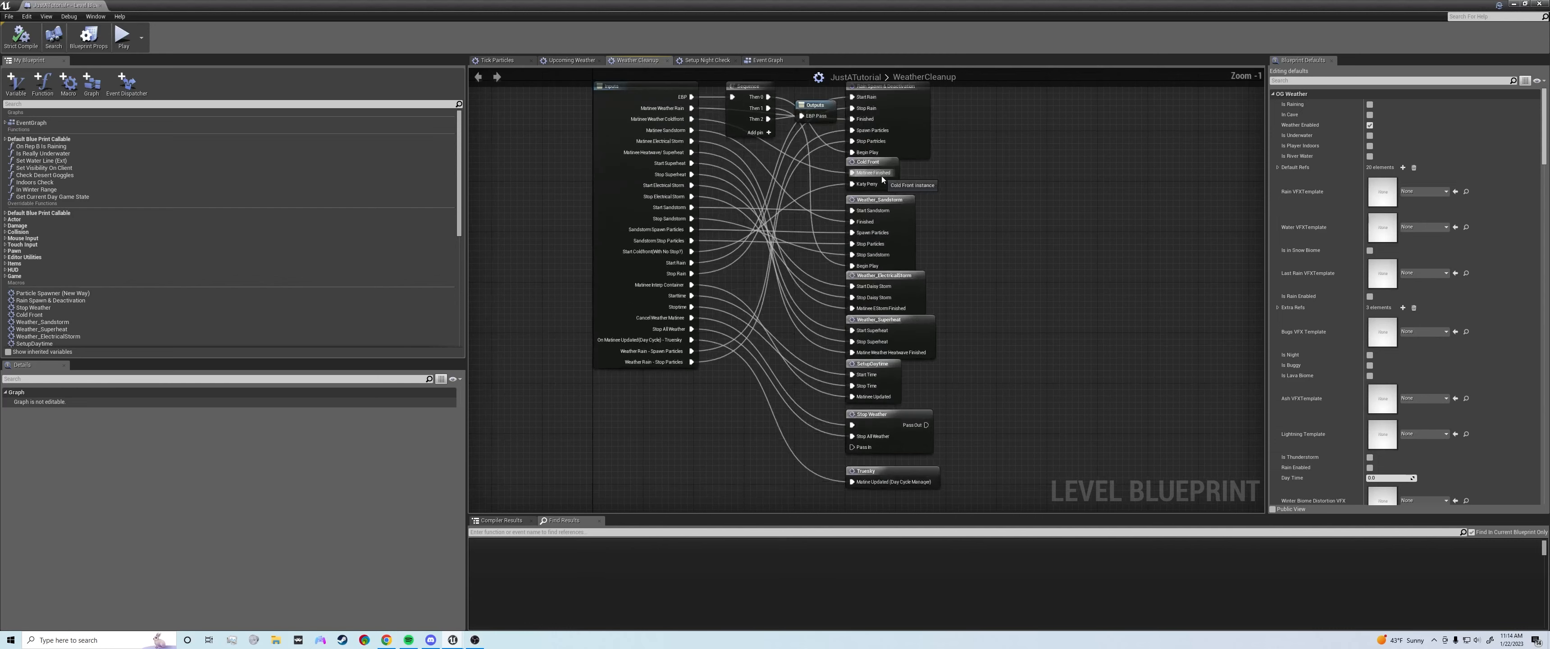
right_drag(958, 339, 888, 332)
right_drag(811, 379, 804, 352)
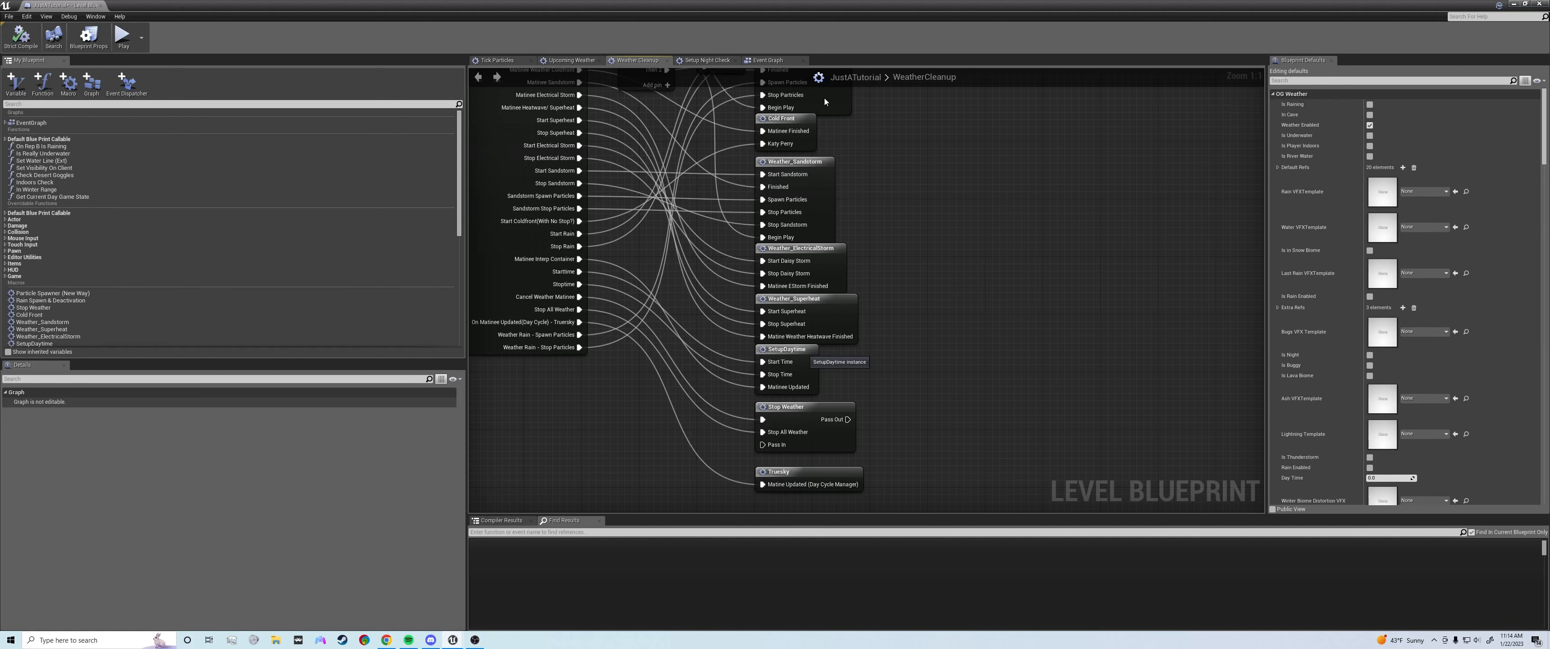
click(807, 361)
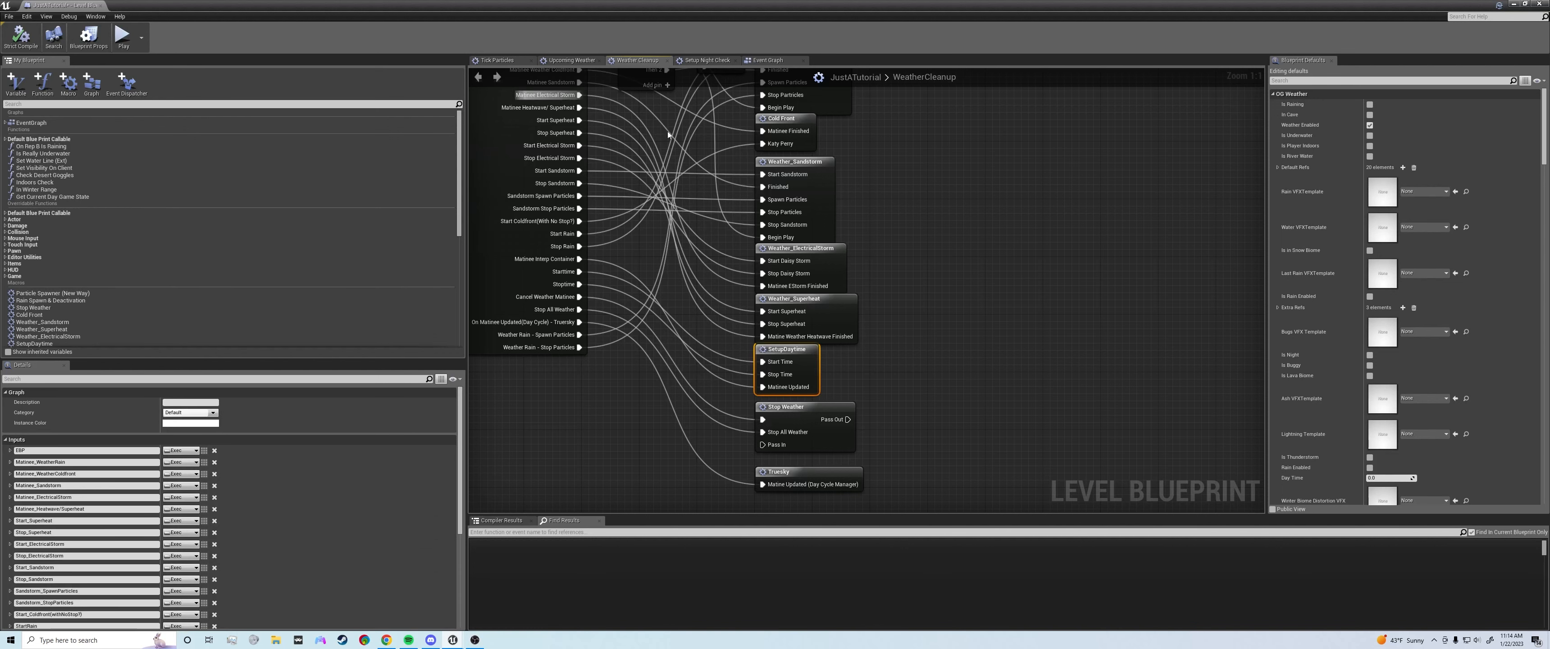
double_click(806, 361)
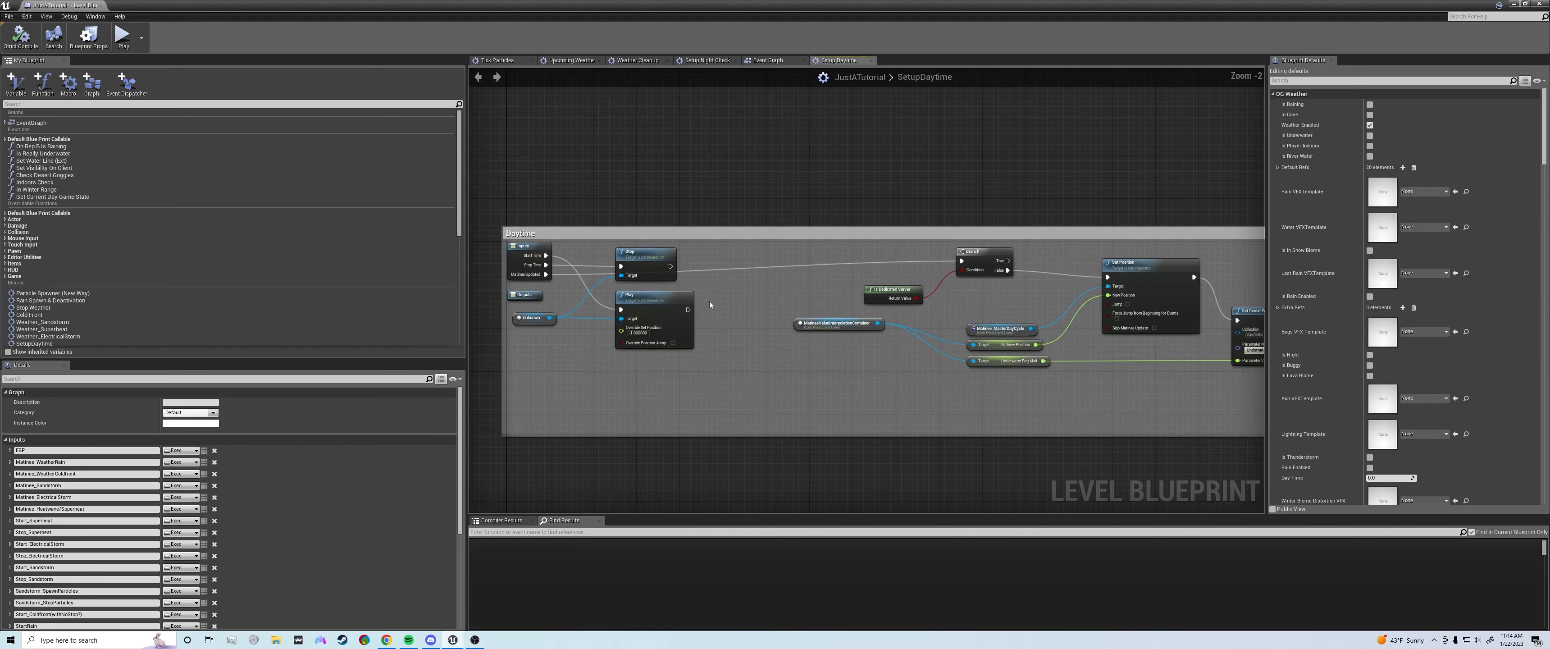
Check the EventGraph, return to the SetupDaytime graph and examine its Unknown actor reference node
click(775, 62)
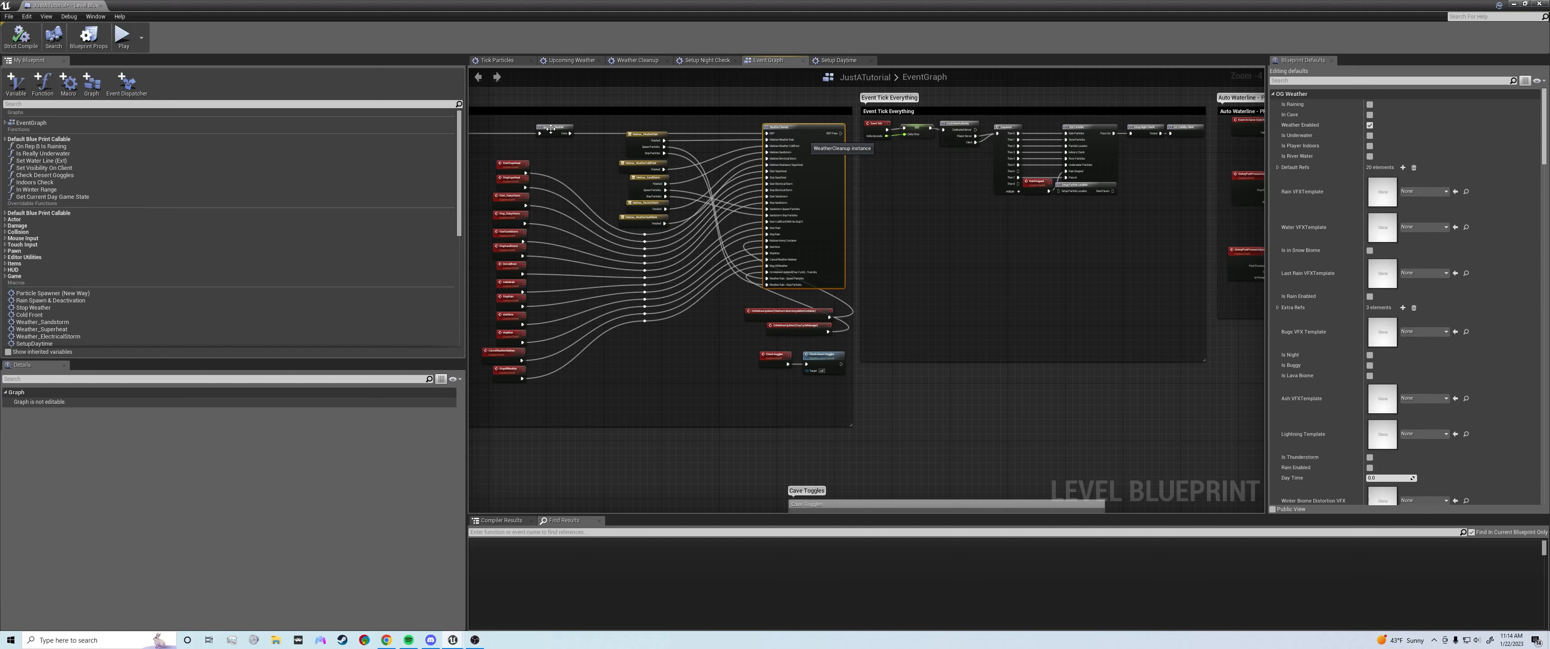
click(836, 60)
scroll(572, 322, up, 3)
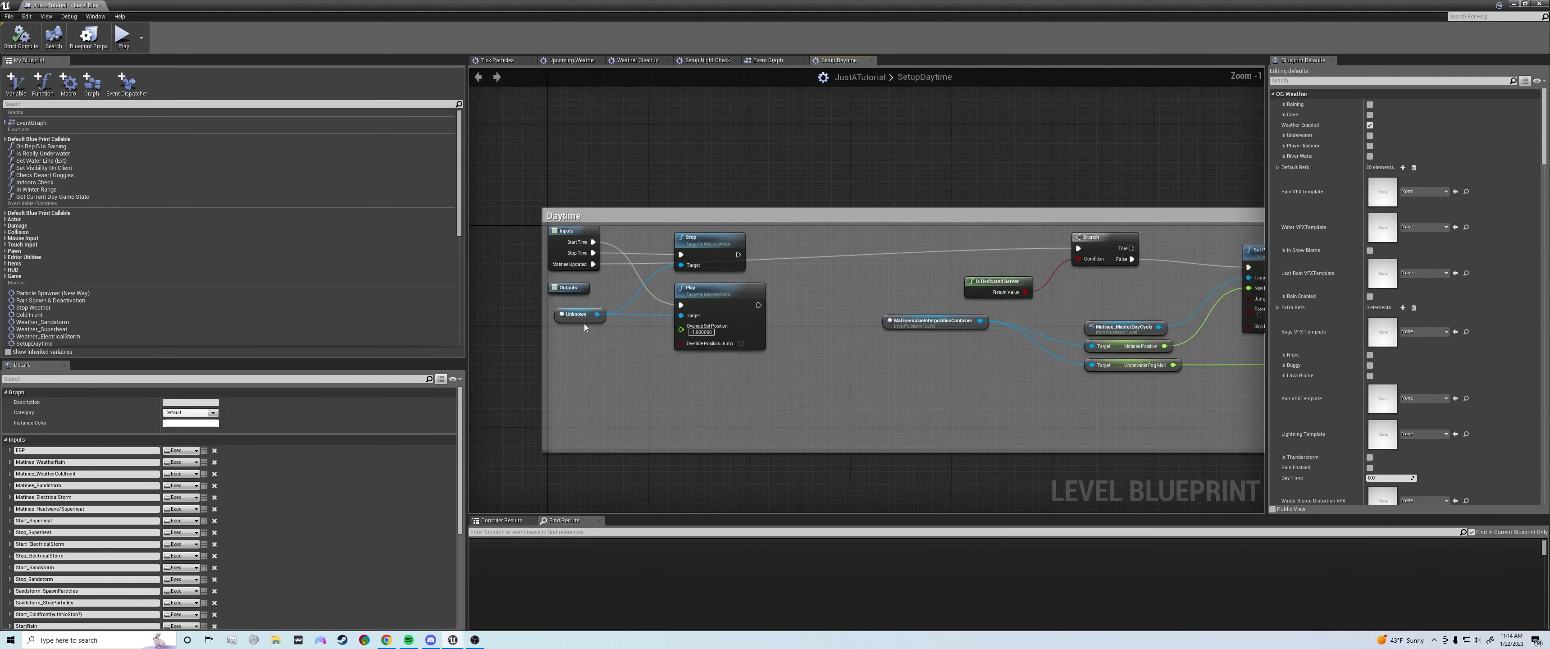
click(565, 320)
Restore and resize the Level Blueprint window beside the Scene Outliner and select the BP_MatineeDayTime actor
drag(963, 4, 888, 34)
click(1297, 27)
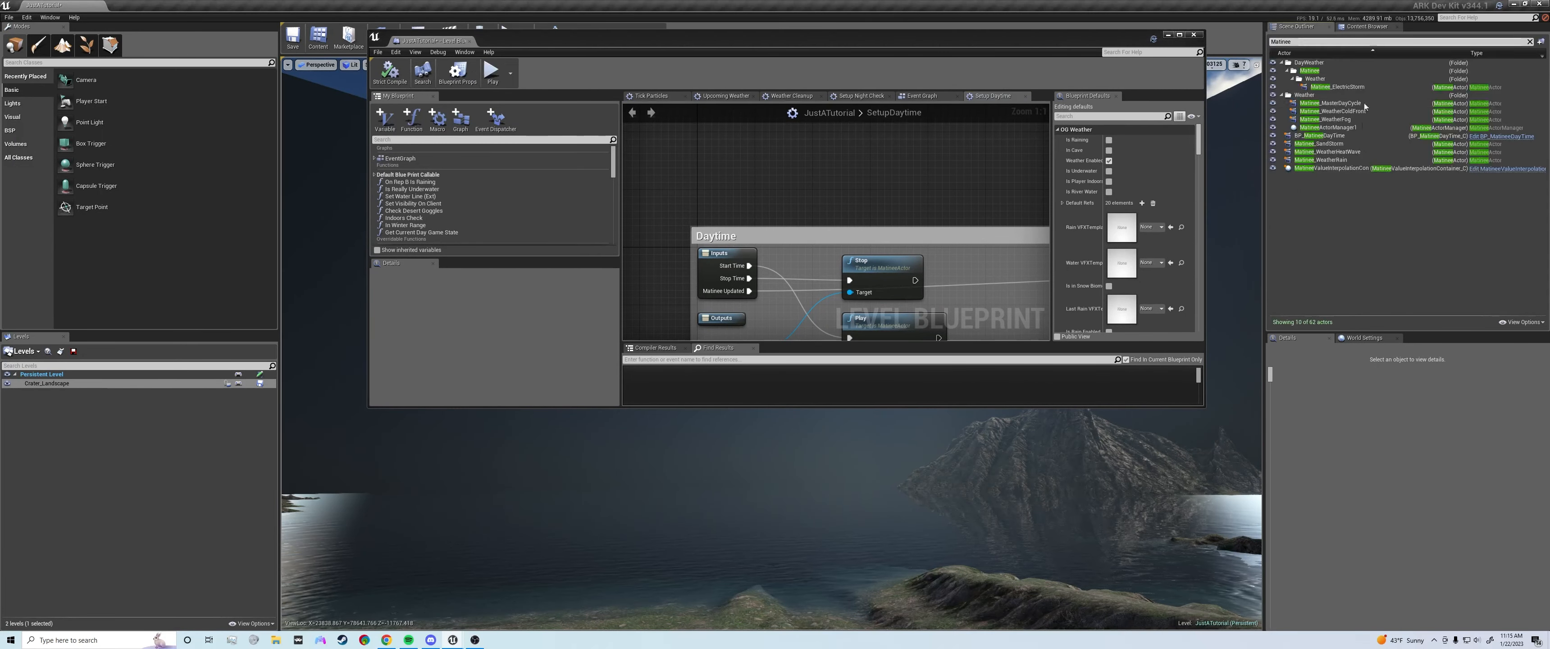
click(1329, 136)
drag(928, 39, 857, 24)
drag(1130, 387, 1241, 504)
drag(1324, 137, 687, 354)
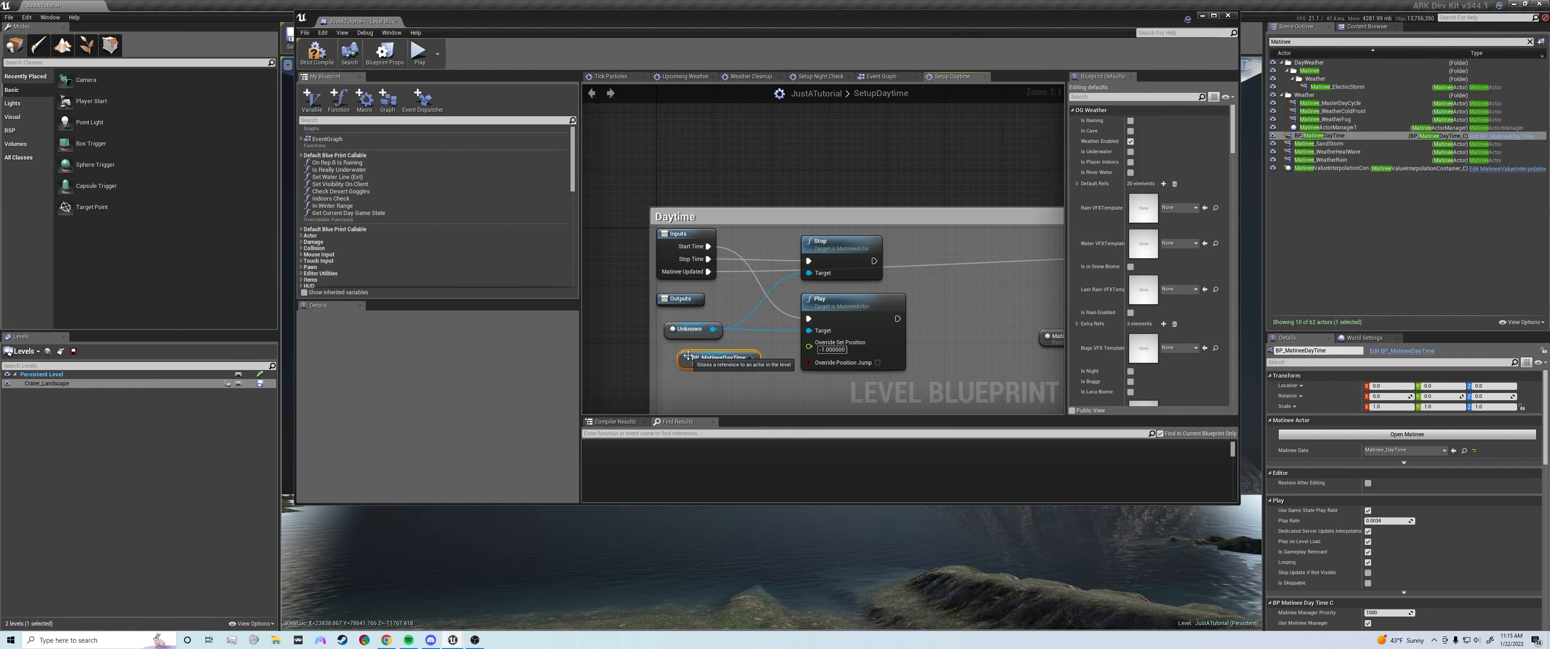
key(Delete)
right_click(689, 356)
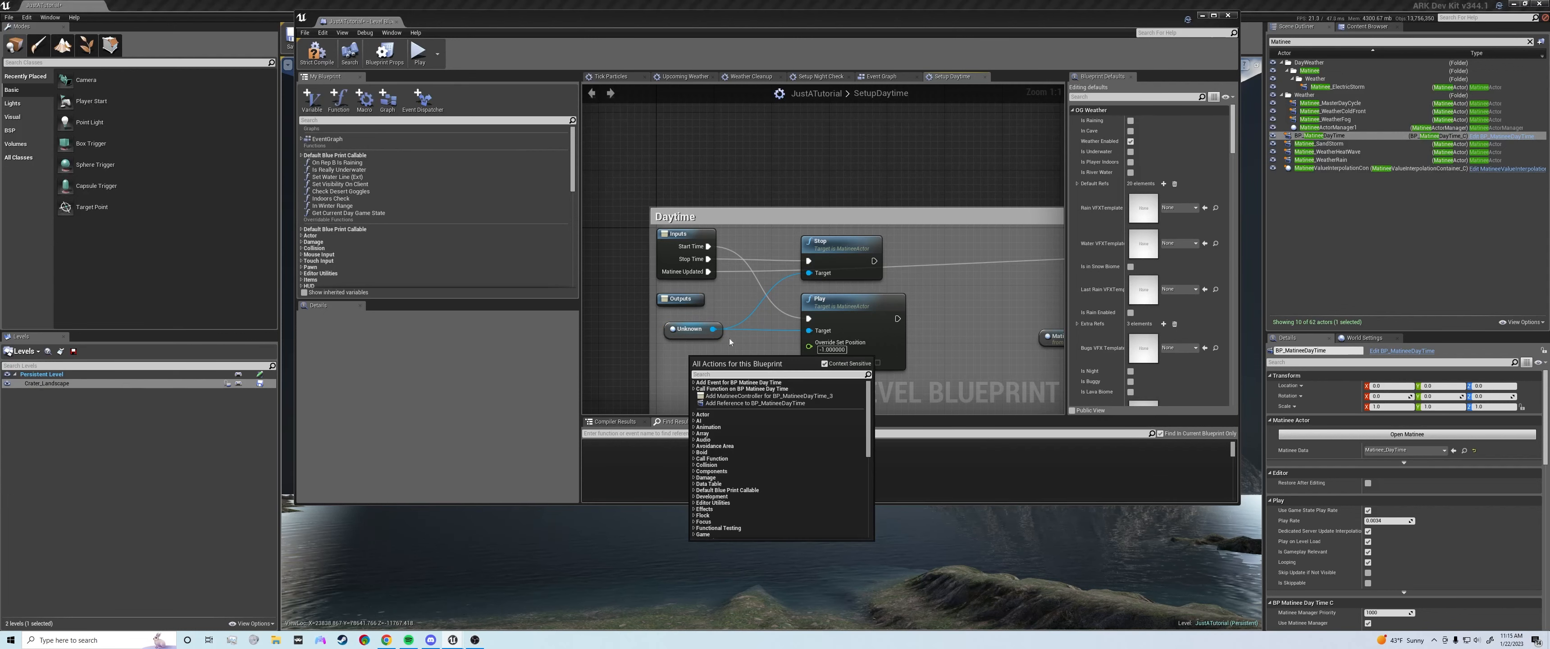
click(1334, 220)
Add a reference to the BP_MatineeDayTime actor in the SetupDaytime graph below the Unknown node
click(1328, 136)
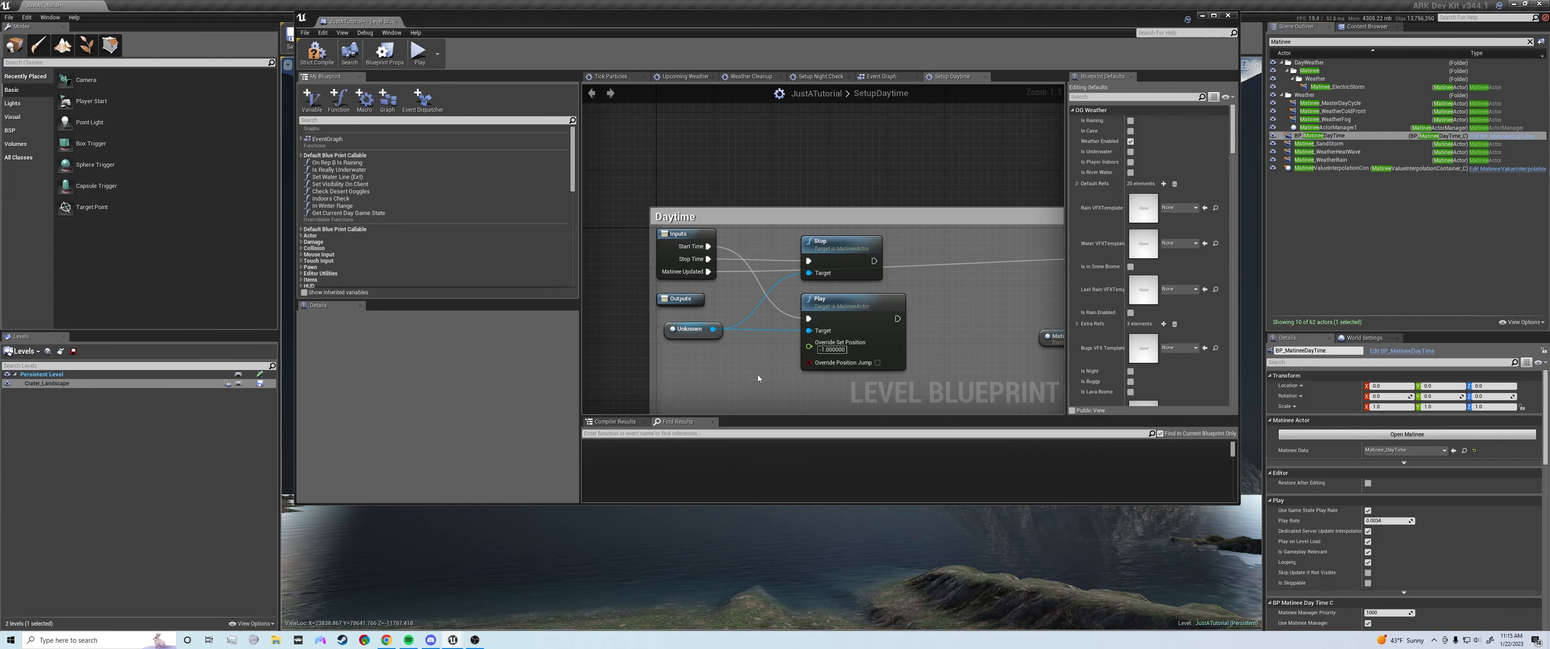
right_click(677, 353)
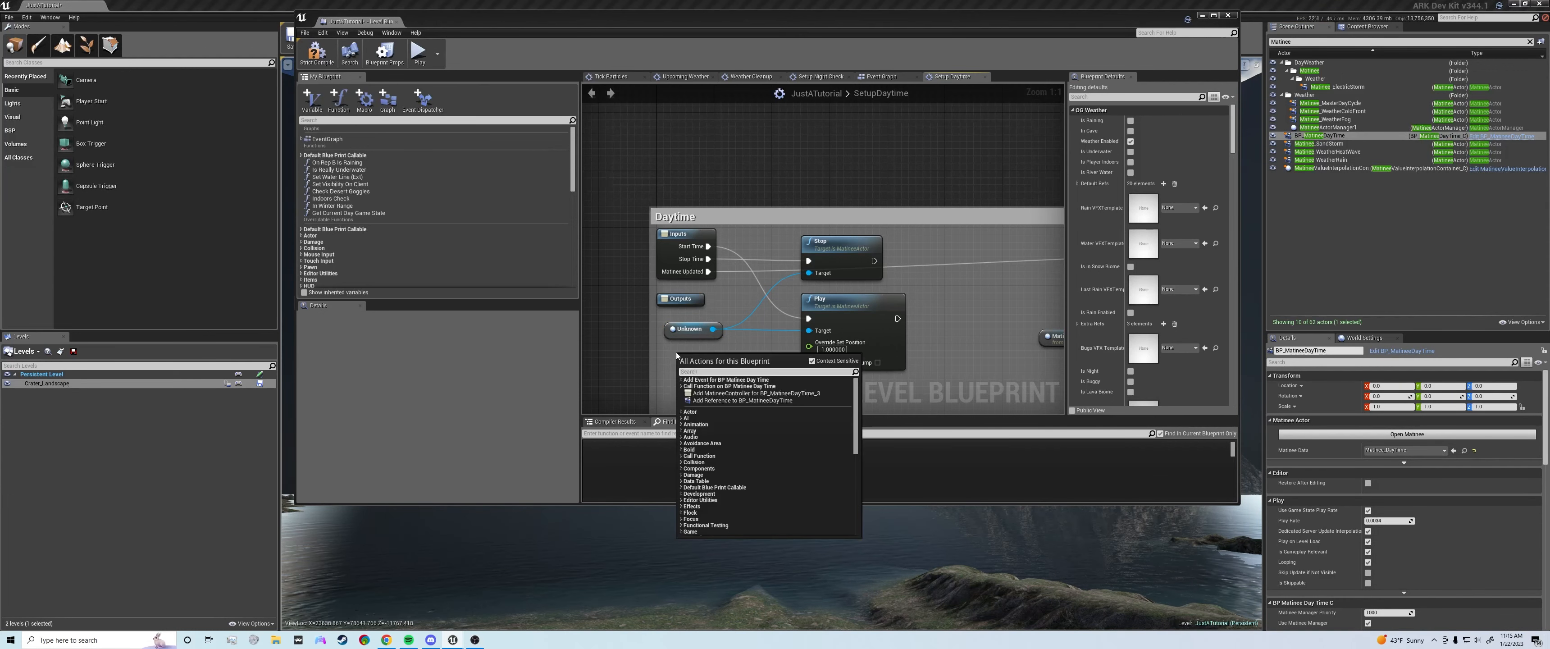
click(709, 402)
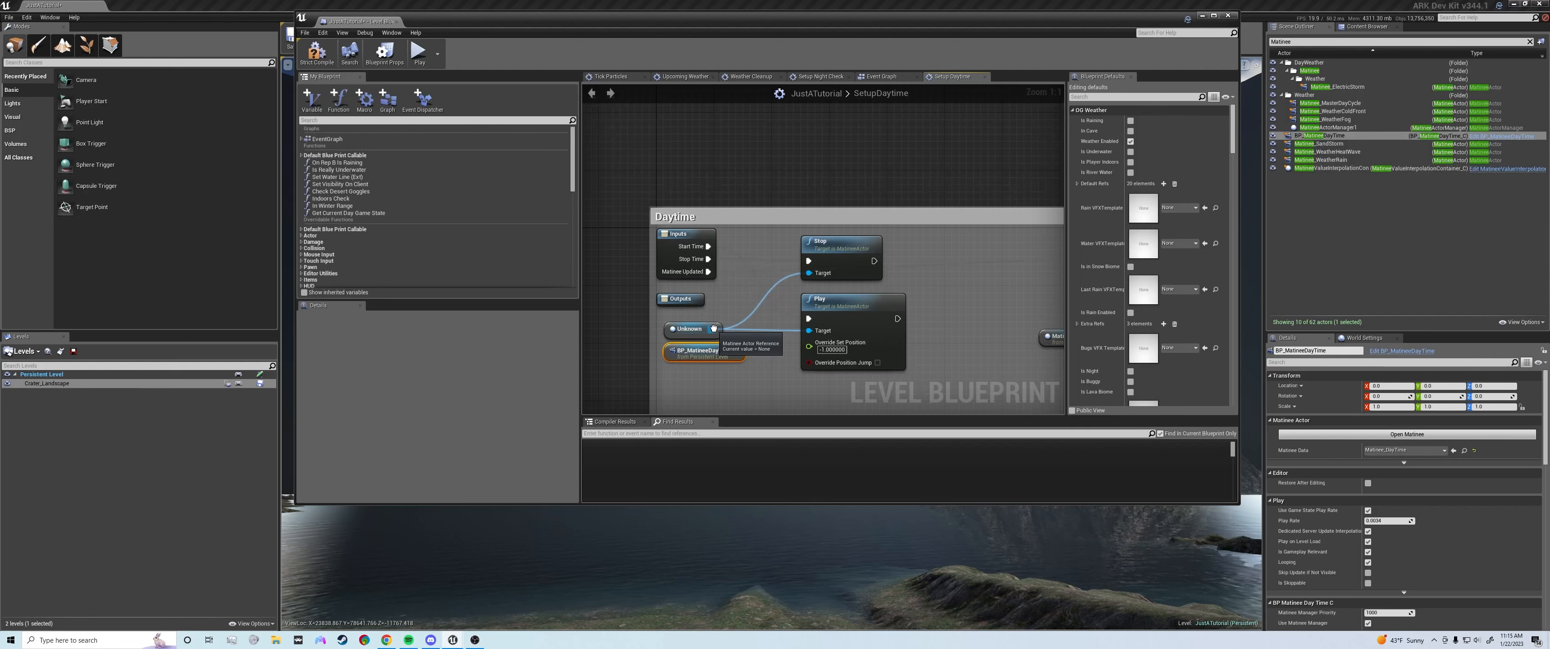
Transfer the Stop and Play target links from the Unknown node to BP_MatineeDayTime, delete Unknown and put the new reference in its place
mouse_move(714, 328)
mouse_down()
mouse_move(736, 351)
mouse_move(713, 328)
mouse_up()
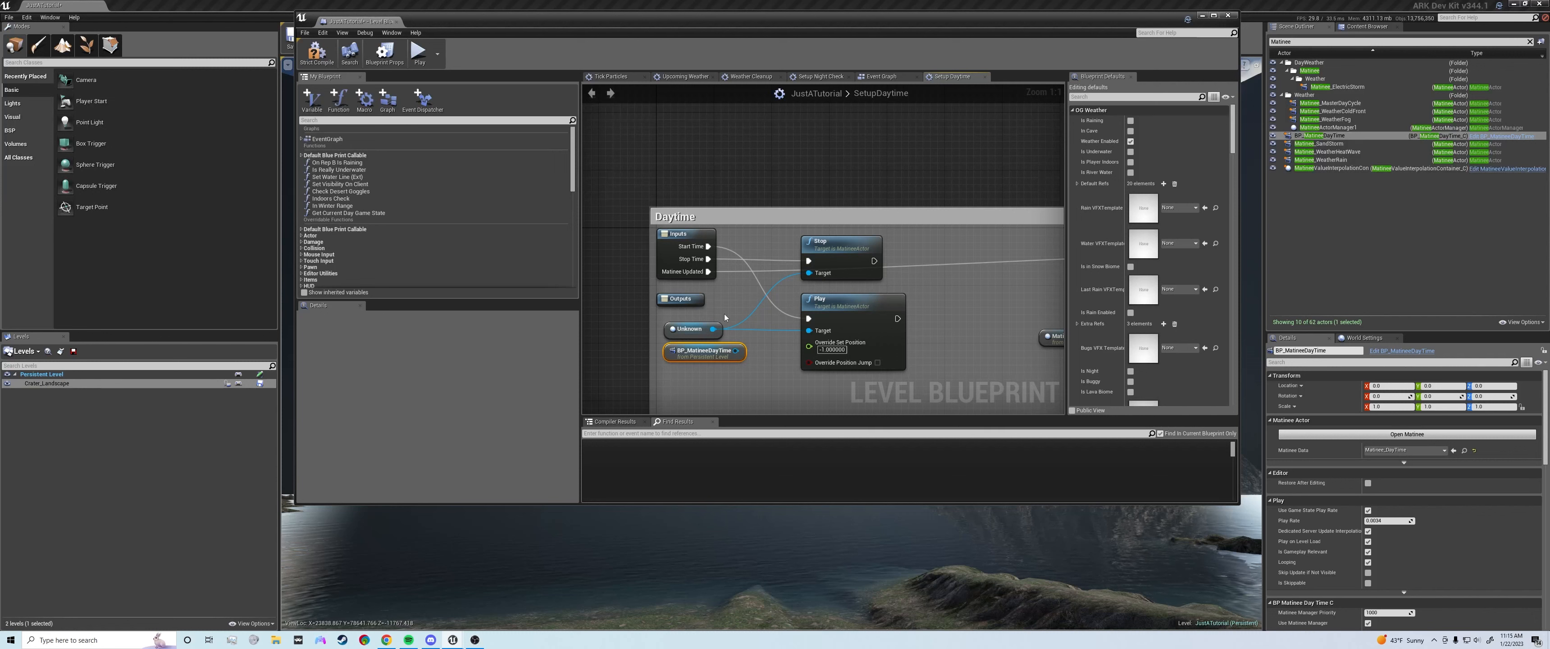
ctrl+drag(712, 329, 736, 351)
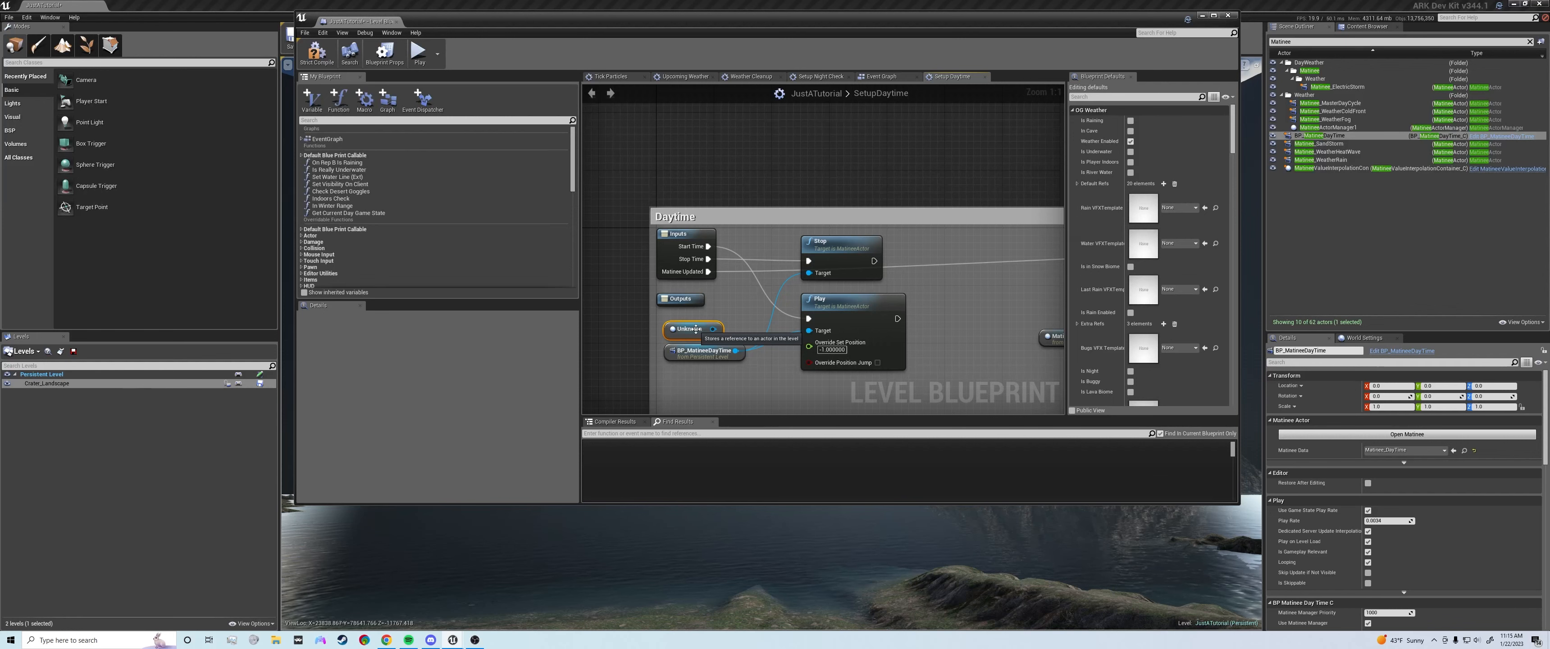
key(Delete)
mouse_move(683, 359)
mouse_down()
mouse_move(677, 329)
mouse_move(687, 341)
mouse_up()
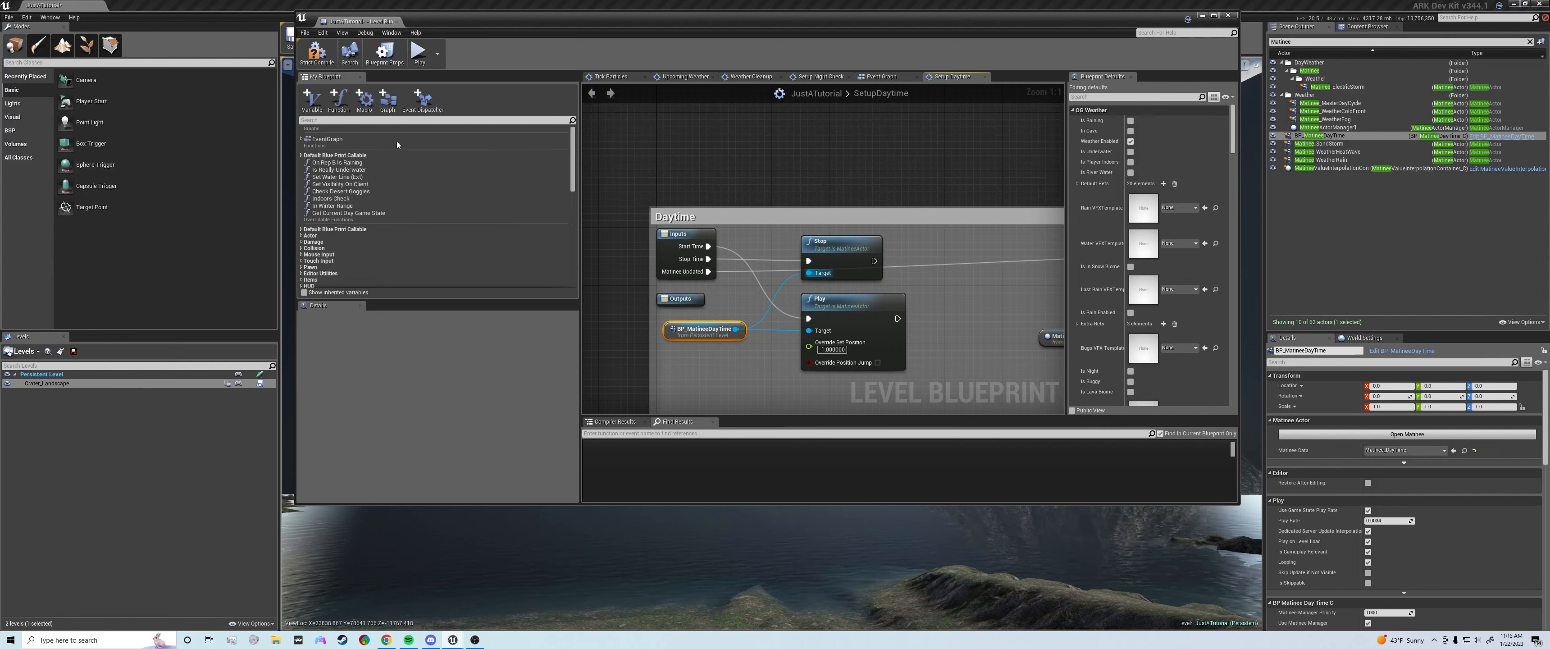
Compile the Level Blueprint and close its window
click(323, 61)
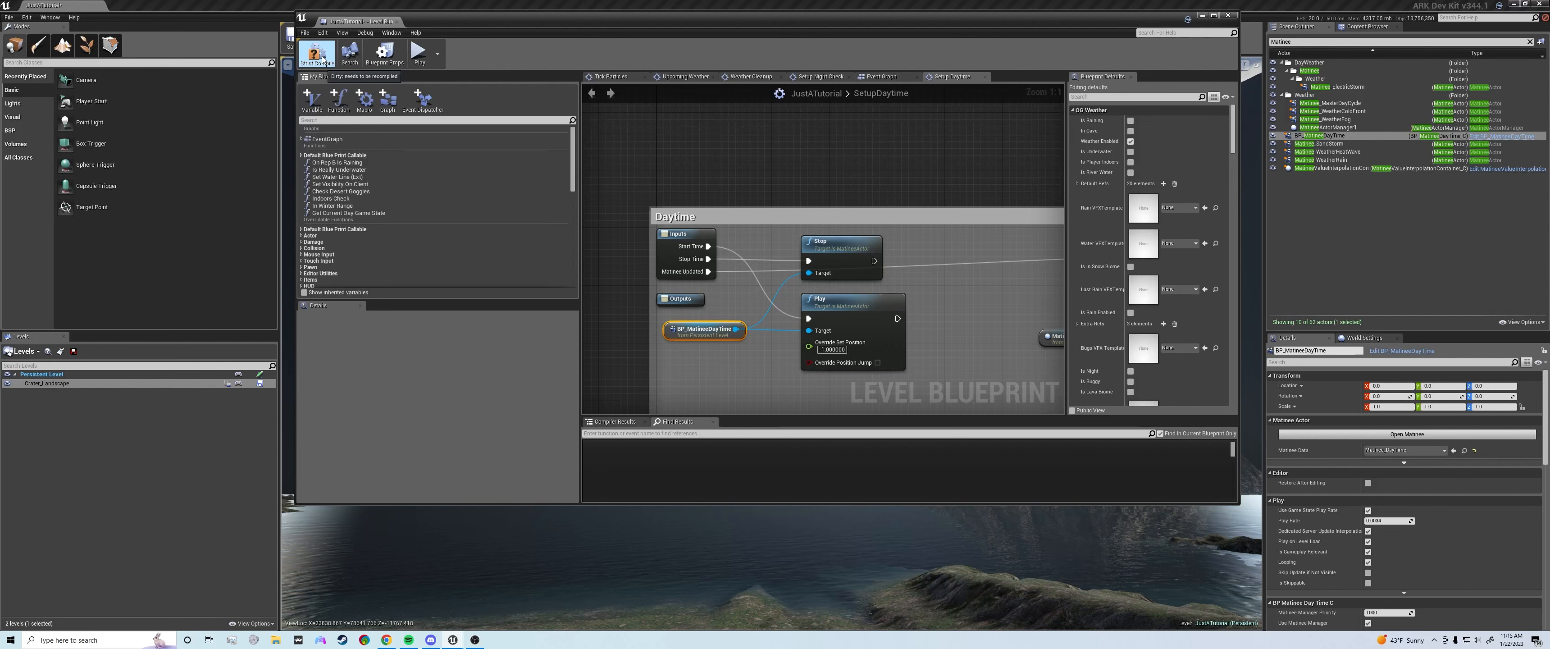
click(321, 59)
click(1228, 20)
Open BP_MatineeDayTime in the Matinee editor and scrub the timeline close to its end
click(450, 37)
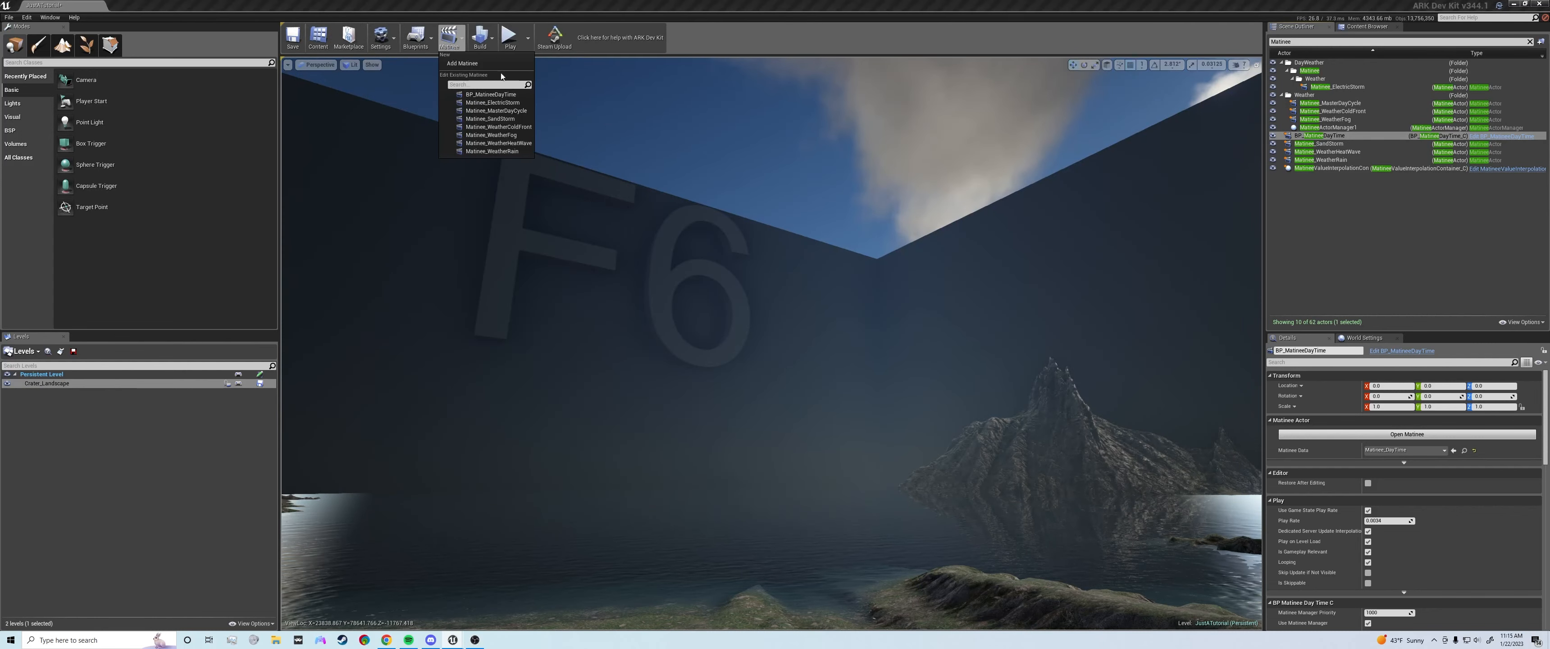
click(493, 95)
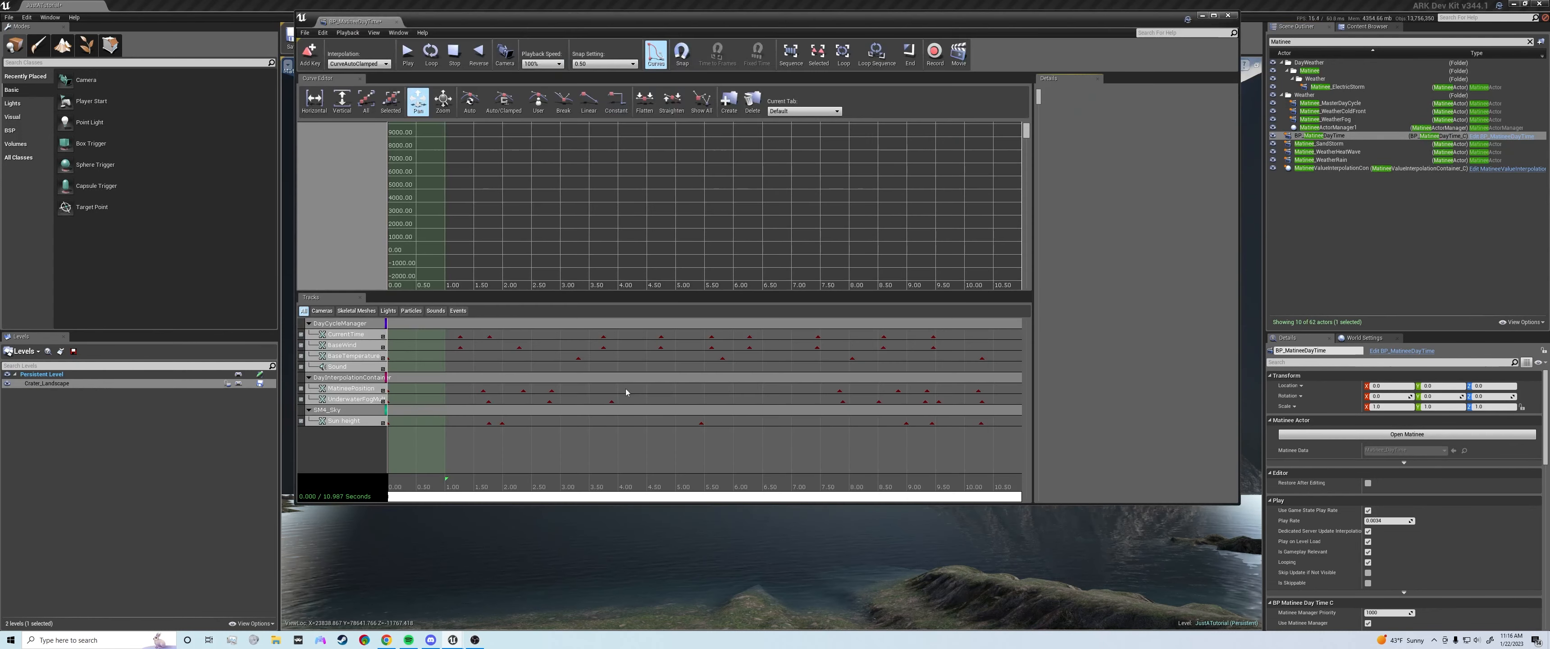
drag(424, 494, 999, 490)
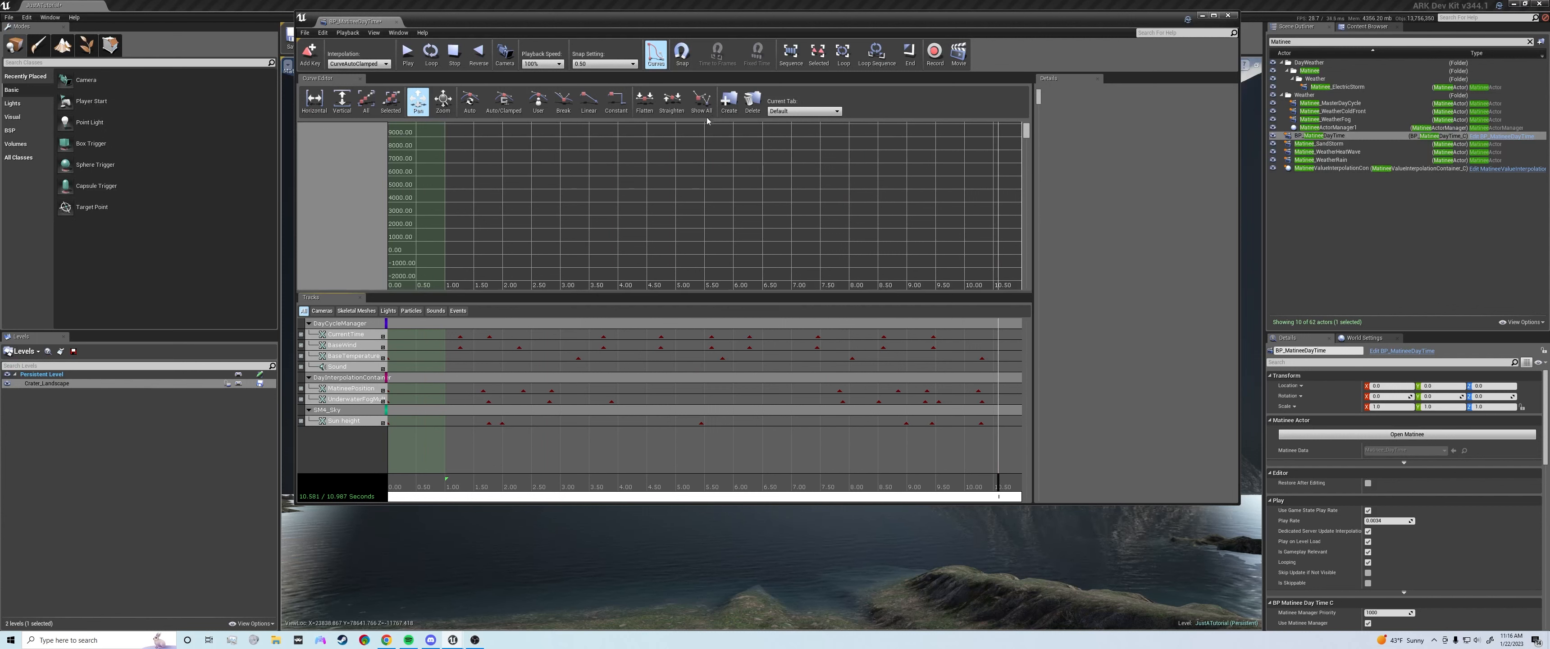
Find the DayCycleManager actor in the outliner and replace the DayCycleManager group's actors with it
click(359, 322)
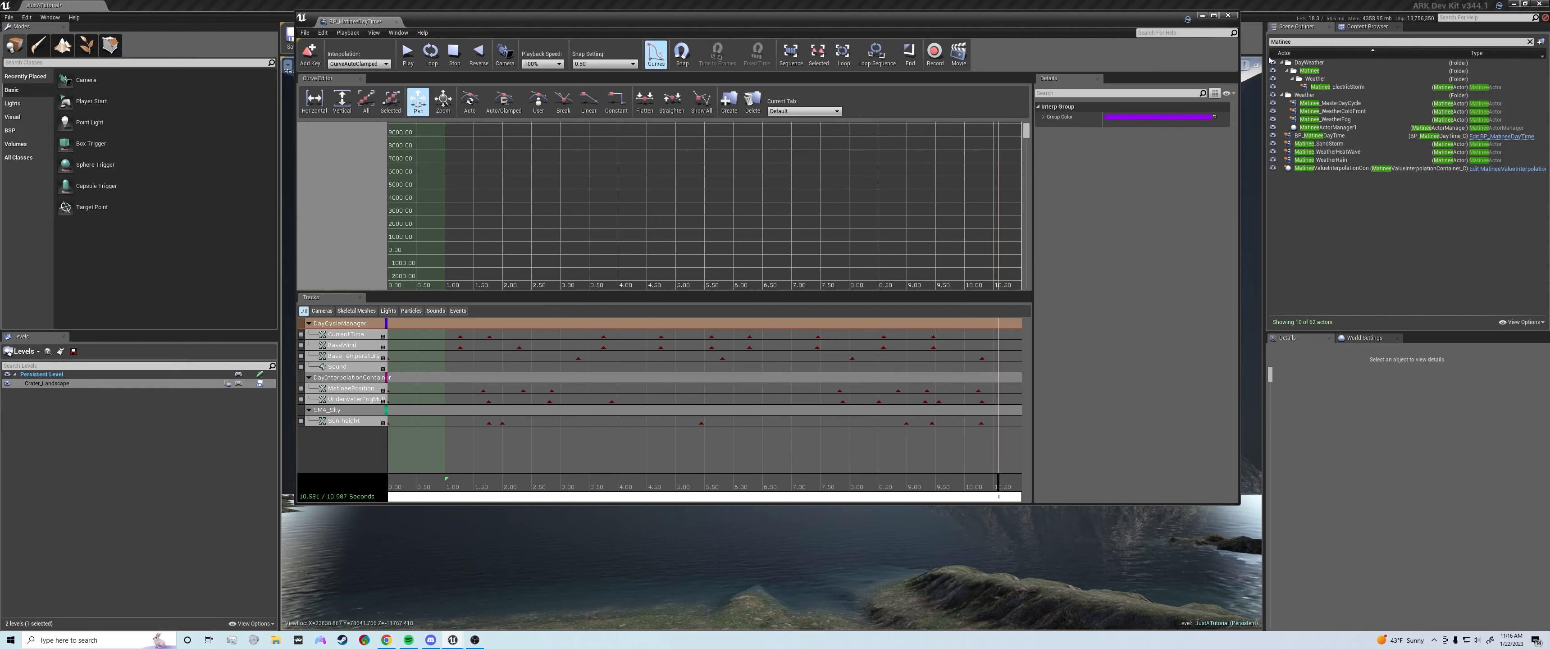
double_click(1298, 42)
text(D)
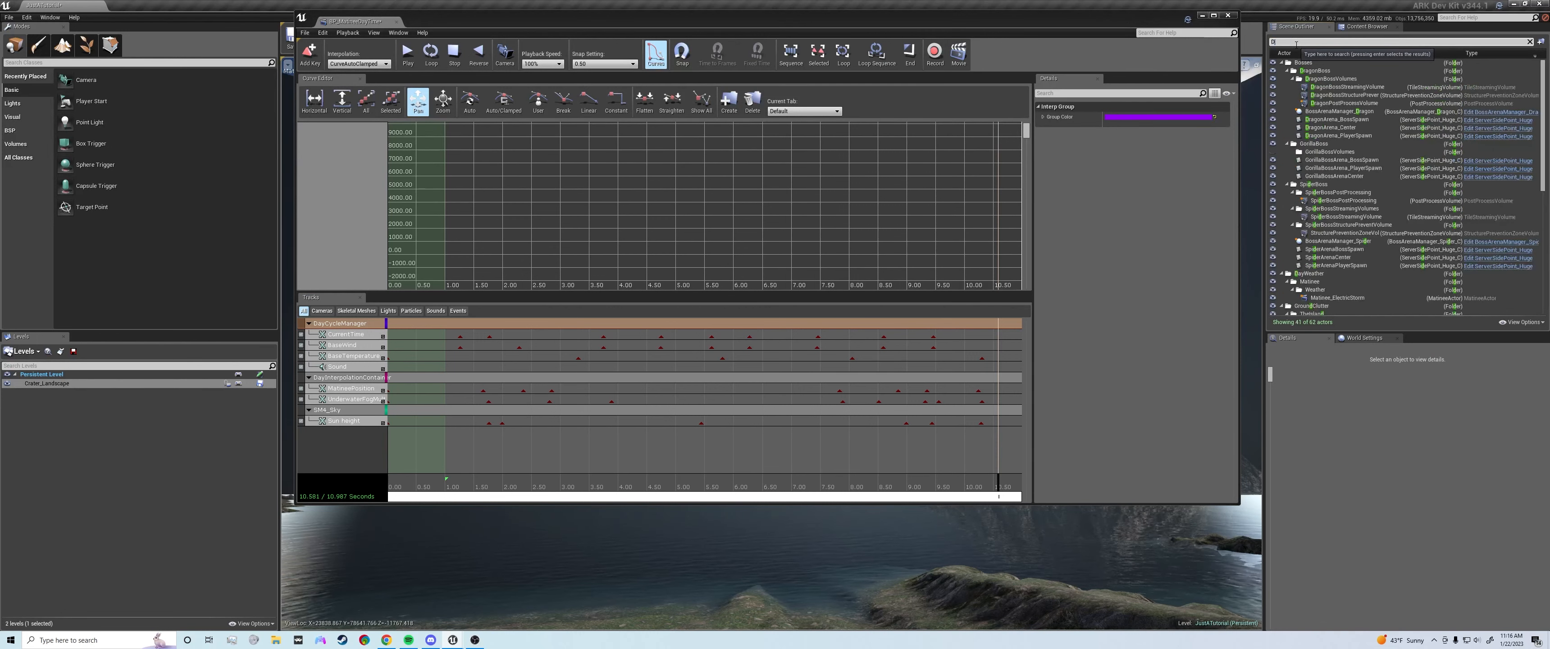
text(ayC)
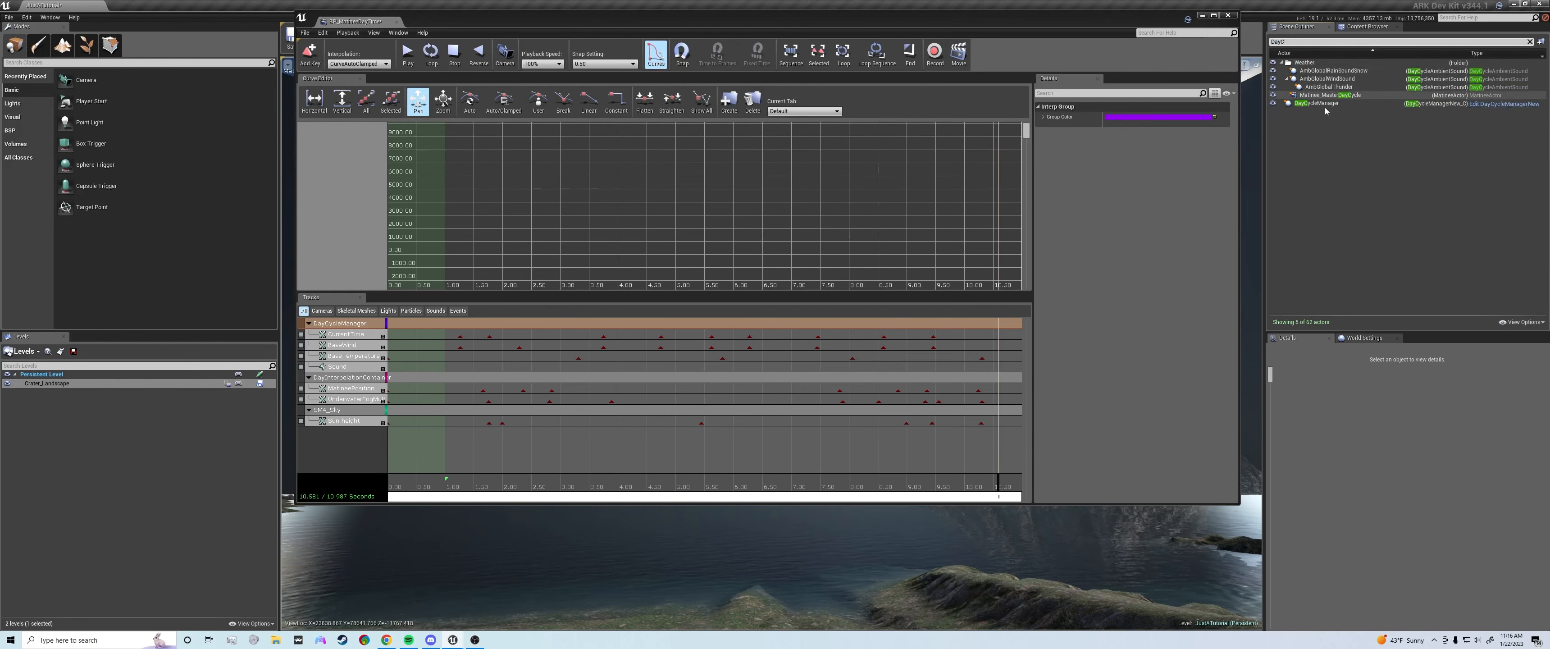
key(Return)
right_click(351, 328)
mouse_move(364, 331)
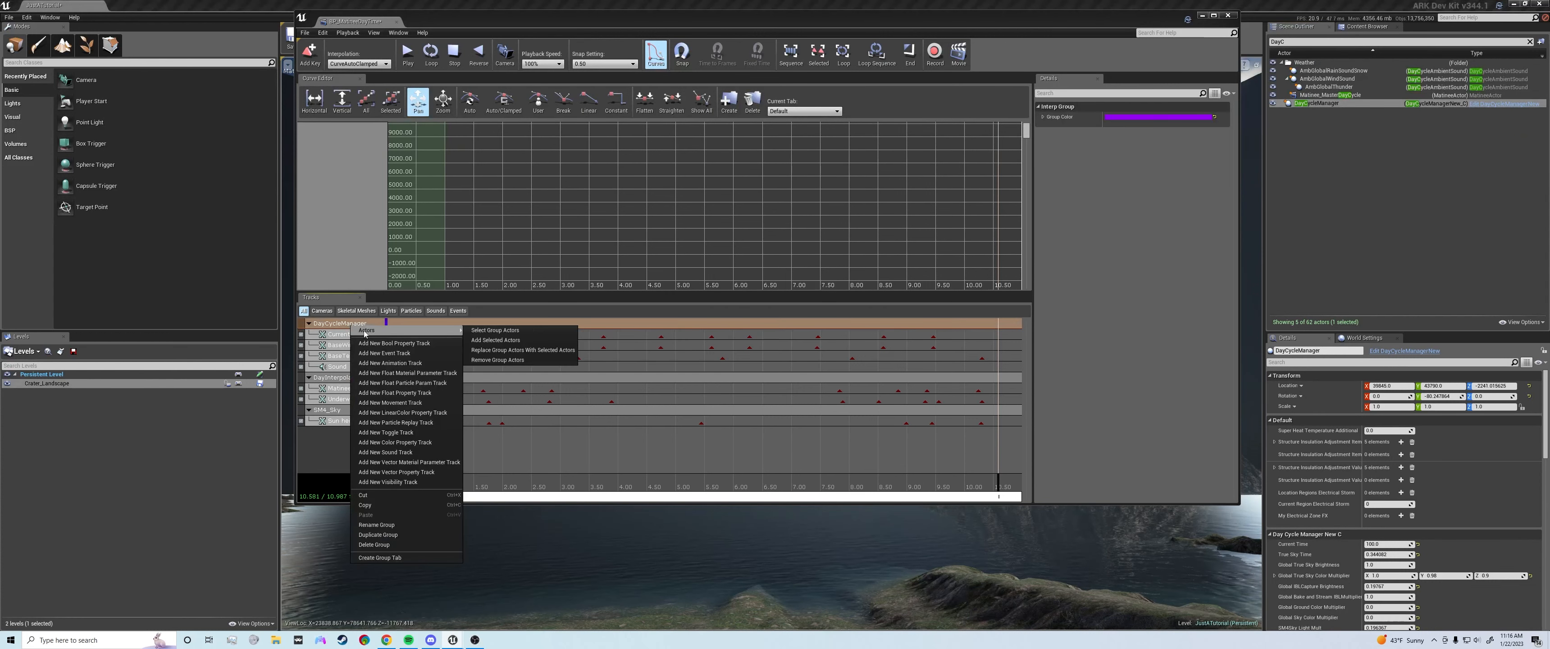
click(484, 351)
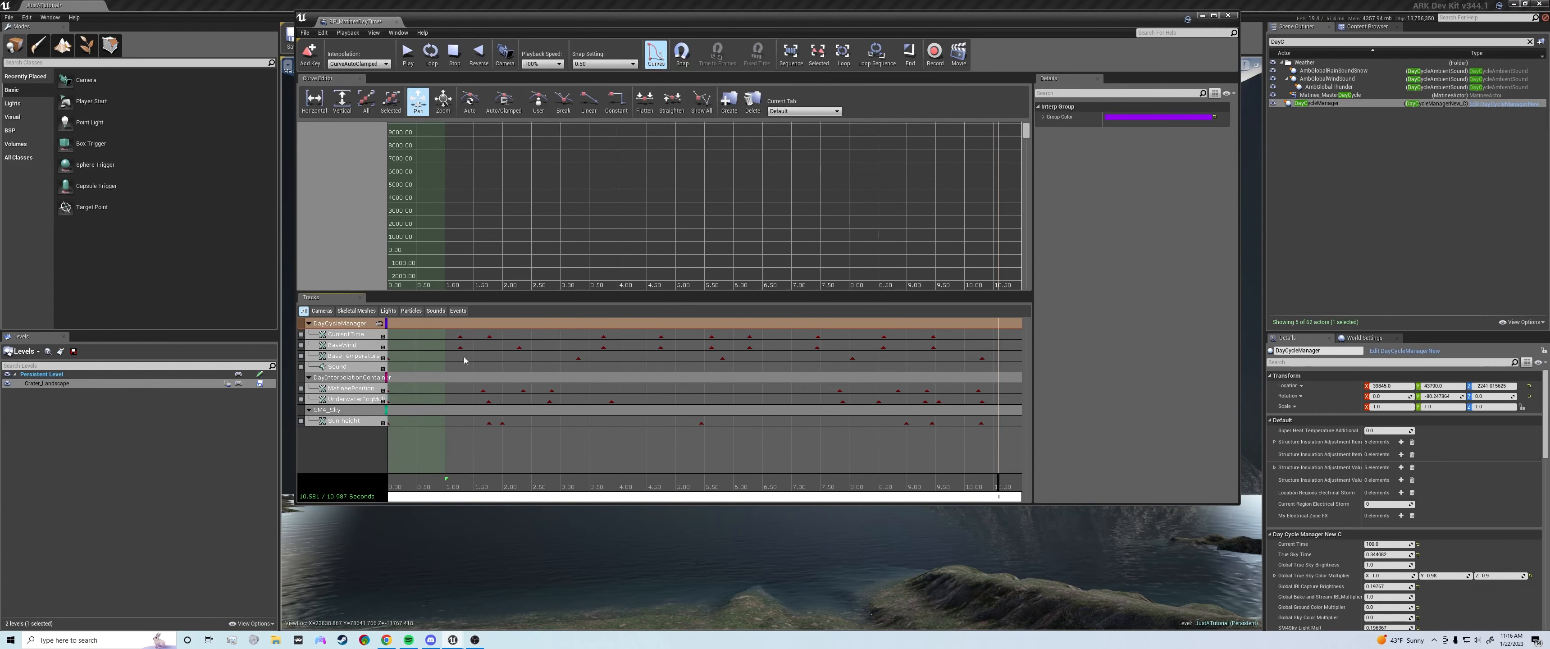
Find the MatineeValueInterpolationContainer actor in the outliner and replace the interpolation container group's actors with it
click(1286, 42)
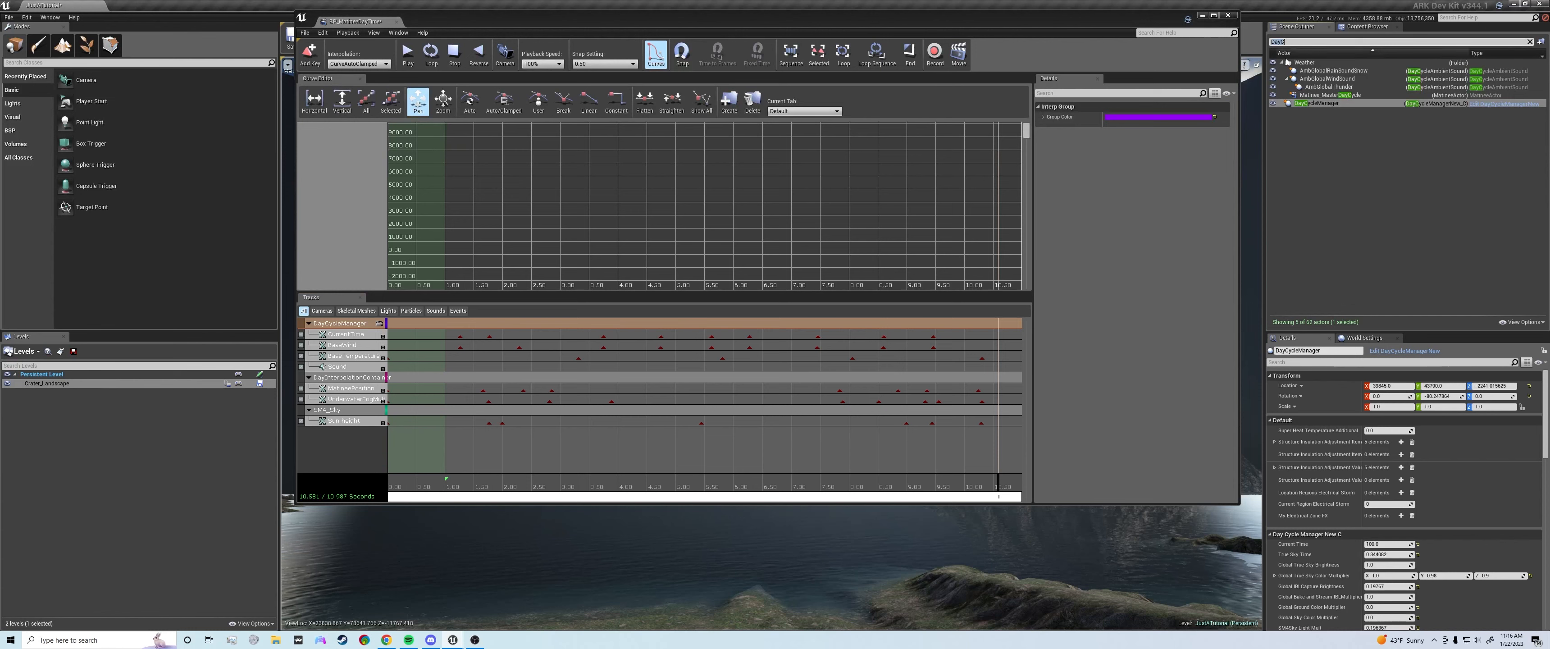
text(INter)
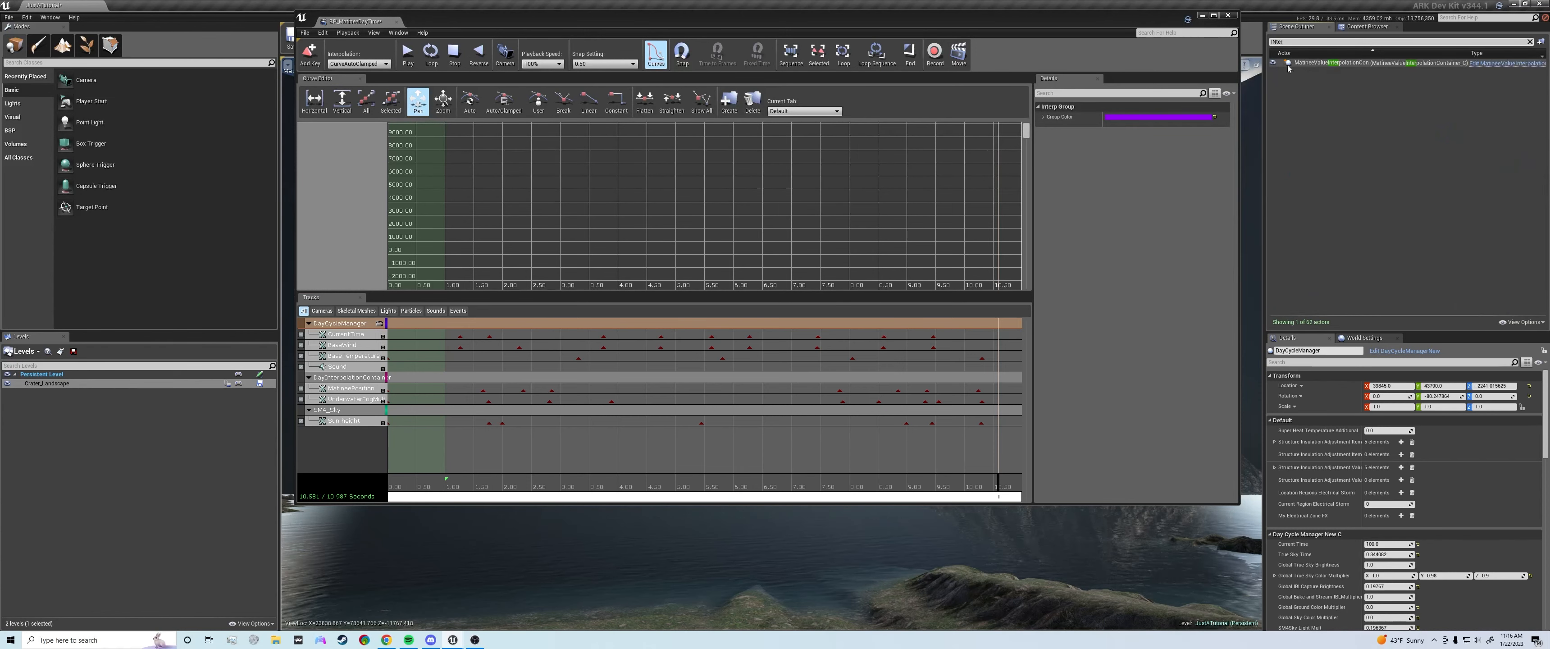
click(1289, 65)
click(1305, 65)
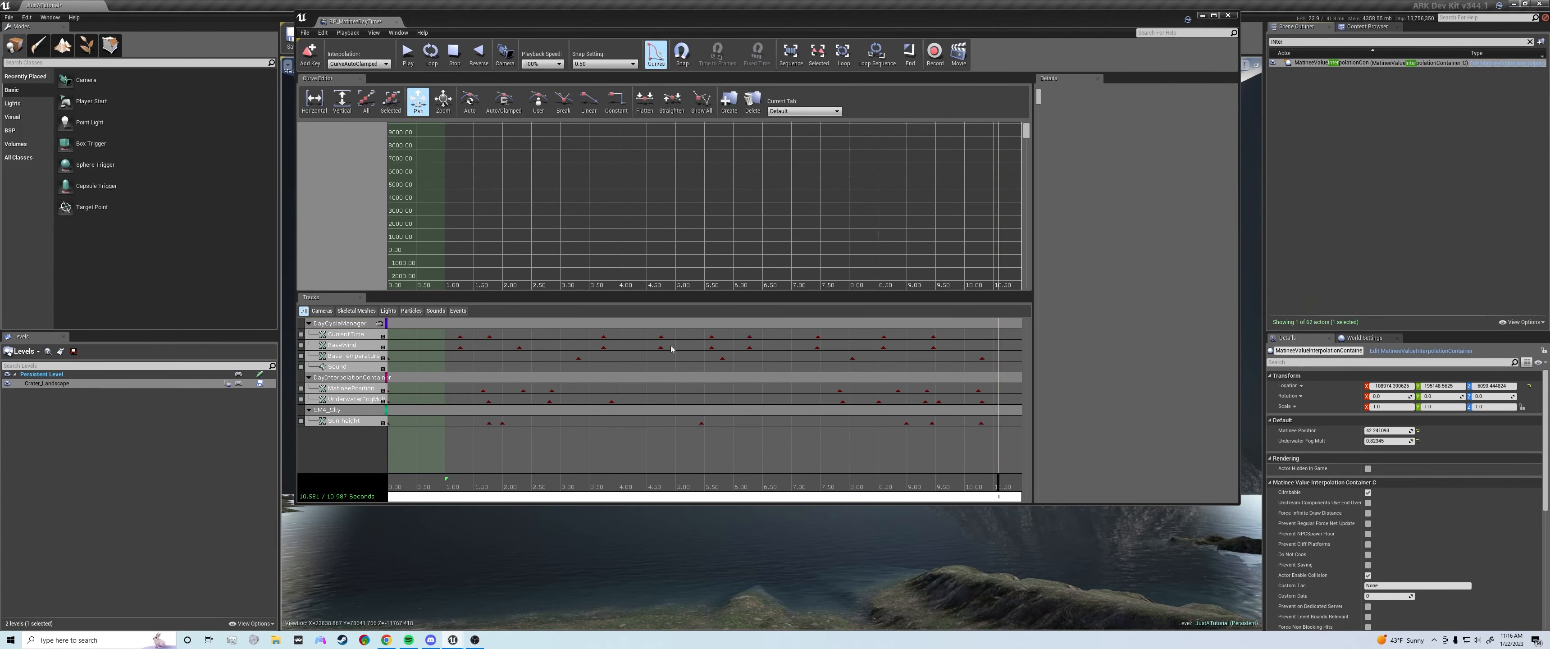
right_click(363, 379)
mouse_move(394, 387)
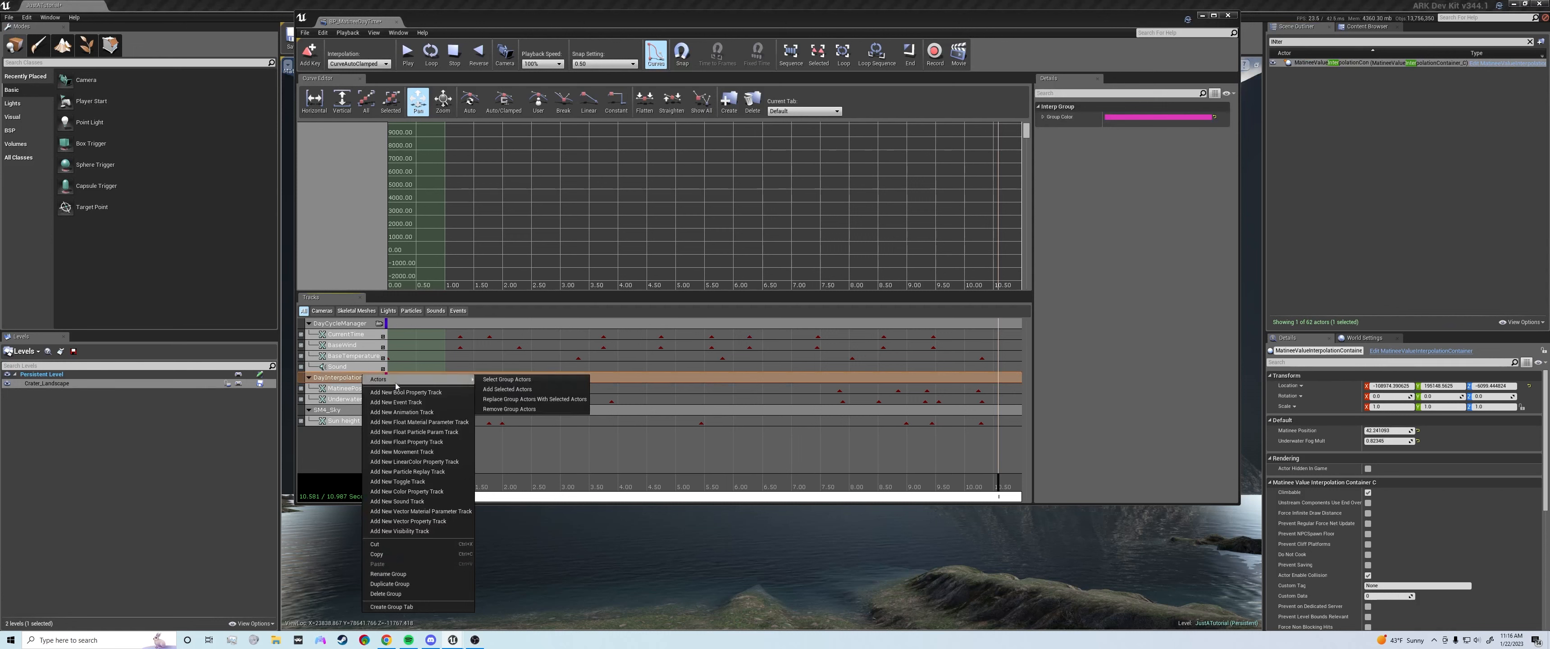
click(527, 401)
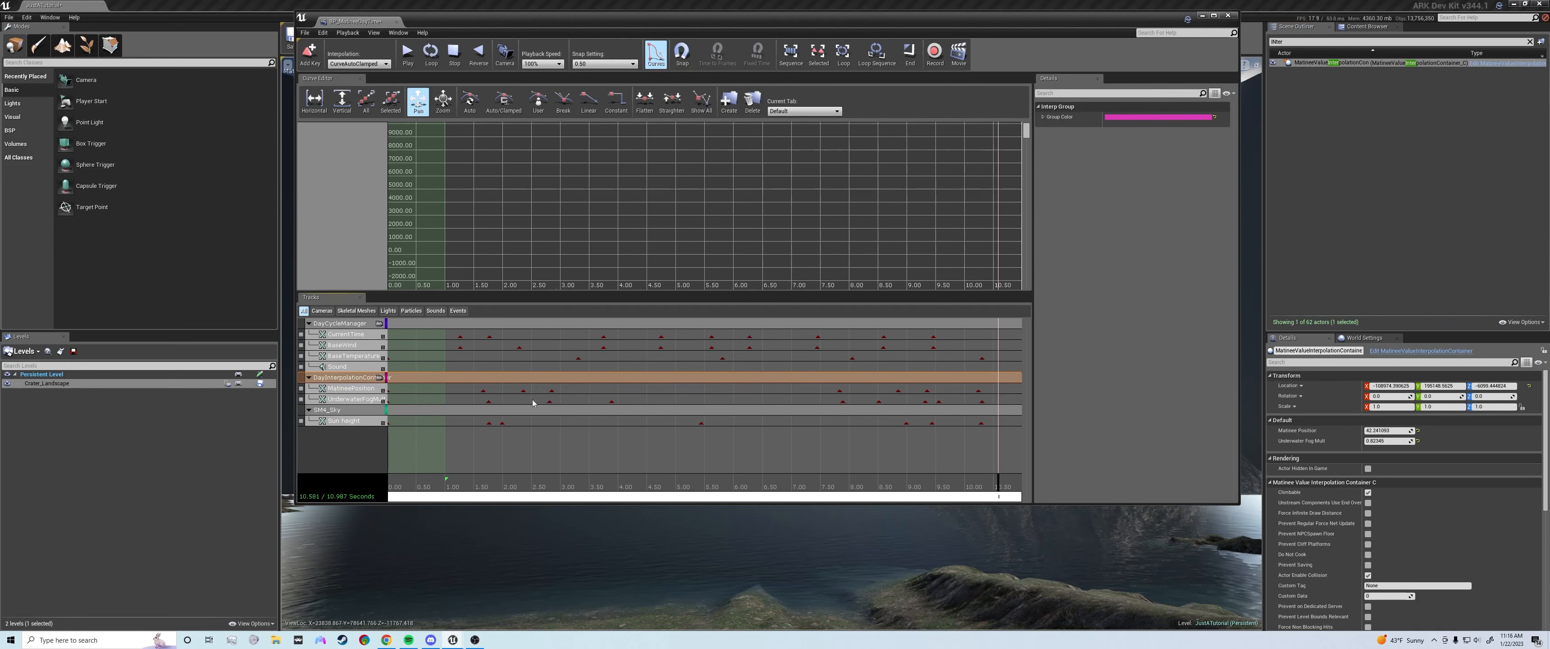
Find the BP_Sky_Sphere actor in the outliner and add it to the Matinee's sky group
click(1293, 43)
text(Sky)
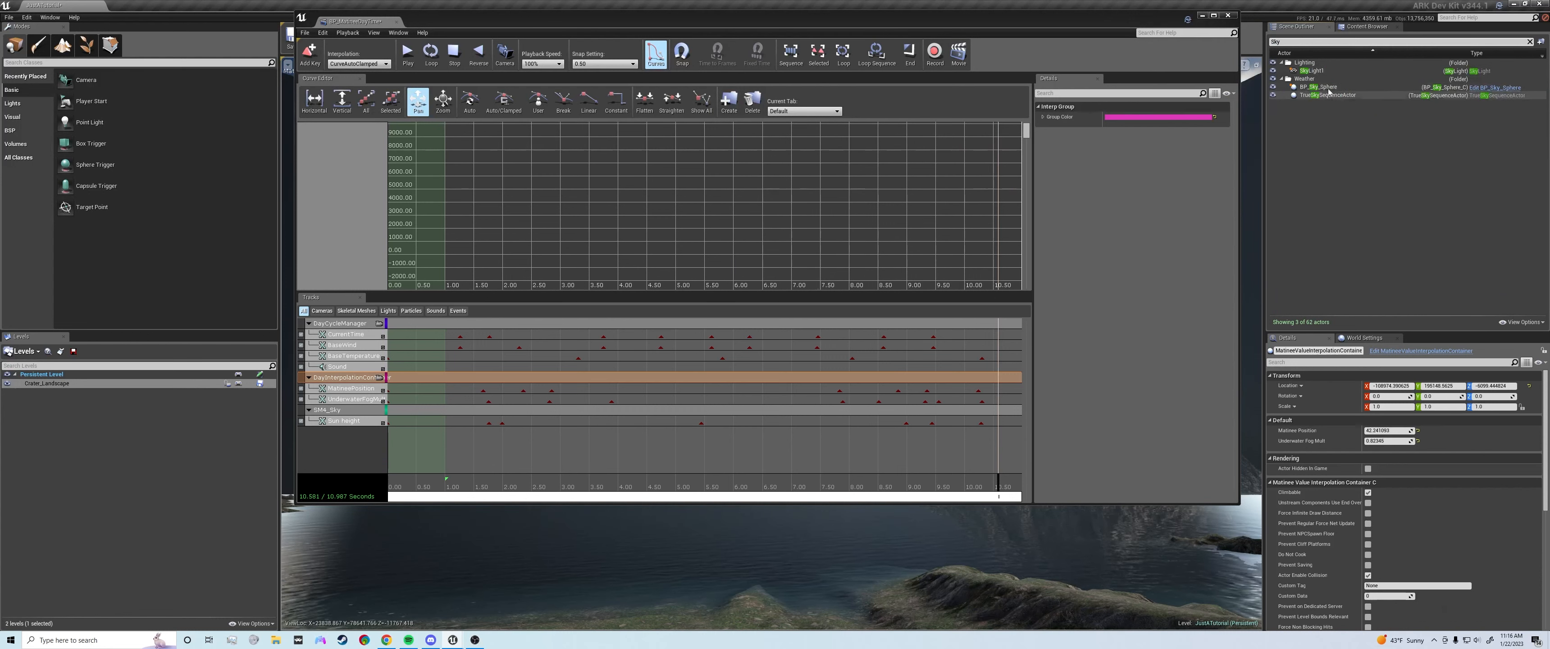
click(1328, 88)
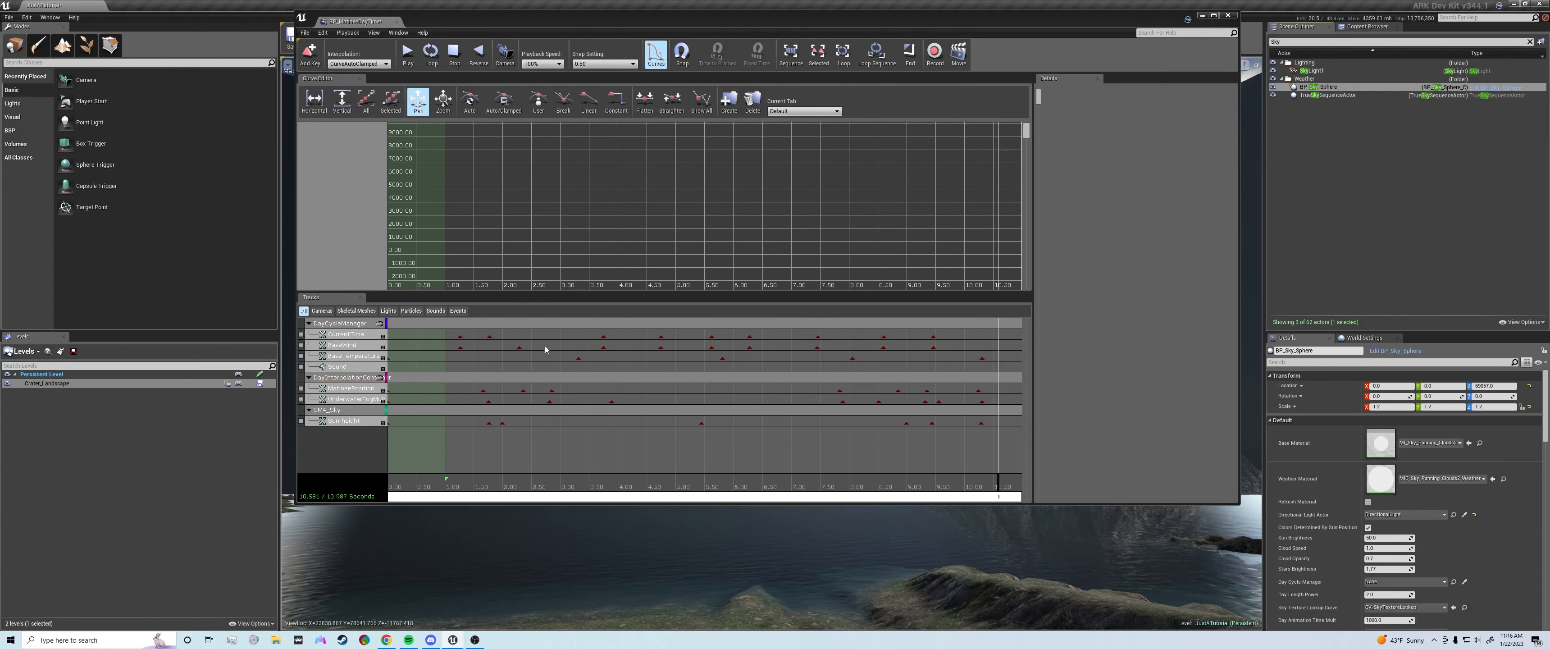
right_click(355, 410)
mouse_move(422, 179)
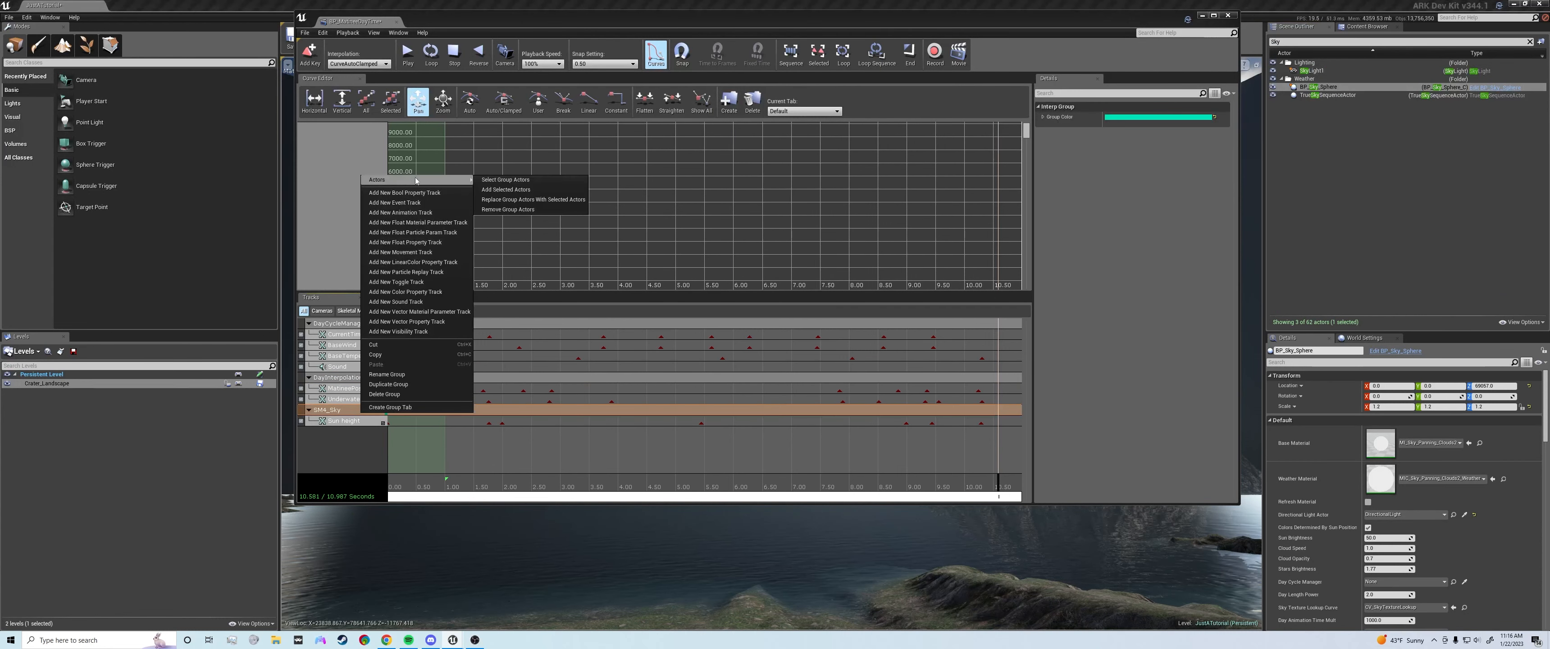
click(504, 190)
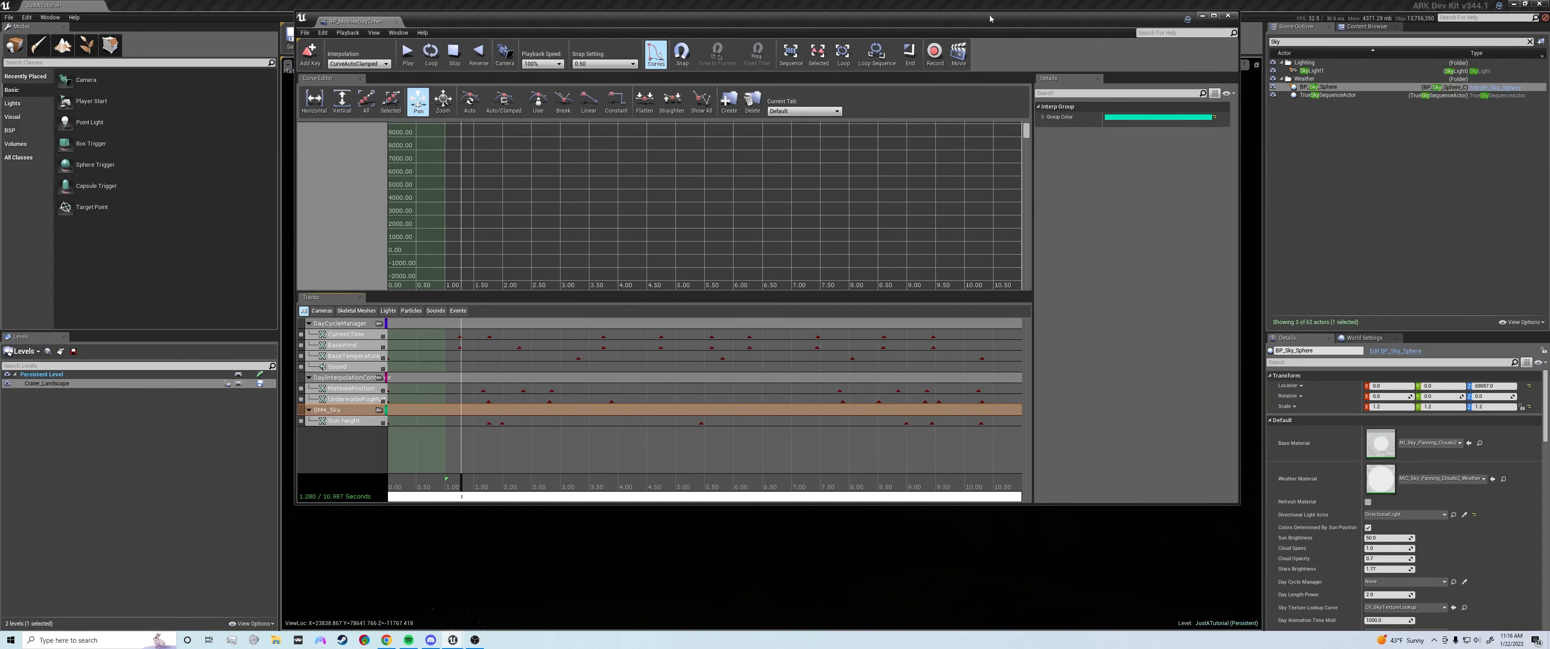
Move the Matinee window clear of the viewport, scrub the timeline to preview the day cycle and close the Matinee editor
drag(953, 25, 270, 42)
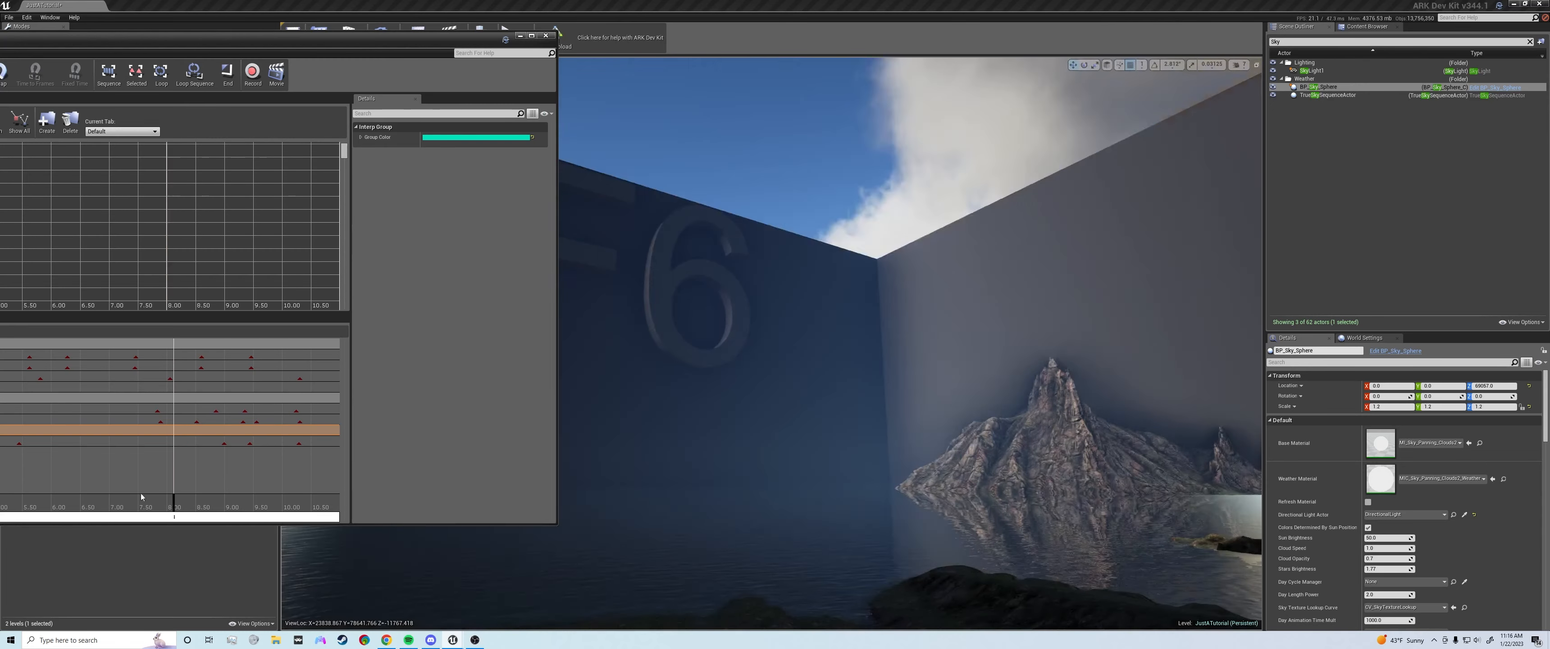
mouse_move(142, 497)
mouse_down()
mouse_move(86, 489)
mouse_move(130, 500)
mouse_up()
click(545, 36)
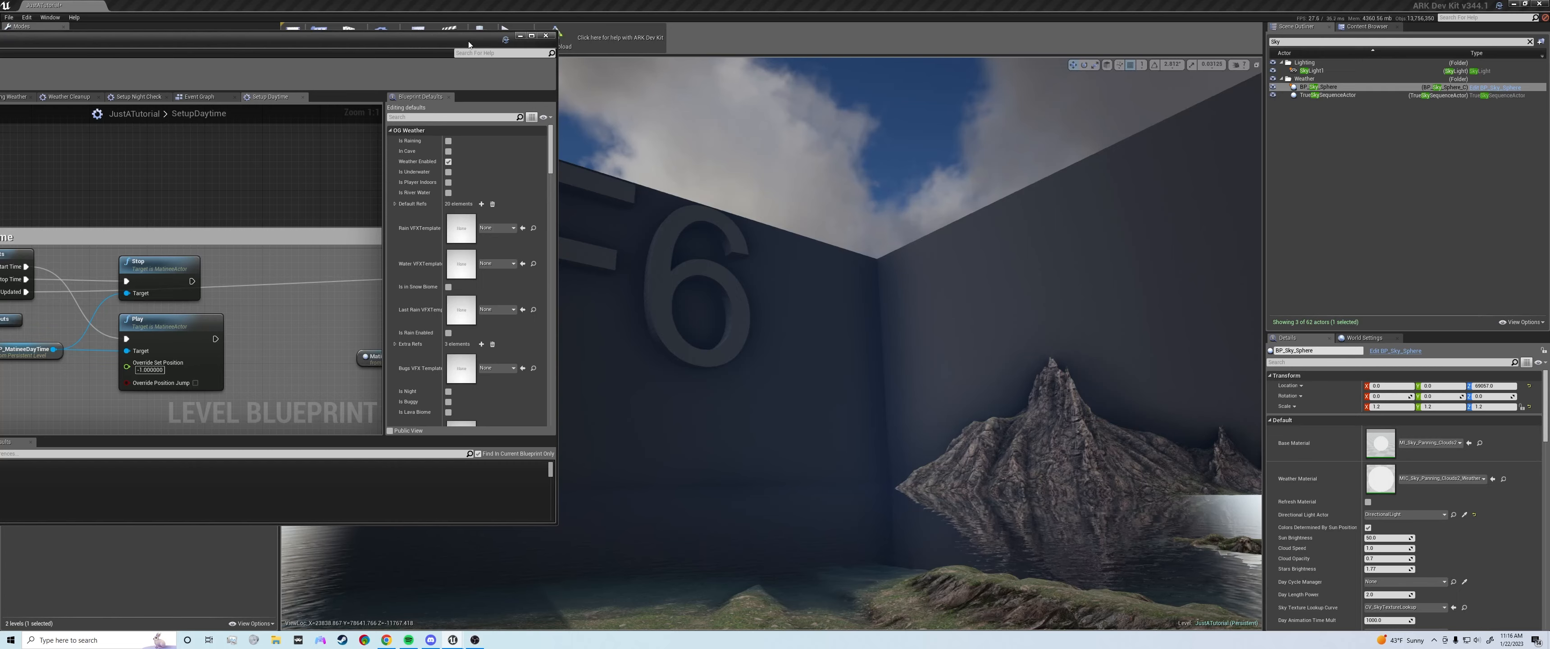
Delete the OnMatineeUpdated (MatineeValueInterpolationContainer) event from the Level Blueprint's EventGraph
drag(469, 44, 889, 69)
click(619, 121)
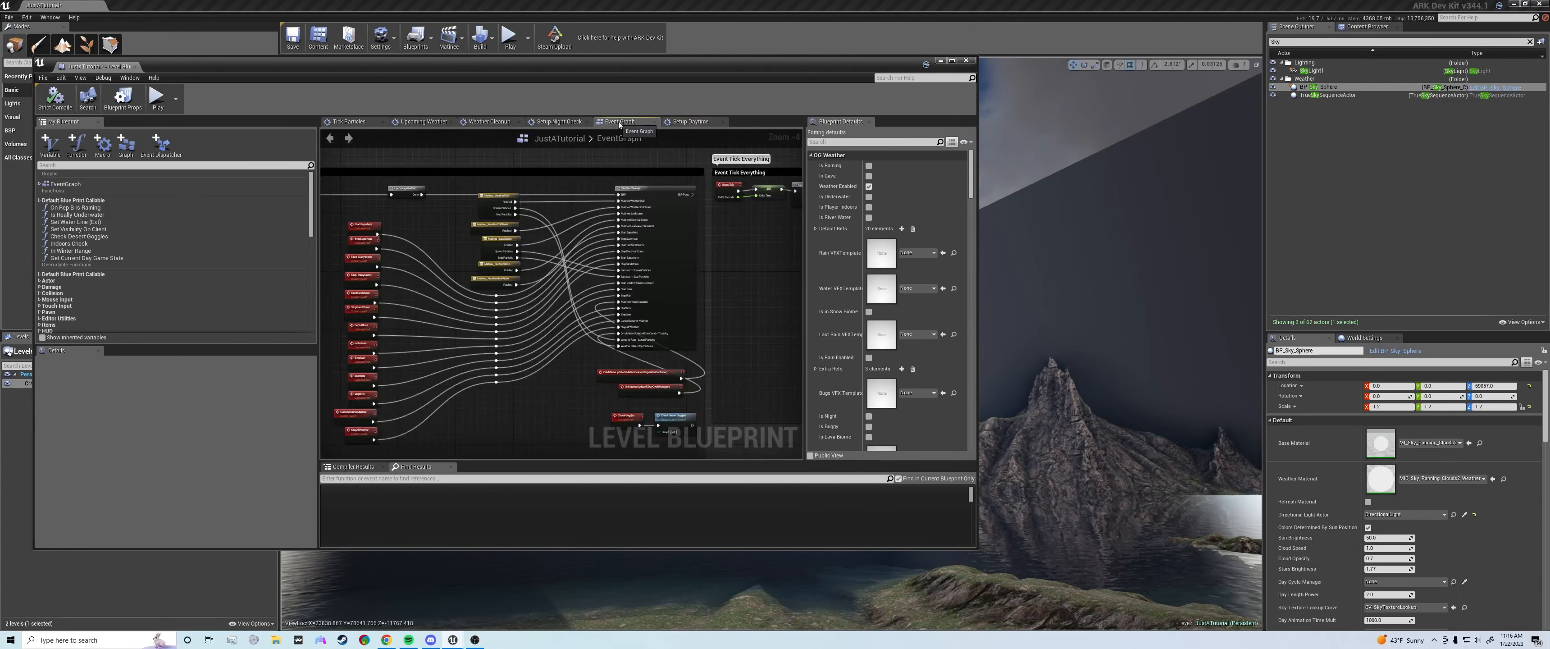
scroll(679, 413, up, 4)
click(623, 334)
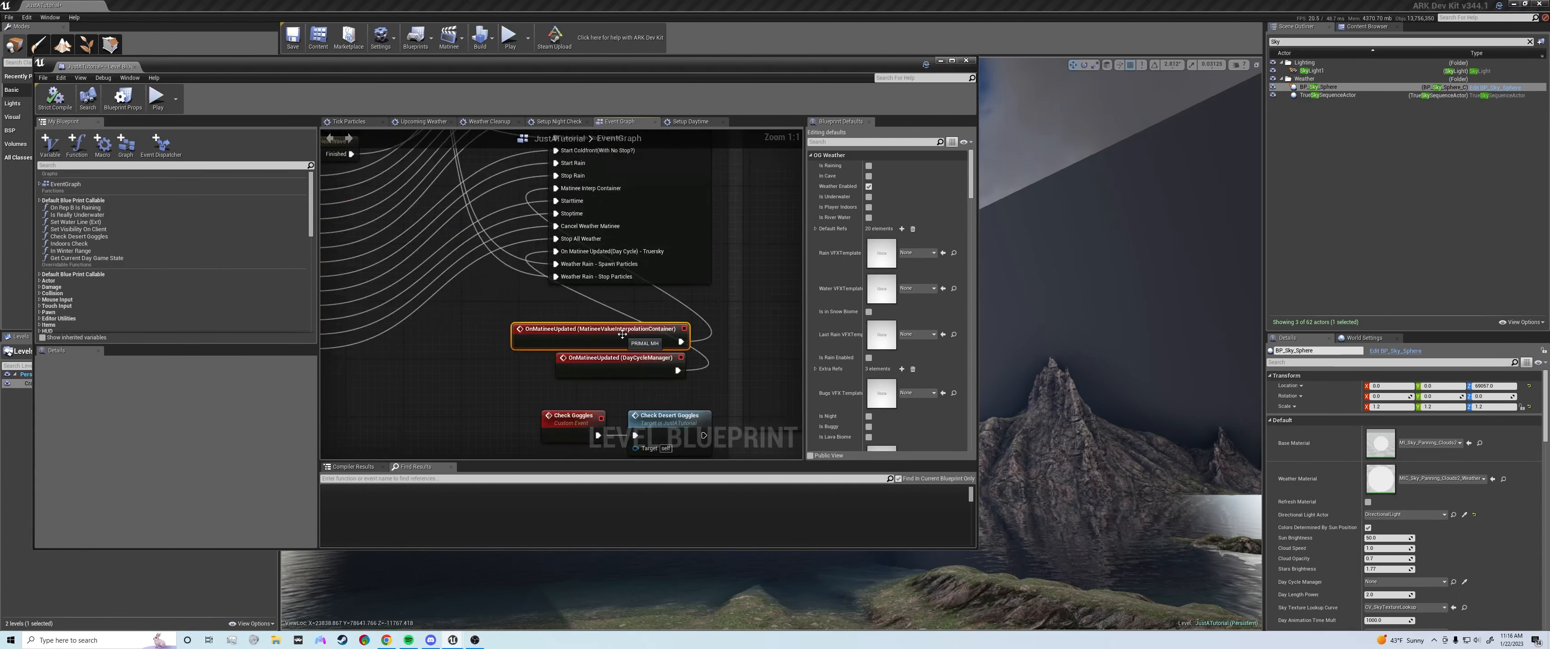
key(Delete)
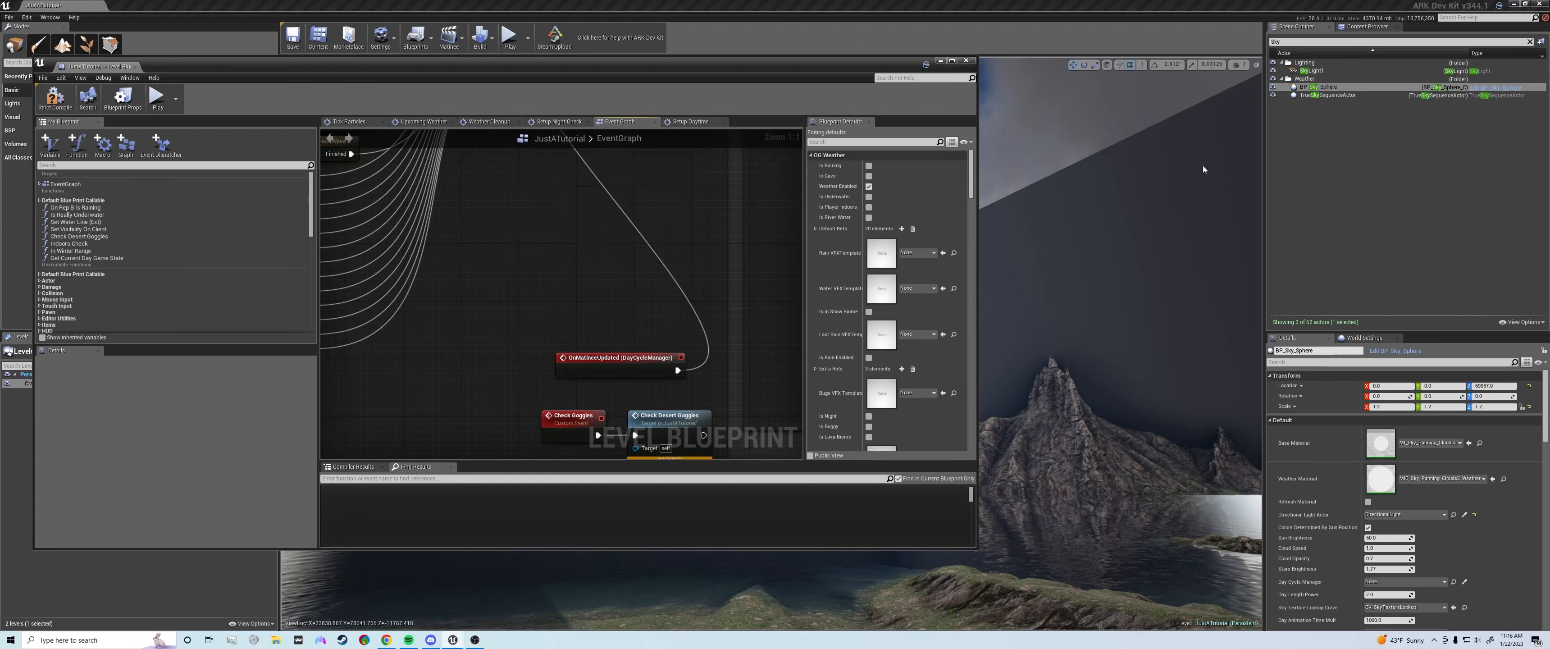
Undo the last event deletion and delete the OnMatineeUpdated (DayCycleManager) event from the EventGraph instead
click(1344, 43)
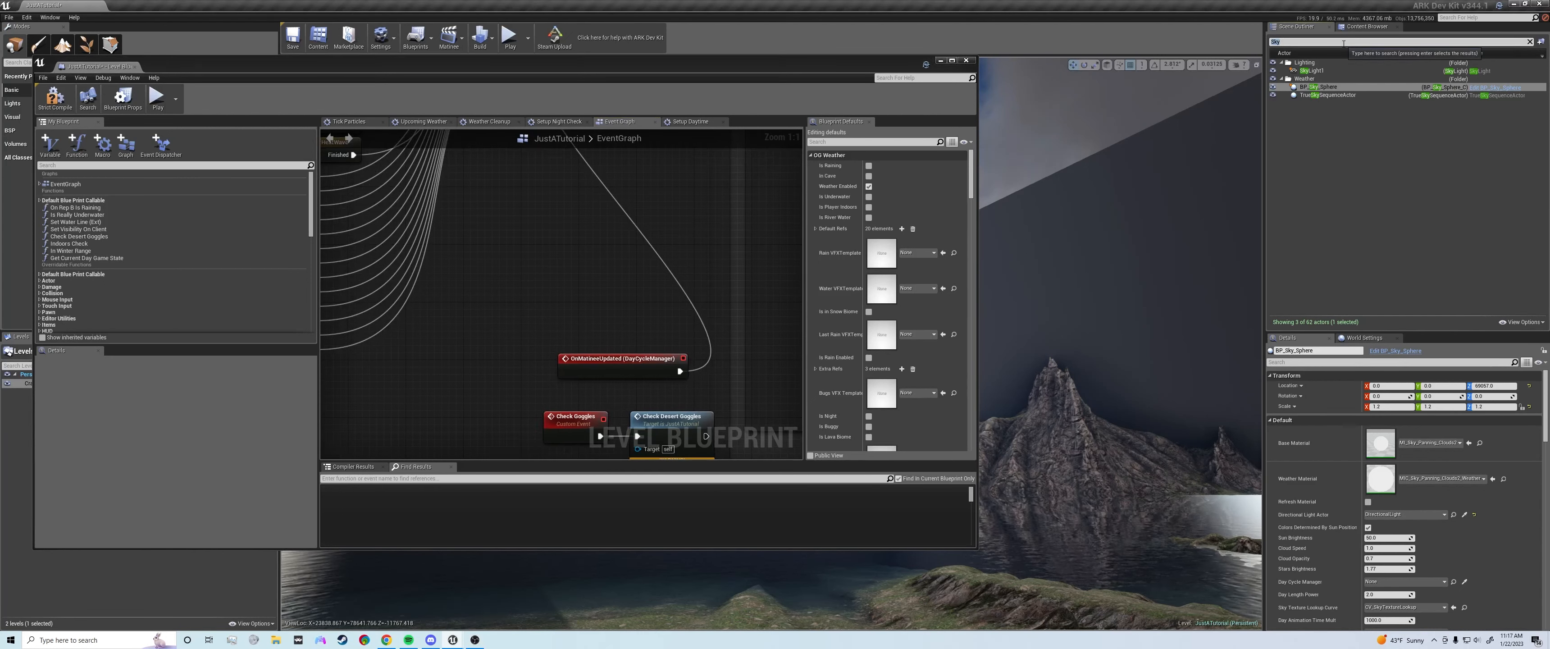
right_drag(699, 295, 695, 286)
key(ctrl+z)
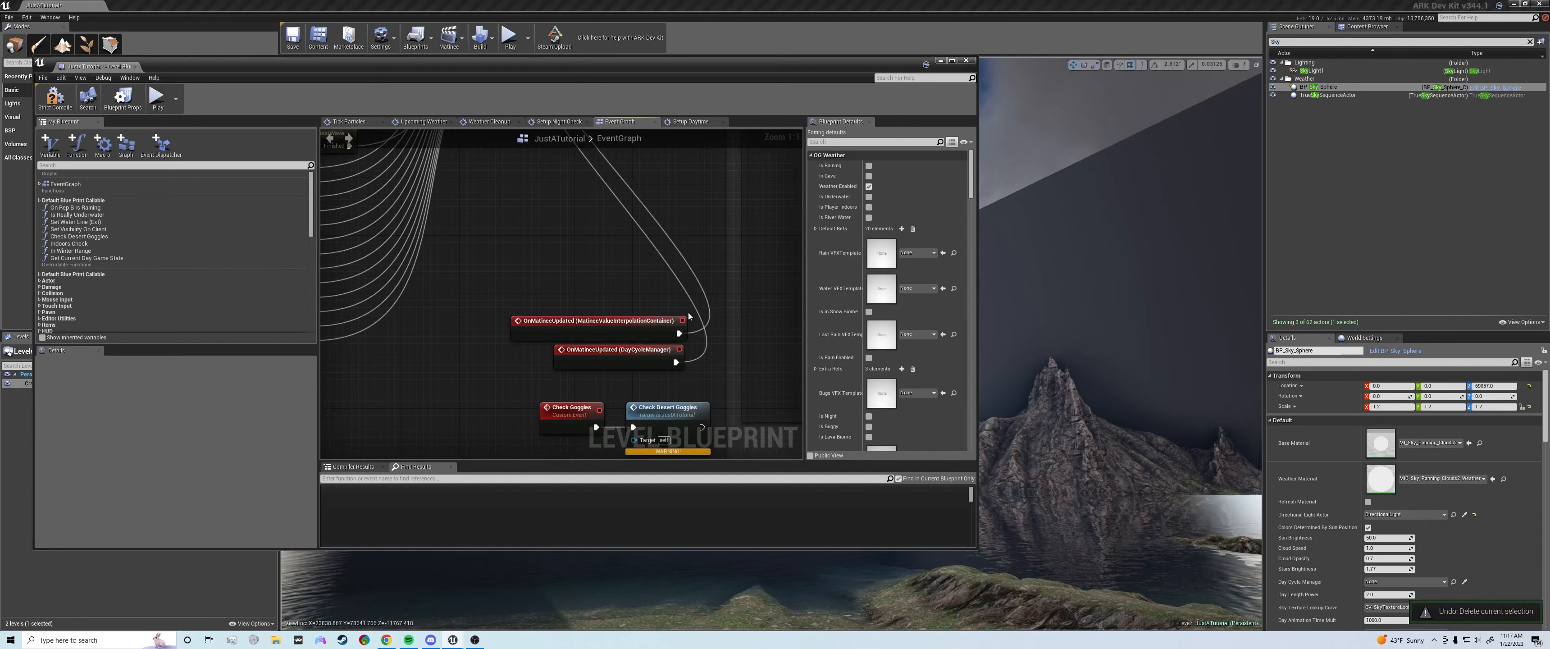
click(637, 353)
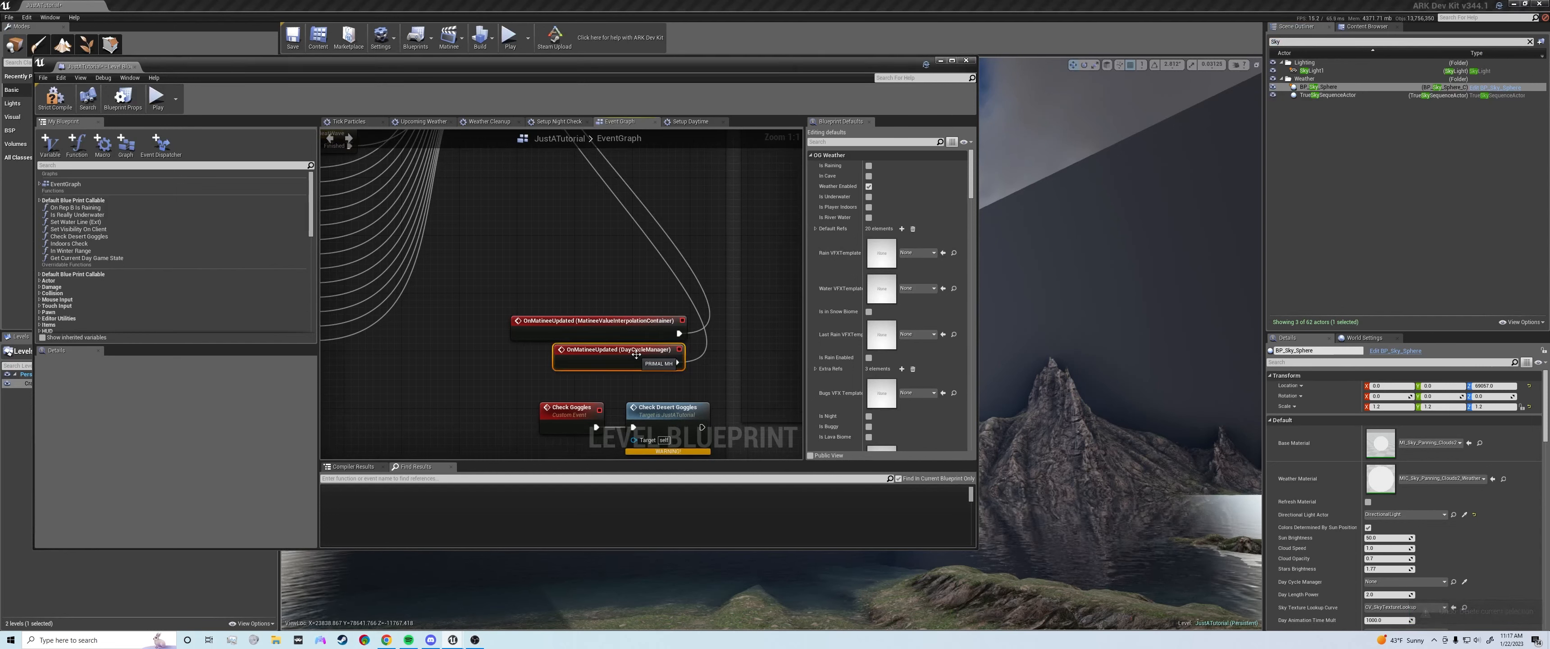
key(Delete)
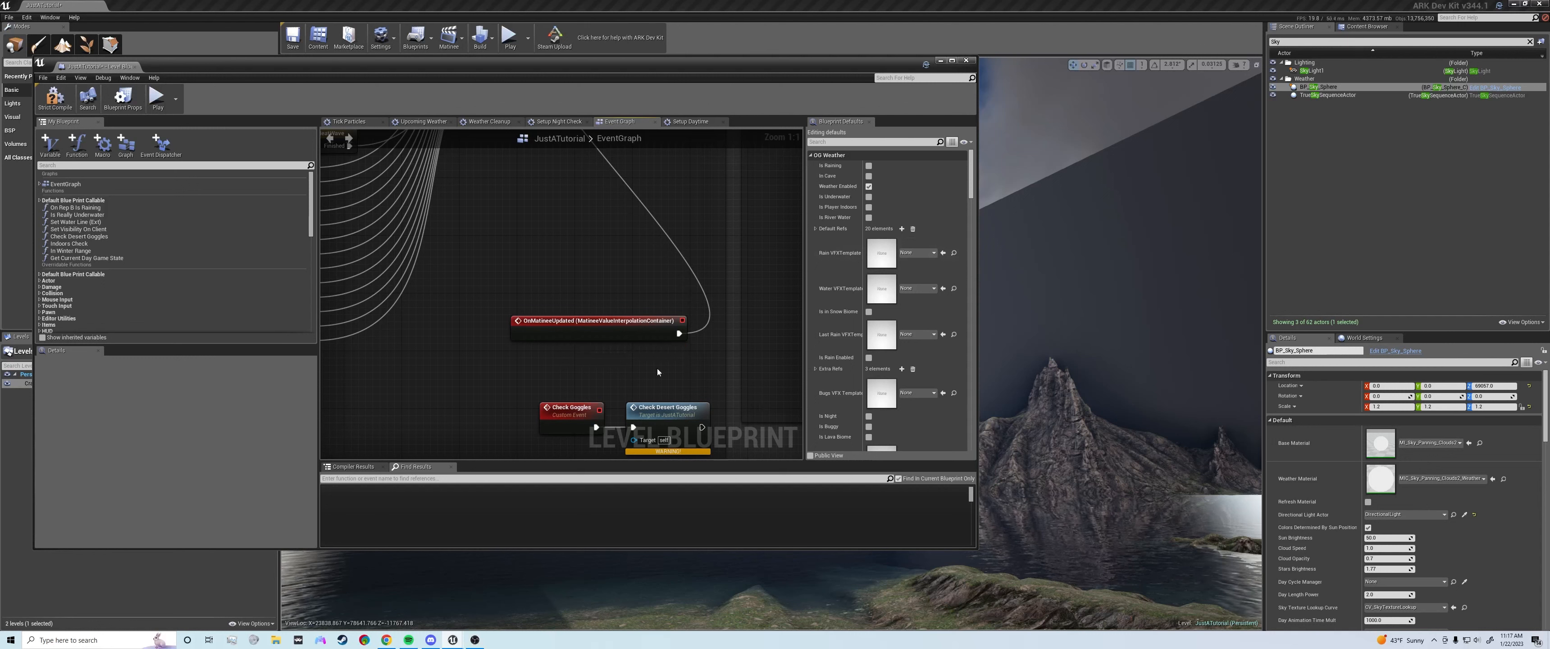
Find the DayCycleManager actor in the outliner and add an OnMatineeUpdated event for it to the Level Blueprint
double_click(1312, 42)
text(Day)
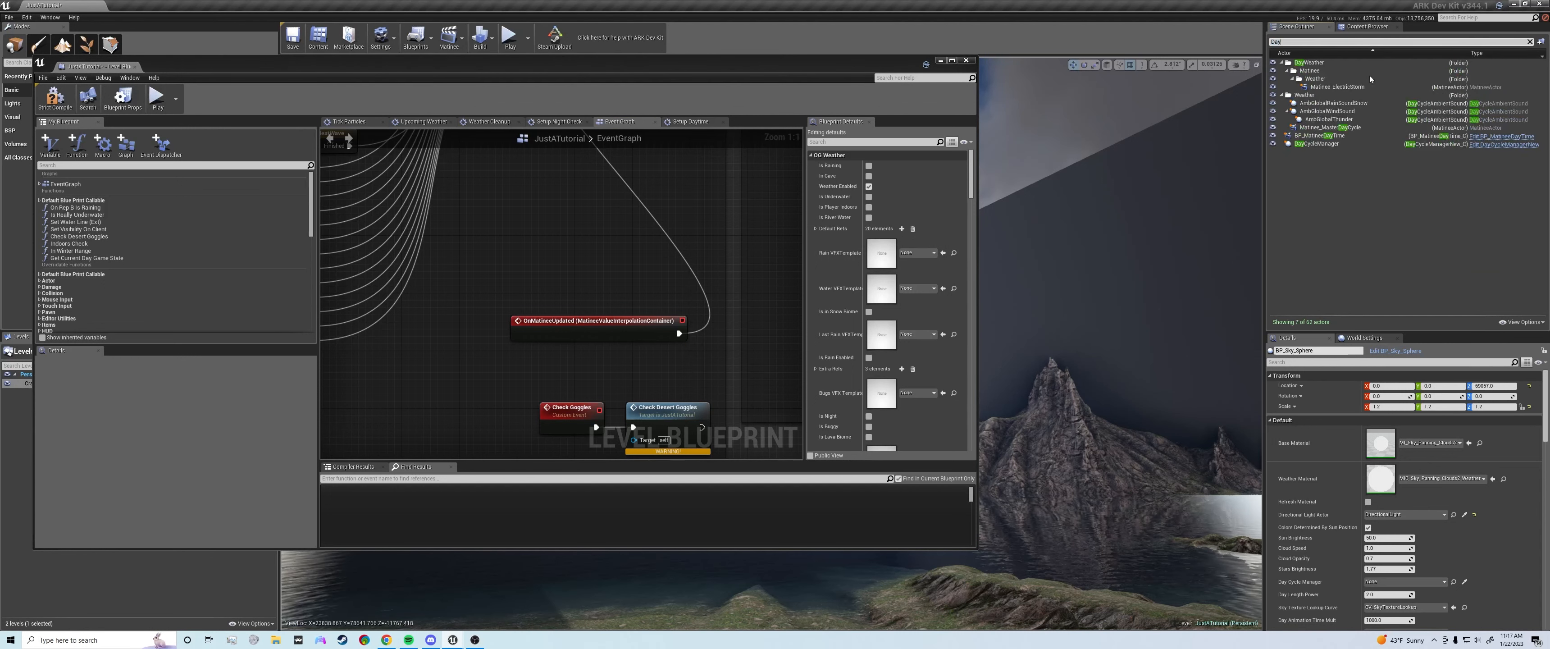
text(C)
click(1324, 105)
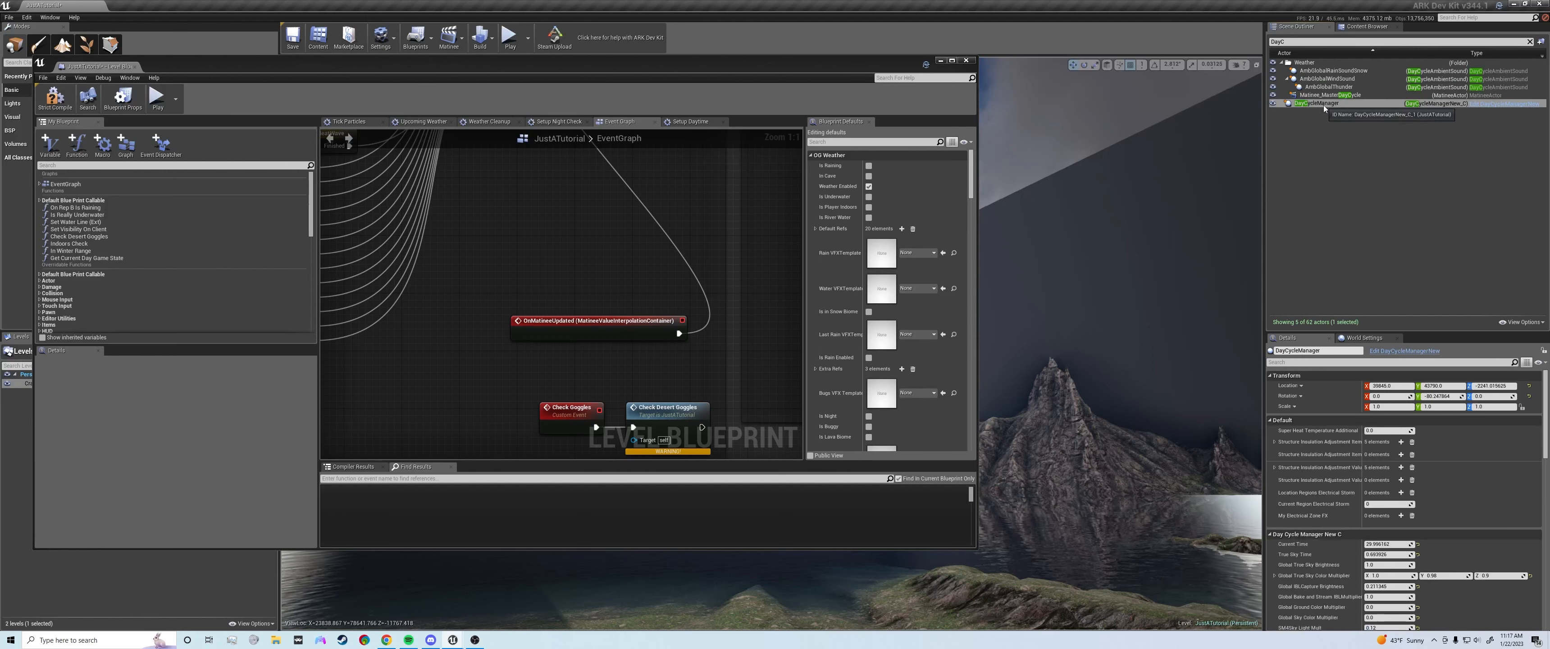
right_click(1324, 105)
mouse_move(1378, 282)
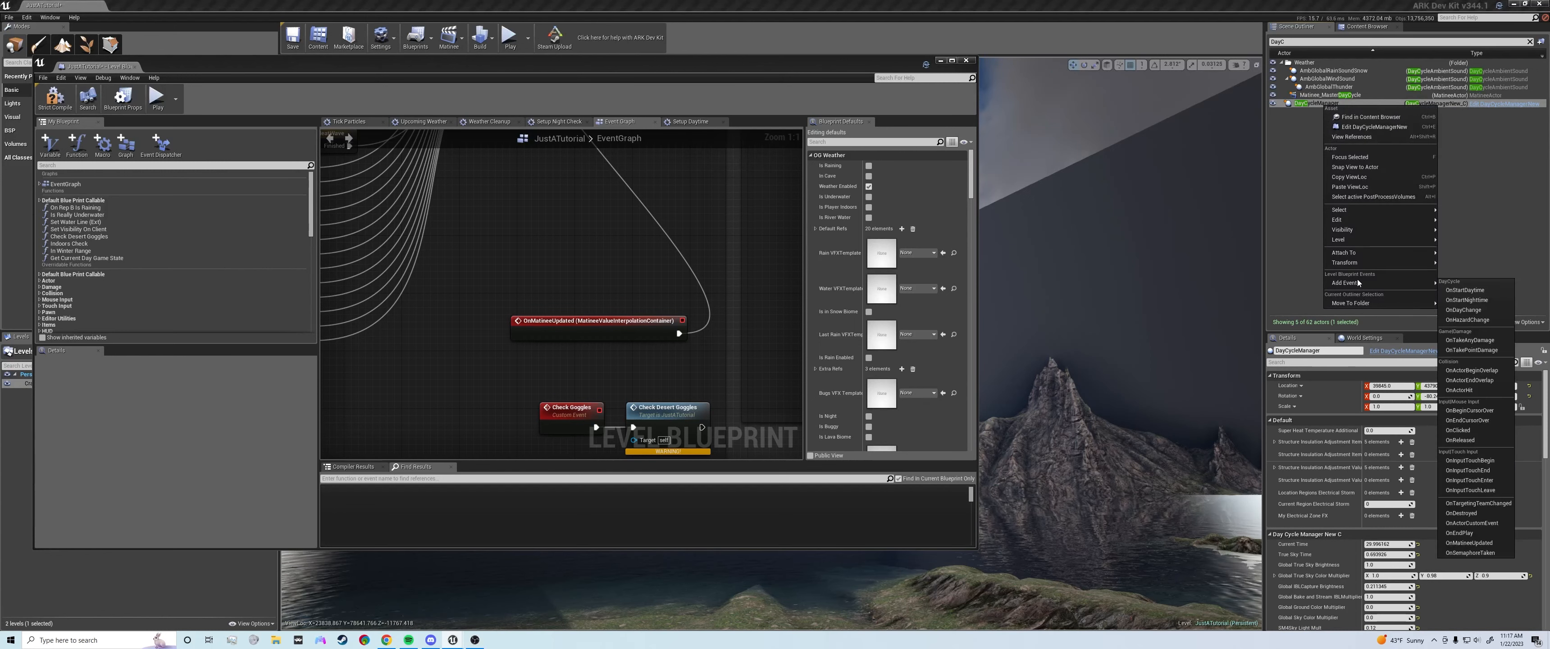
click(1468, 543)
Connect the new DayCycleManager event to Weather Cleanup's On Matinee Updated (Day Cycle) input and place it below the interpolation container event
scroll(542, 347, down, 8)
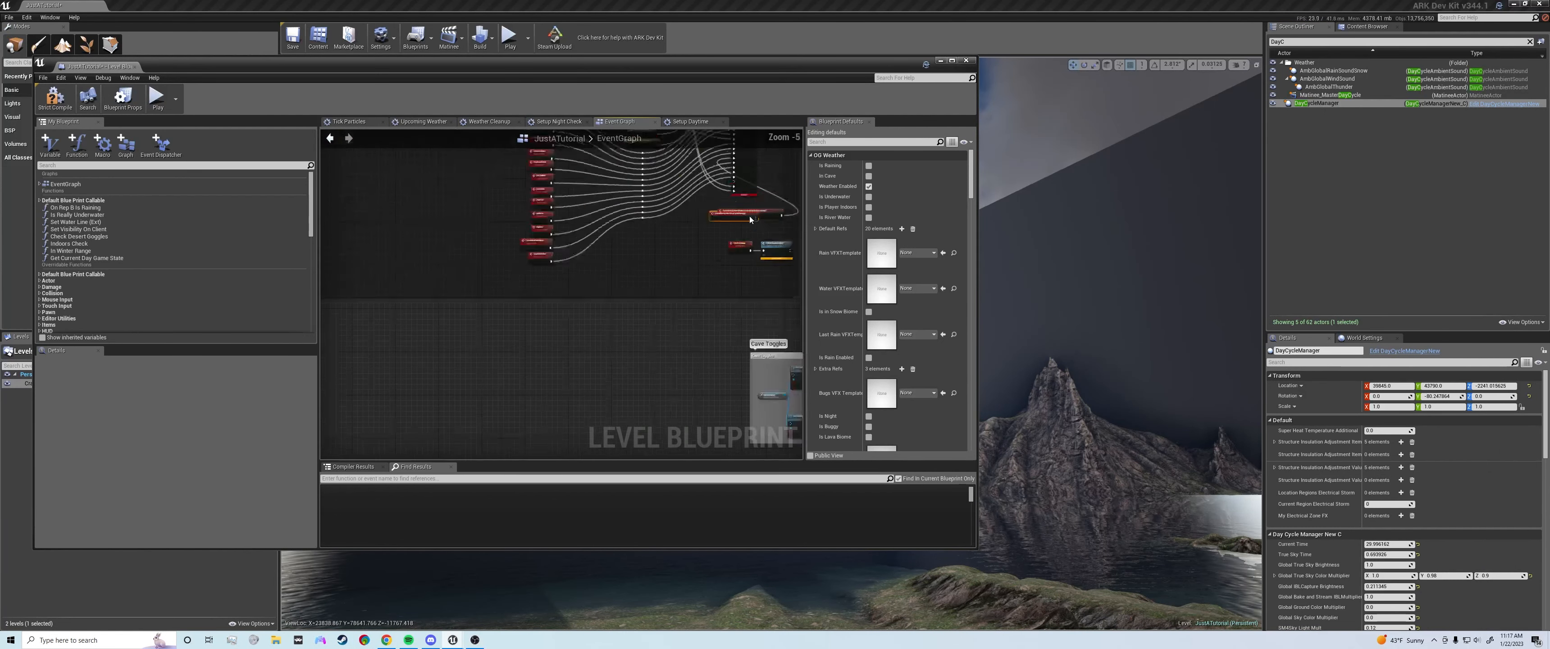
drag(754, 225, 641, 170)
scroll(616, 275, down, 2)
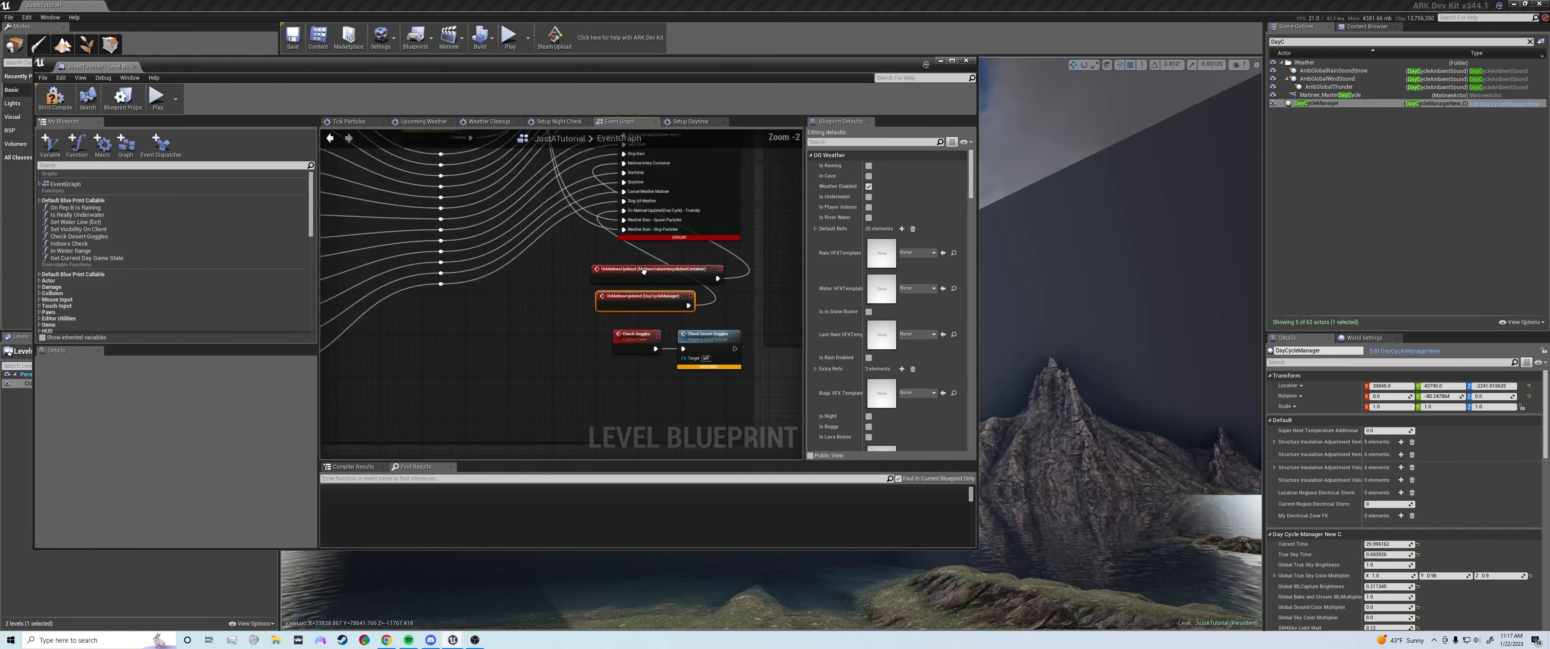
Delete the Matinee_WeatherHeatWave controller node from the EventGraph
right_drag(483, 178, 654, 307)
scroll(655, 308, up, 2)
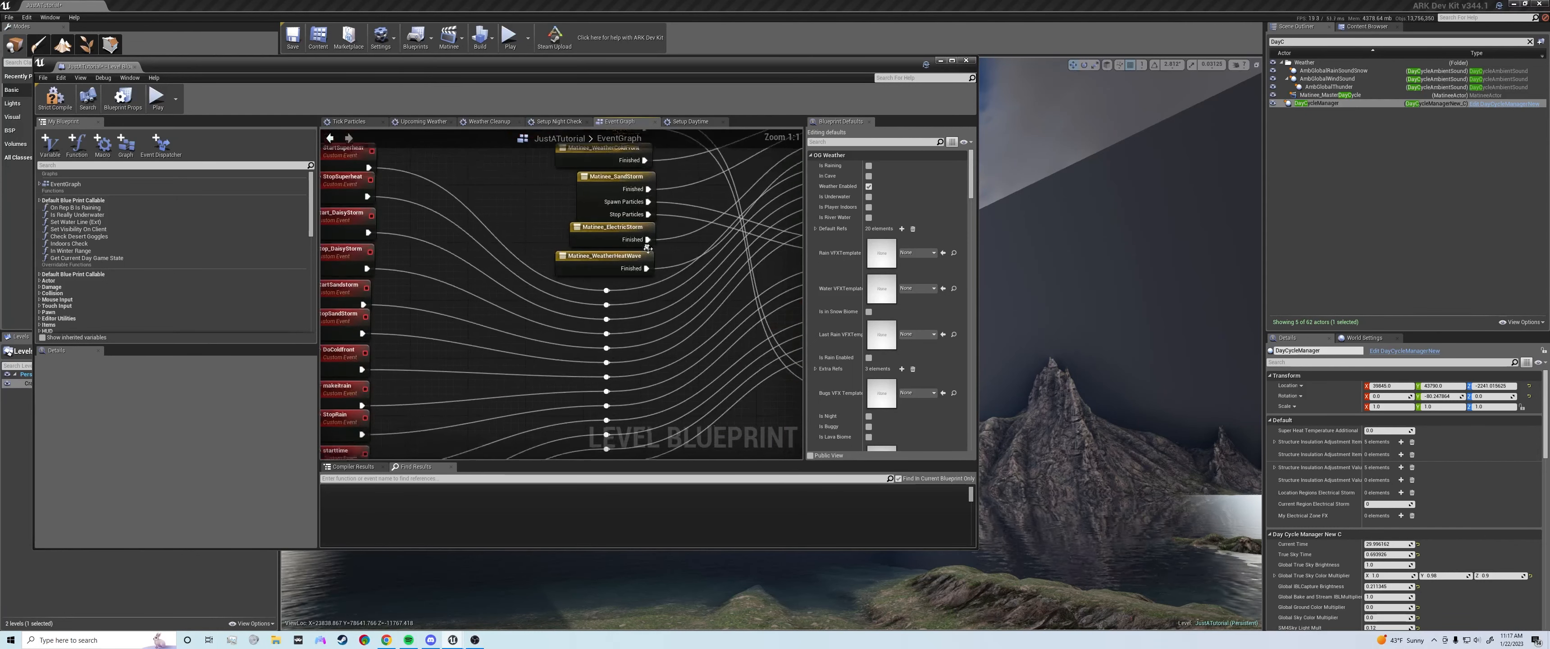
click(593, 264)
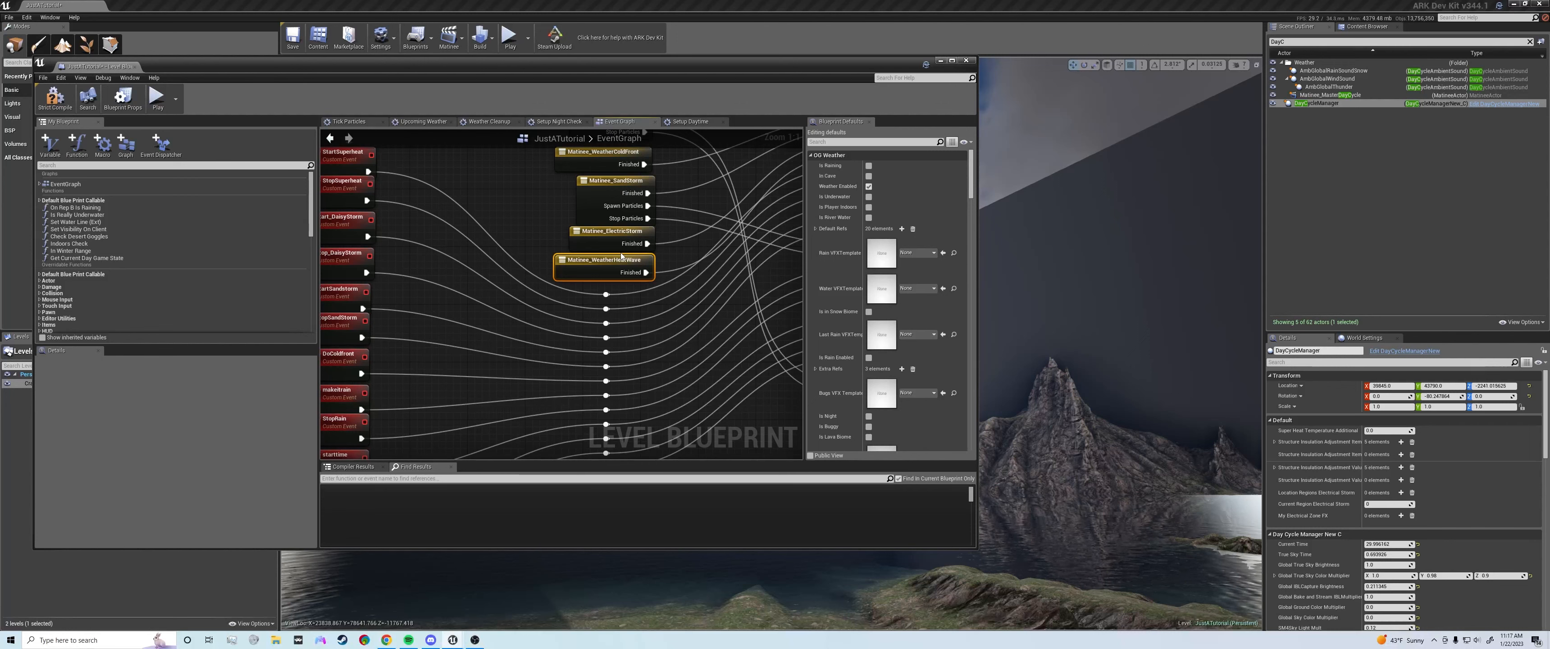
scroll(622, 257, down, 1)
right_drag(622, 256, 524, 318)
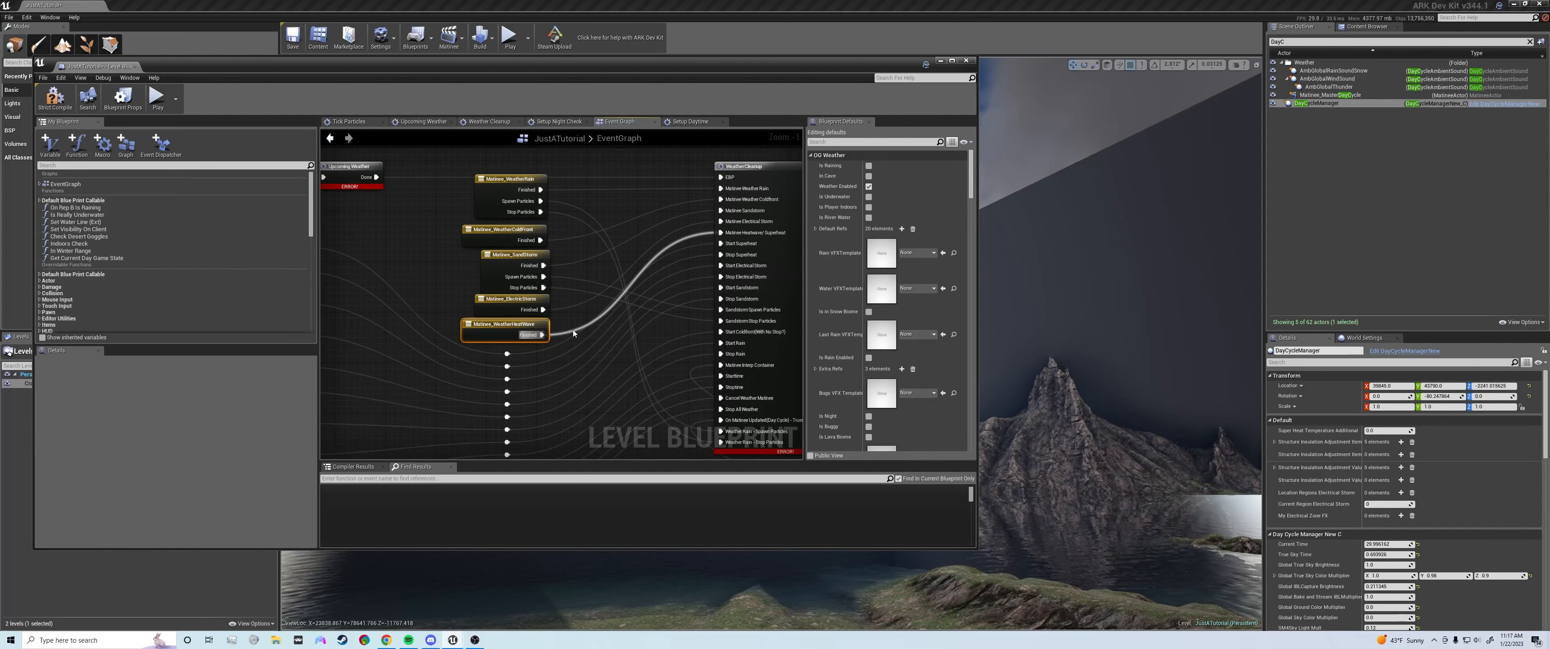
key(Delete)
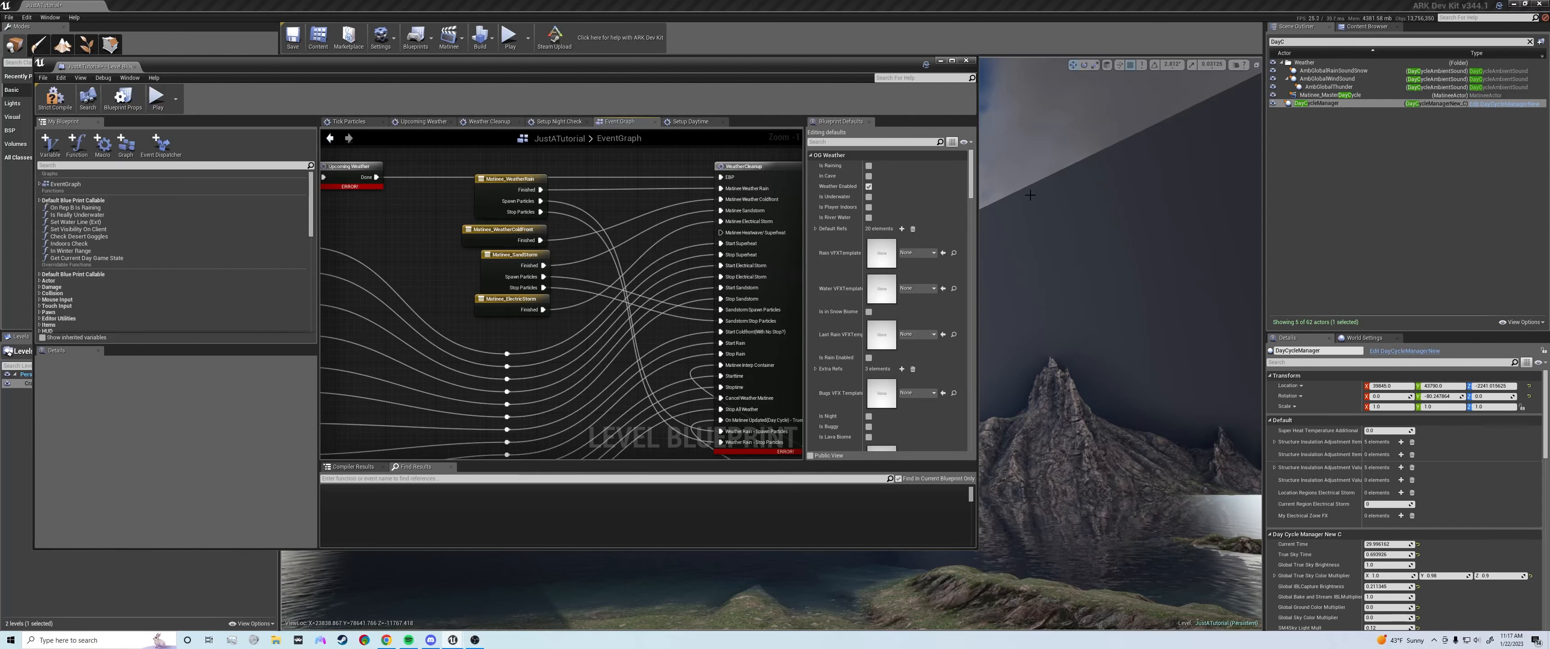
Filter the outliner for "Matinee" and select the Matinee_WeatherHeatWave actor
click(1305, 43)
double_click(1305, 43)
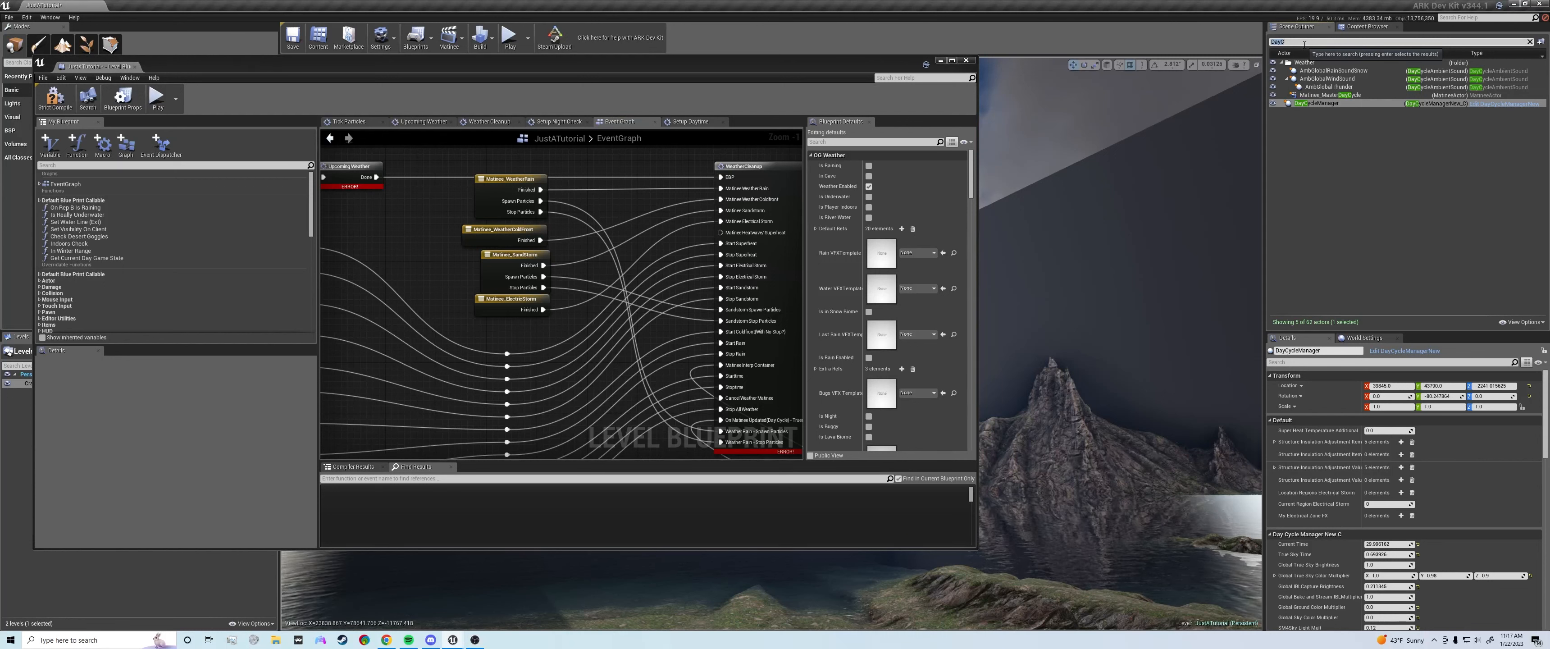
text(M)
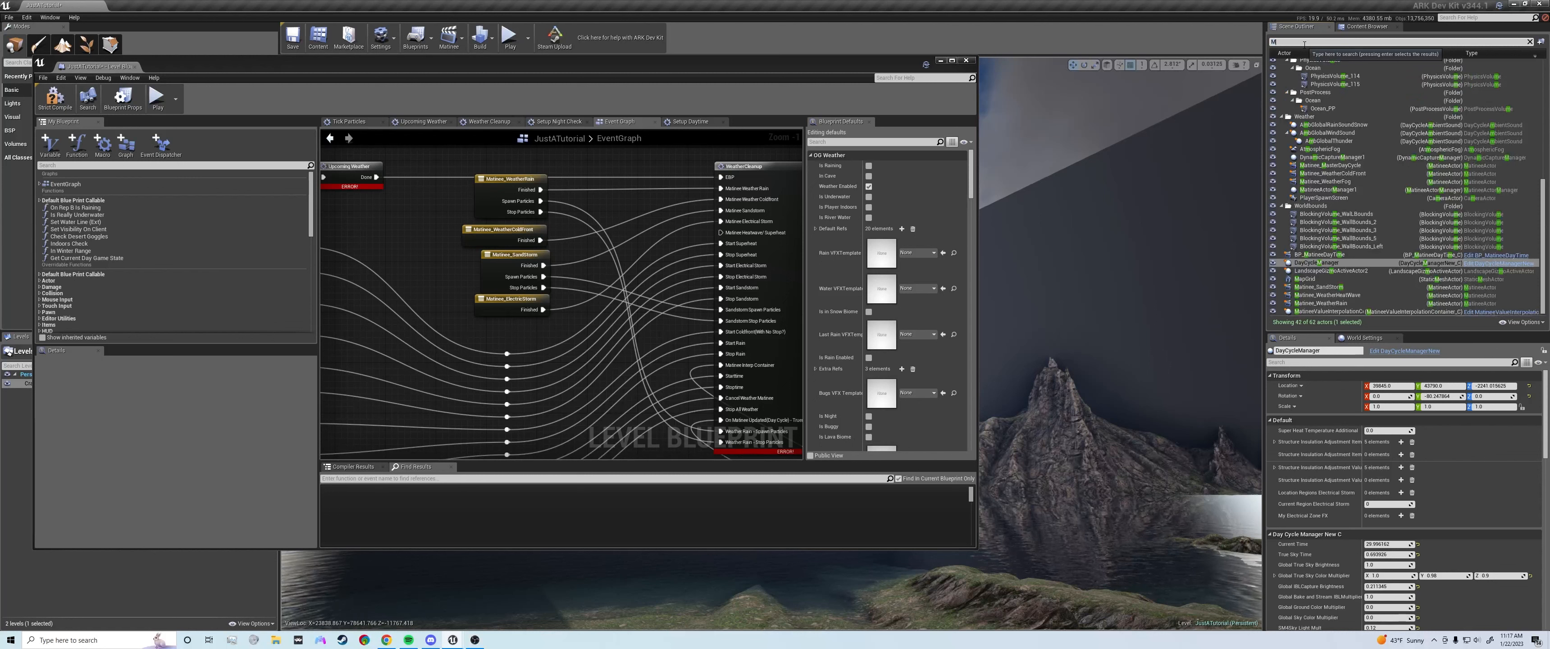
text(atinee)
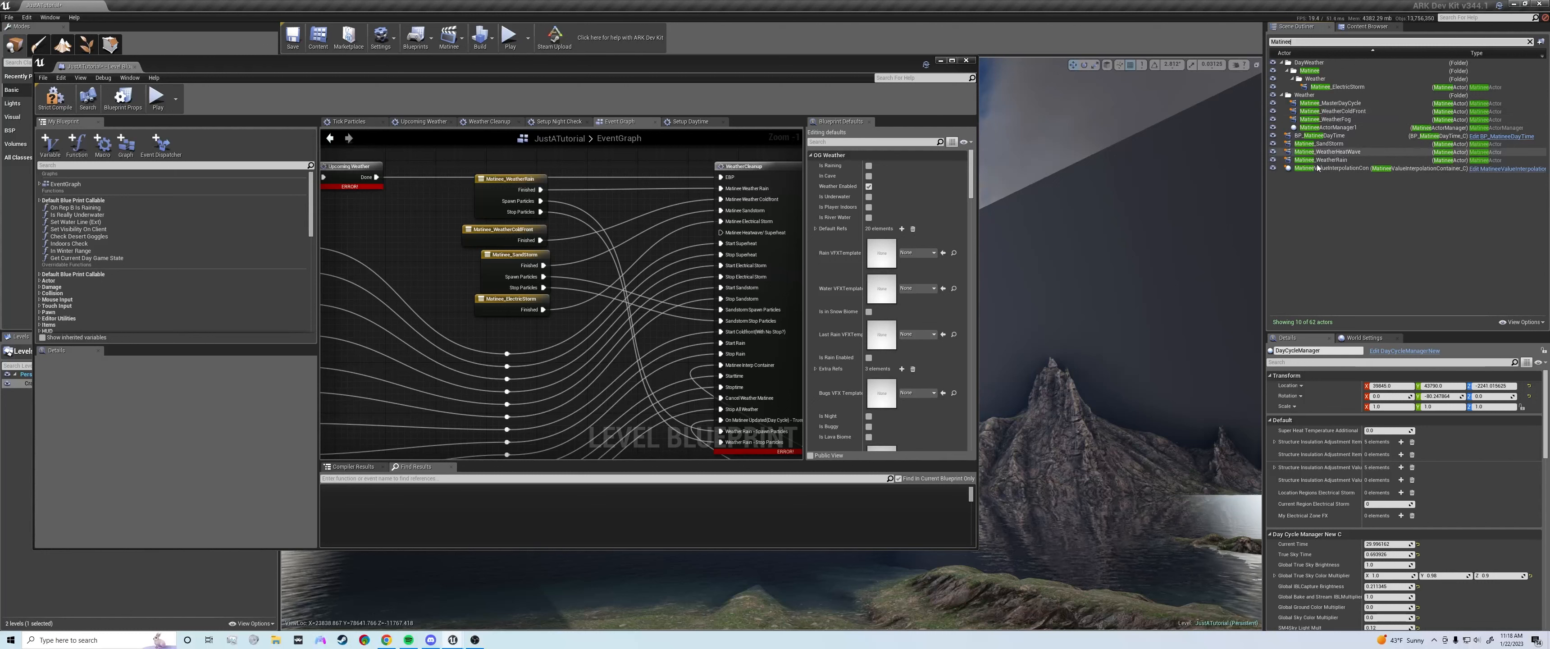
click(1337, 151)
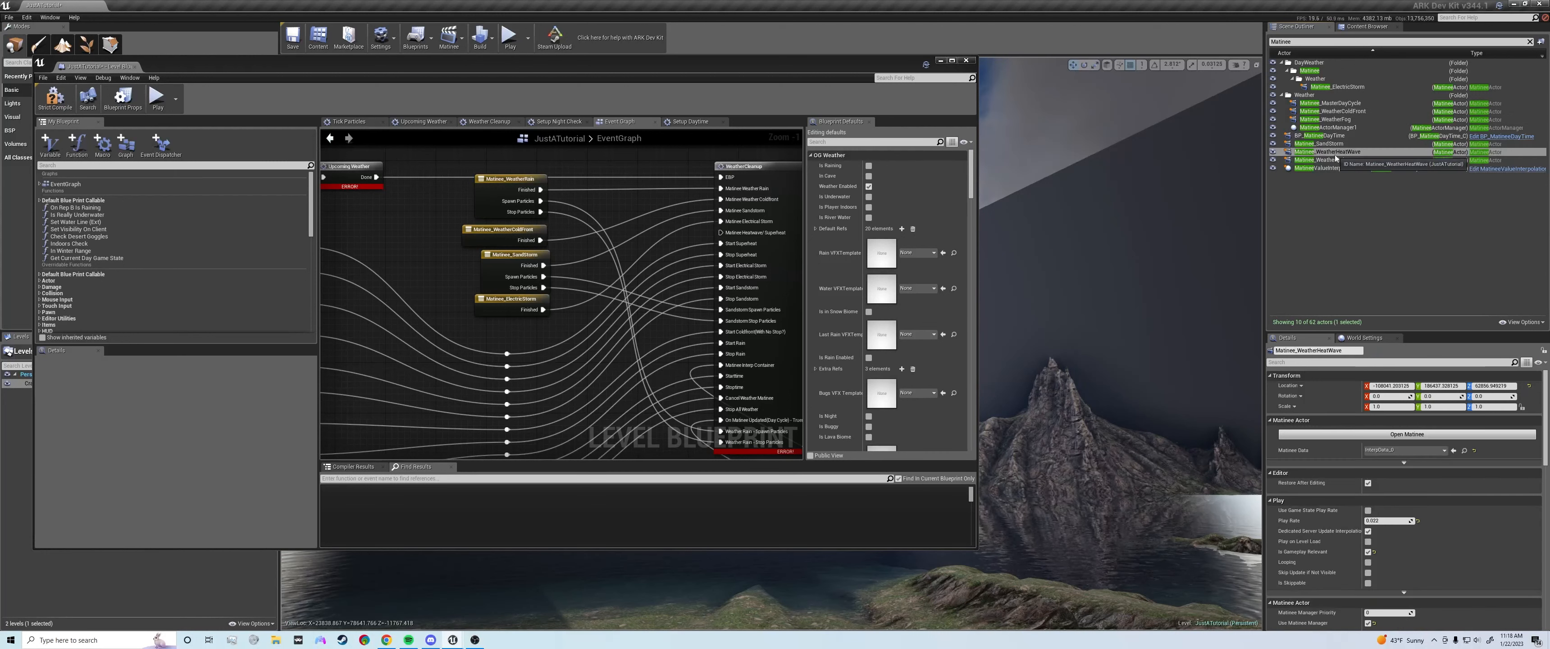
right_click(1336, 154)
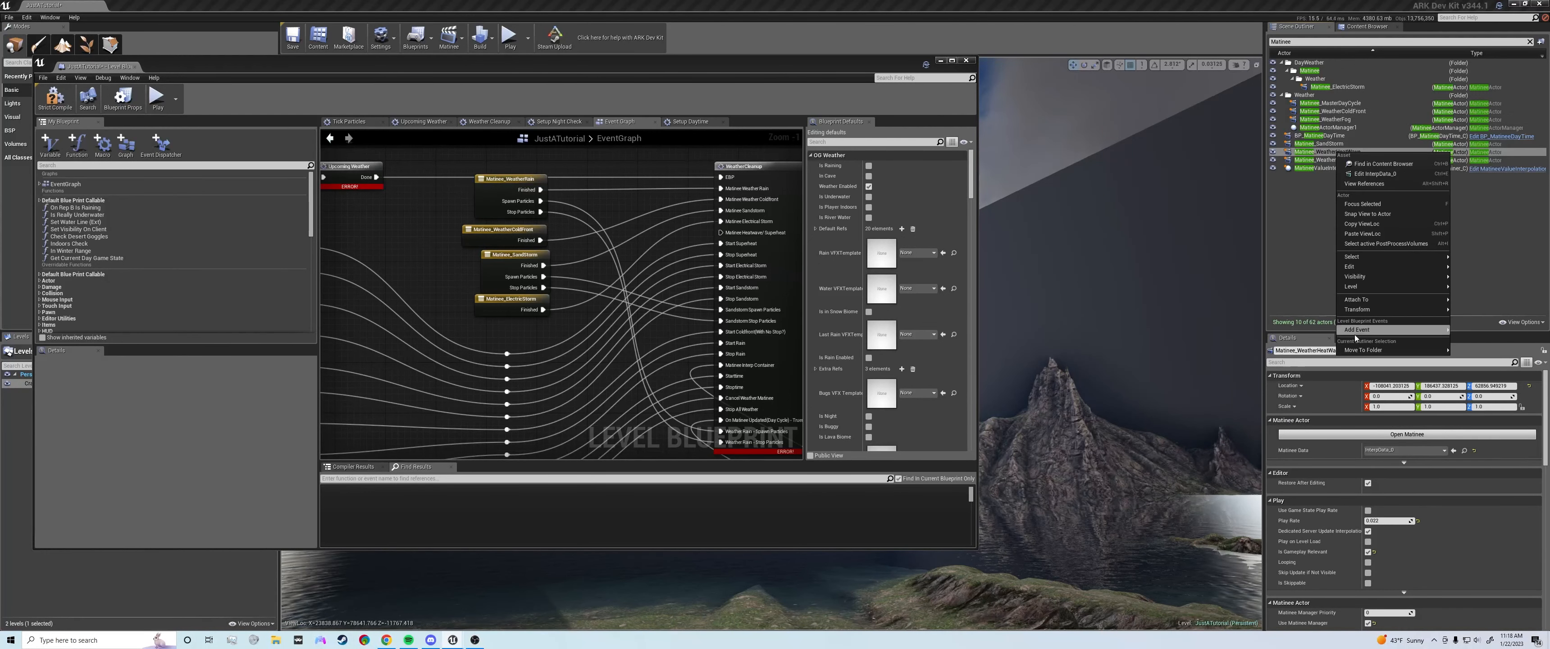
mouse_move(1357, 332)
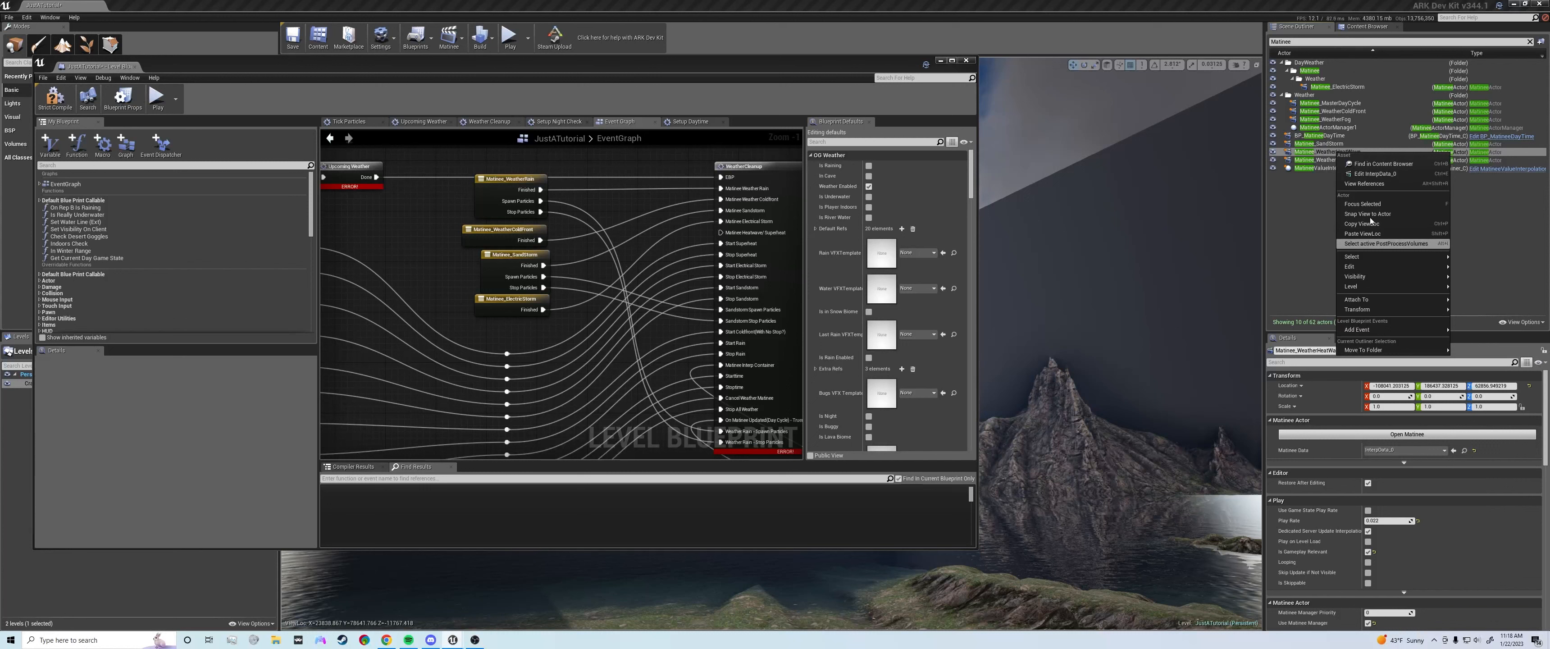
drag(1329, 159, 508, 332)
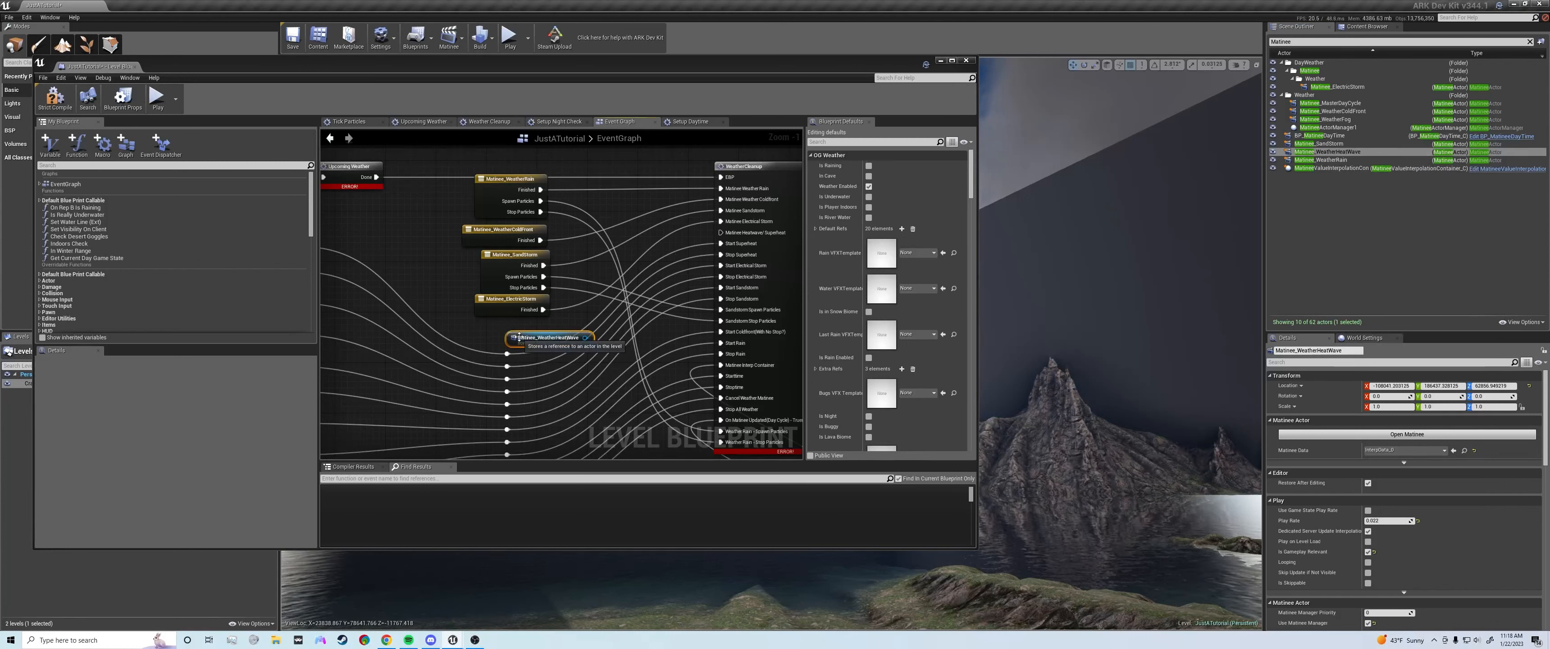
key(Delete)
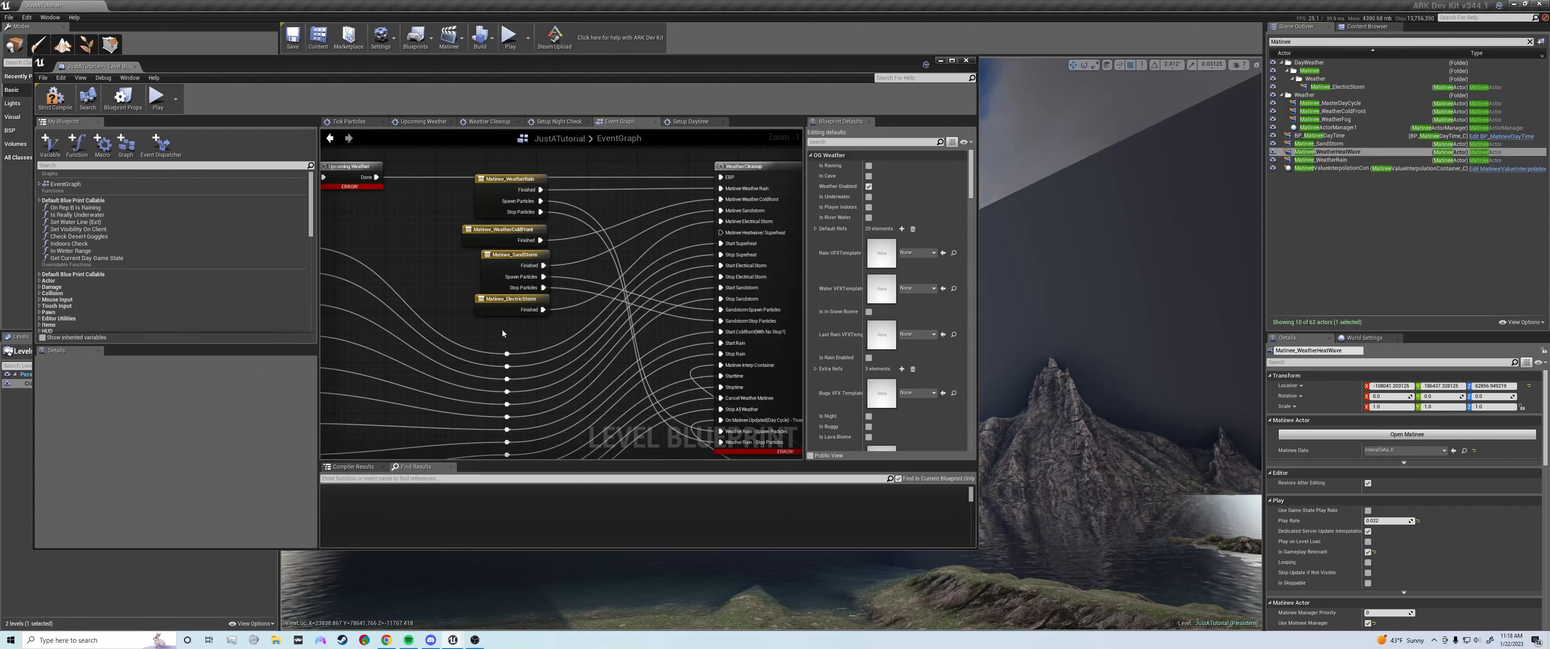
Add a MatineeController for Matinee_WeatherHeatWave and connect its Finished output to Weather Cleanup's Matinee Heatwave/Superheat input
right_click(503, 330)
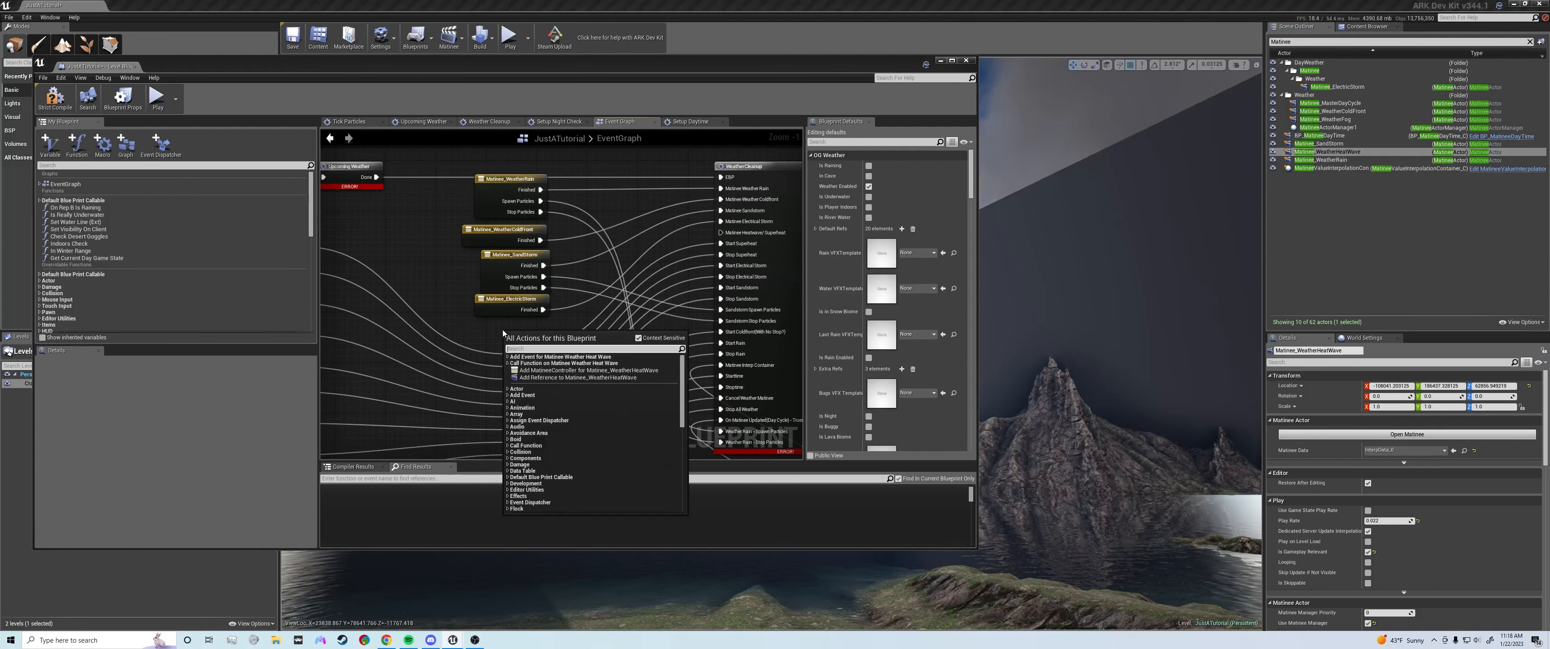
click(530, 371)
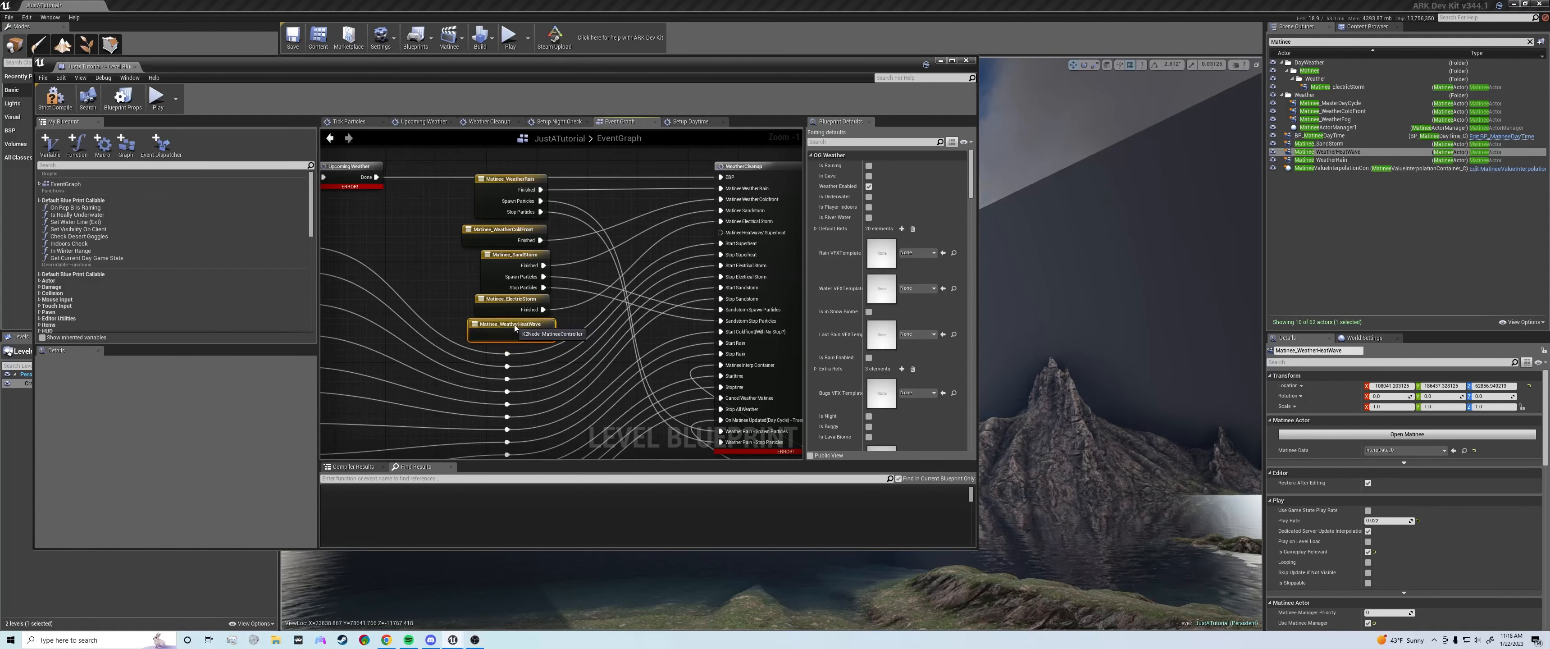
drag(554, 335, 724, 232)
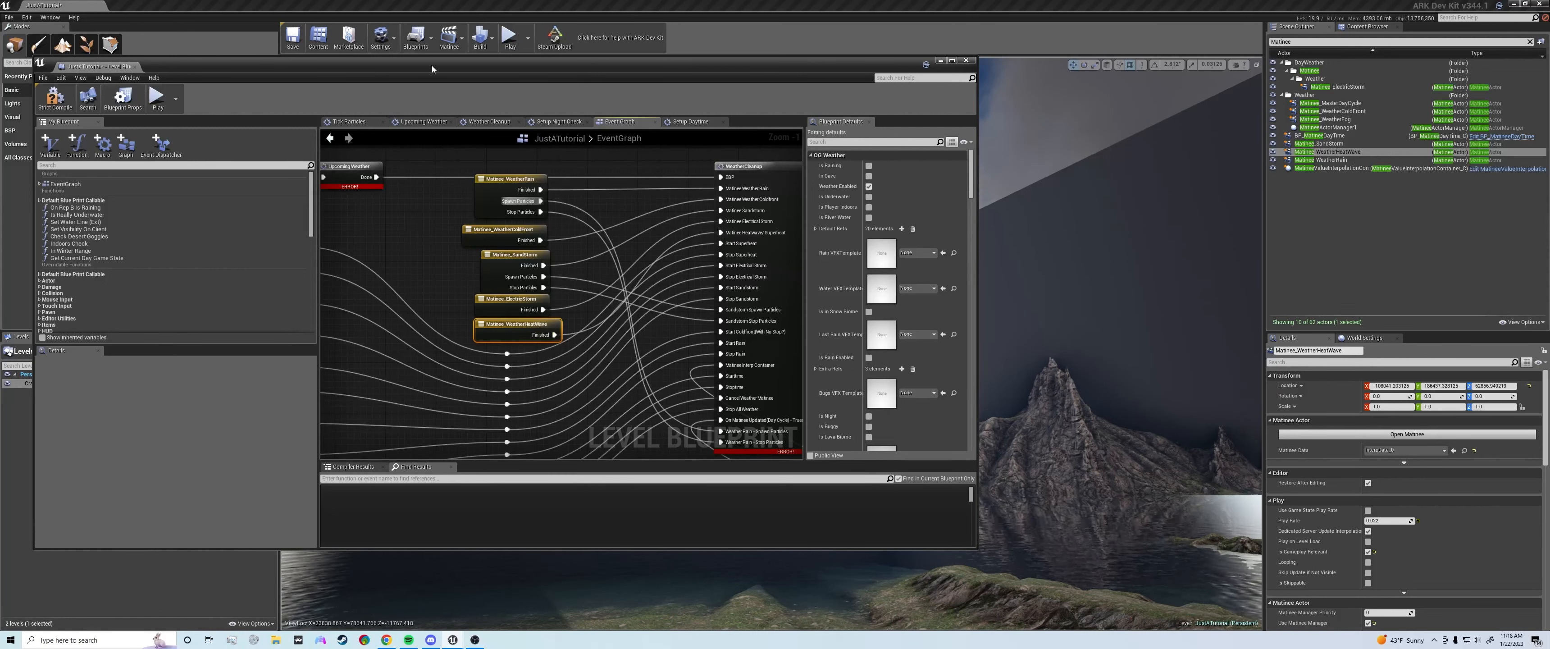
Open Matinee_WeatherHeatWave in the Matinee editor and add a new event track to the DayCycleManager group
click(449, 37)
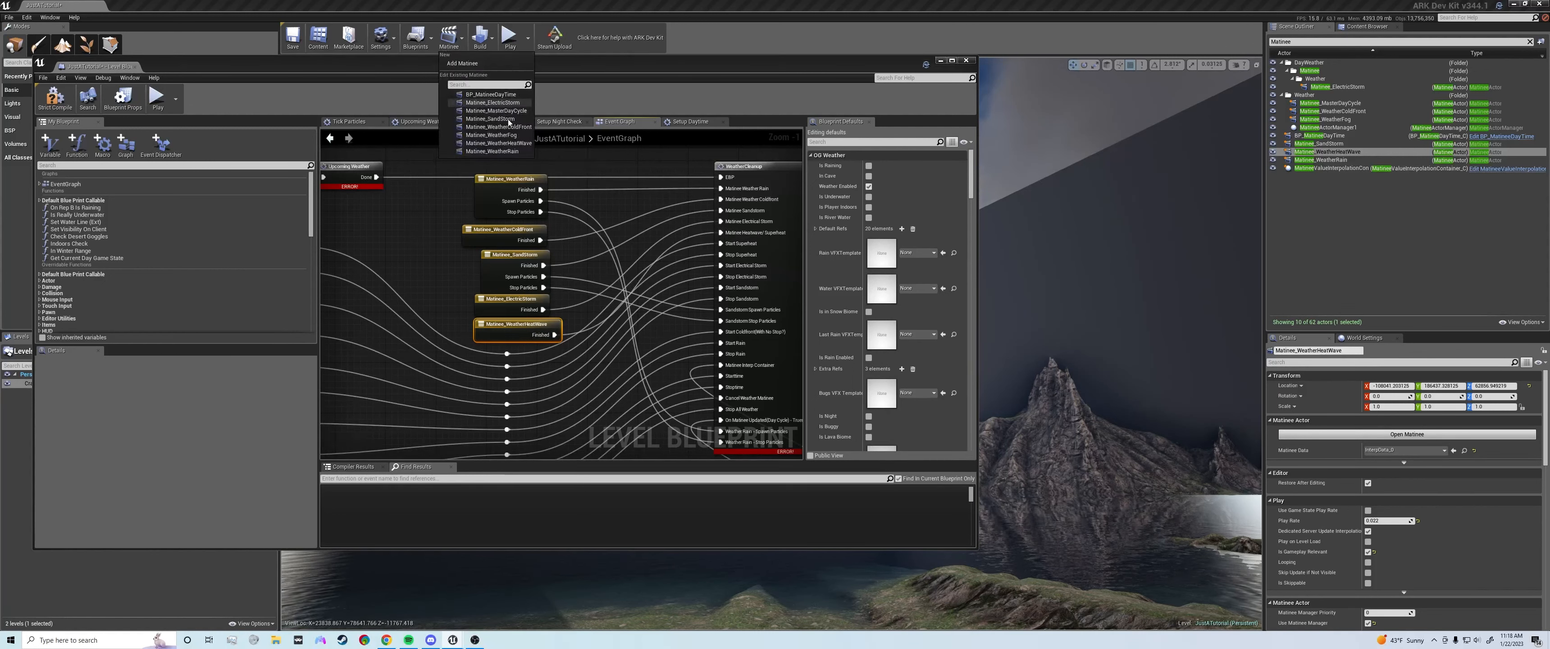
click(515, 143)
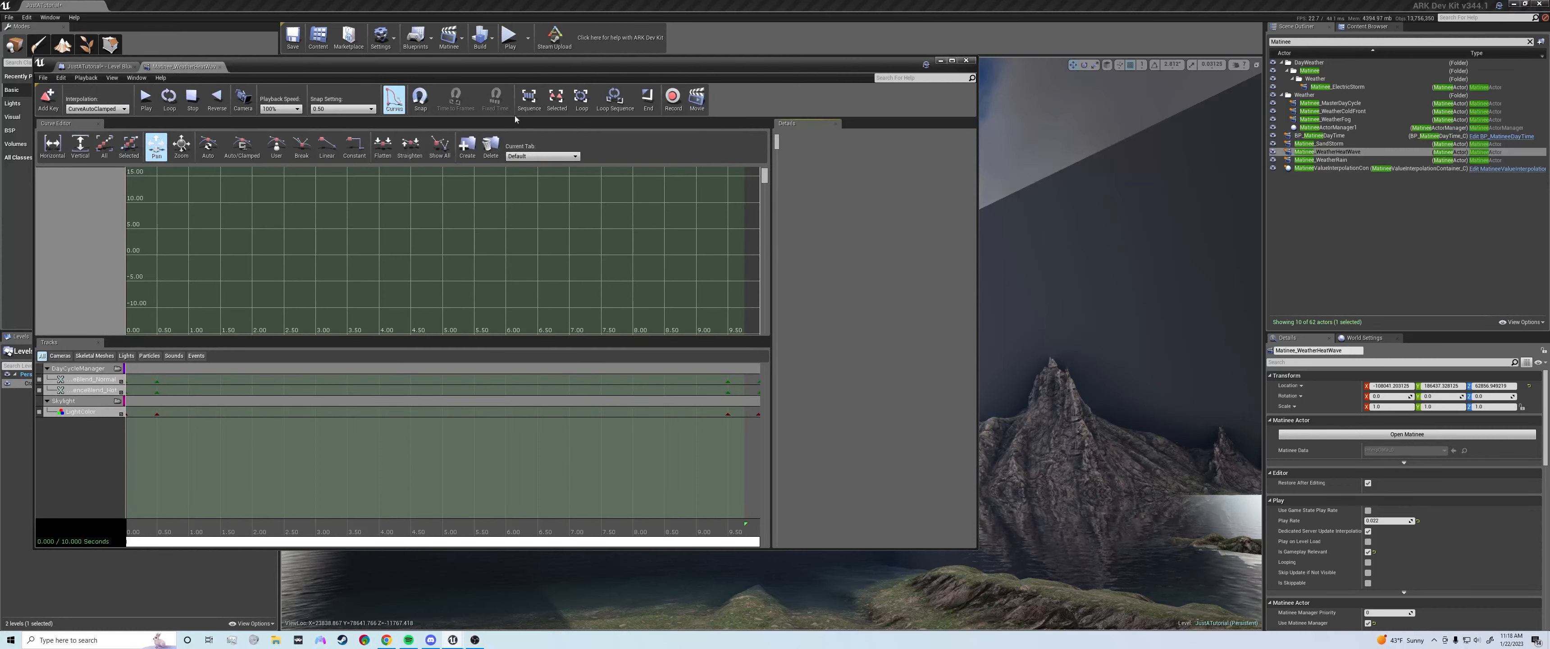
drag(587, 66, 924, 86)
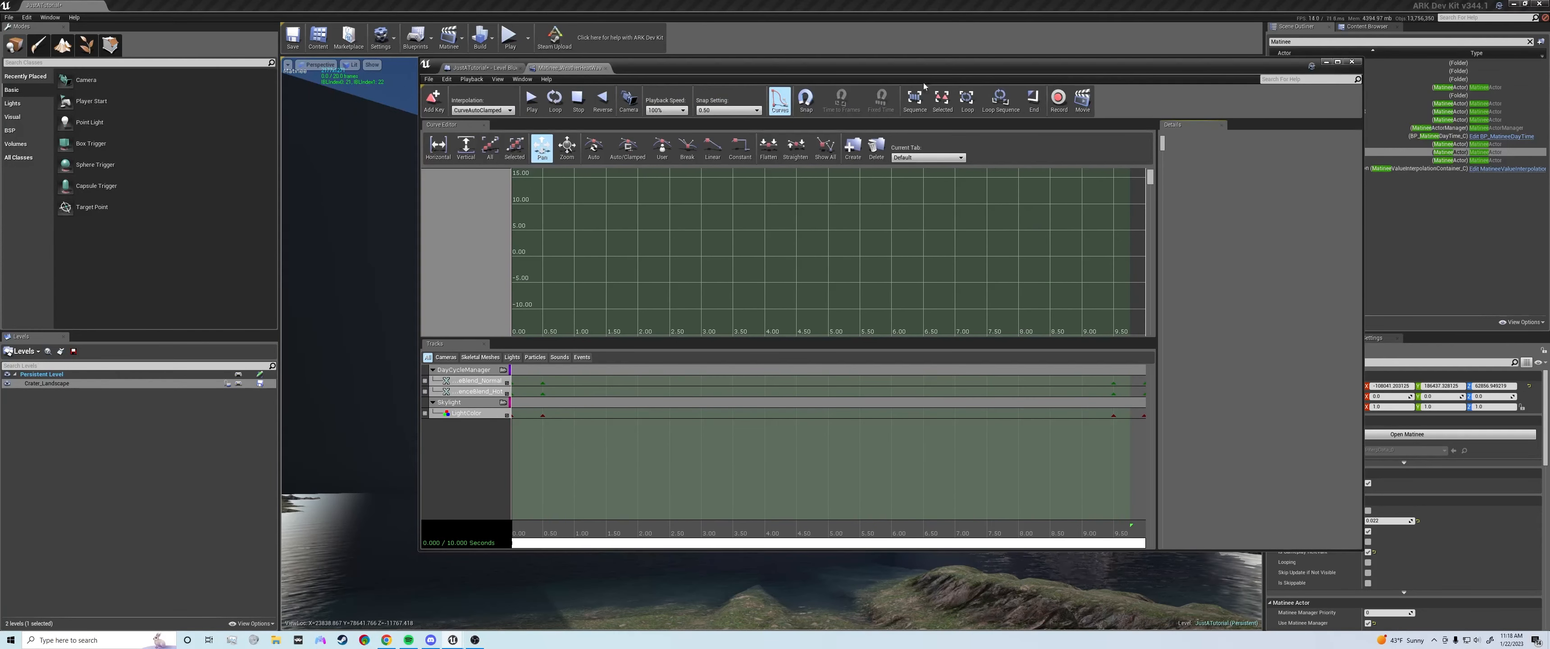
right_click(461, 374)
mouse_move(489, 380)
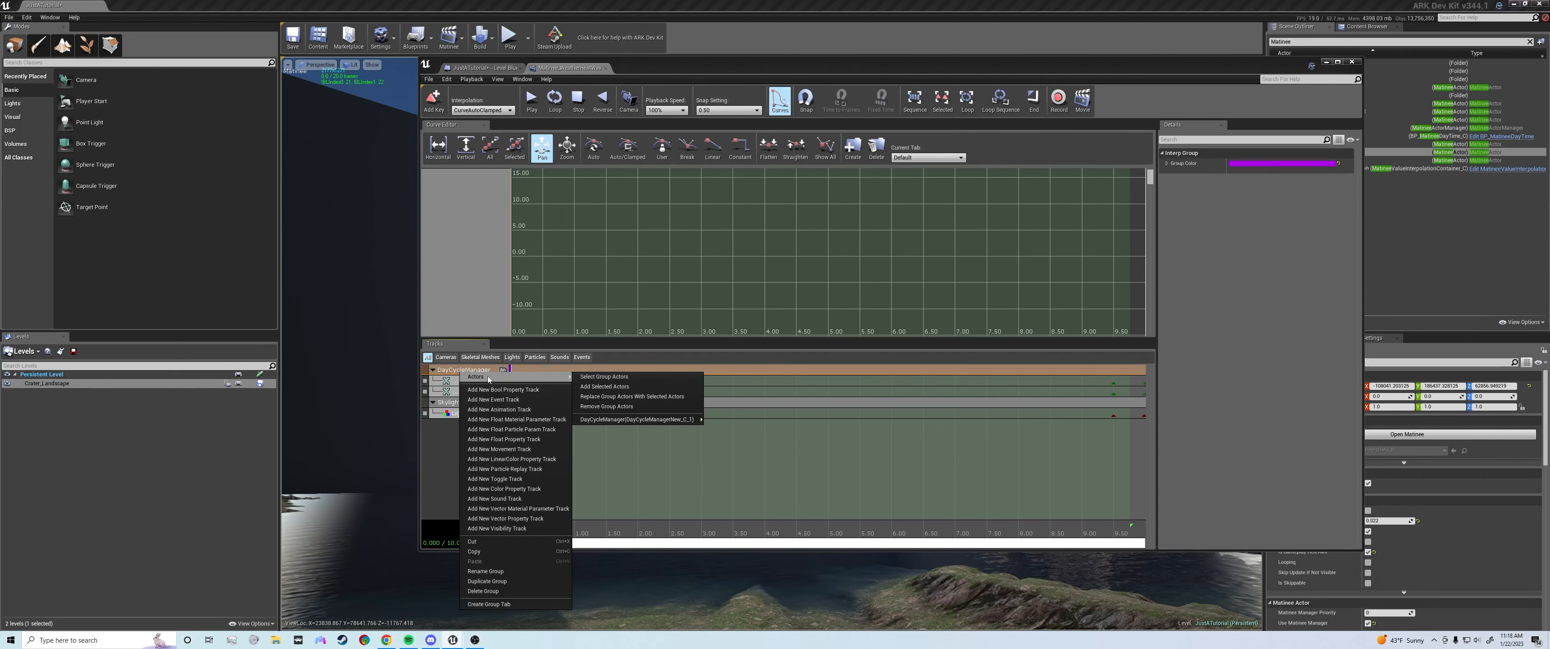
click(502, 400)
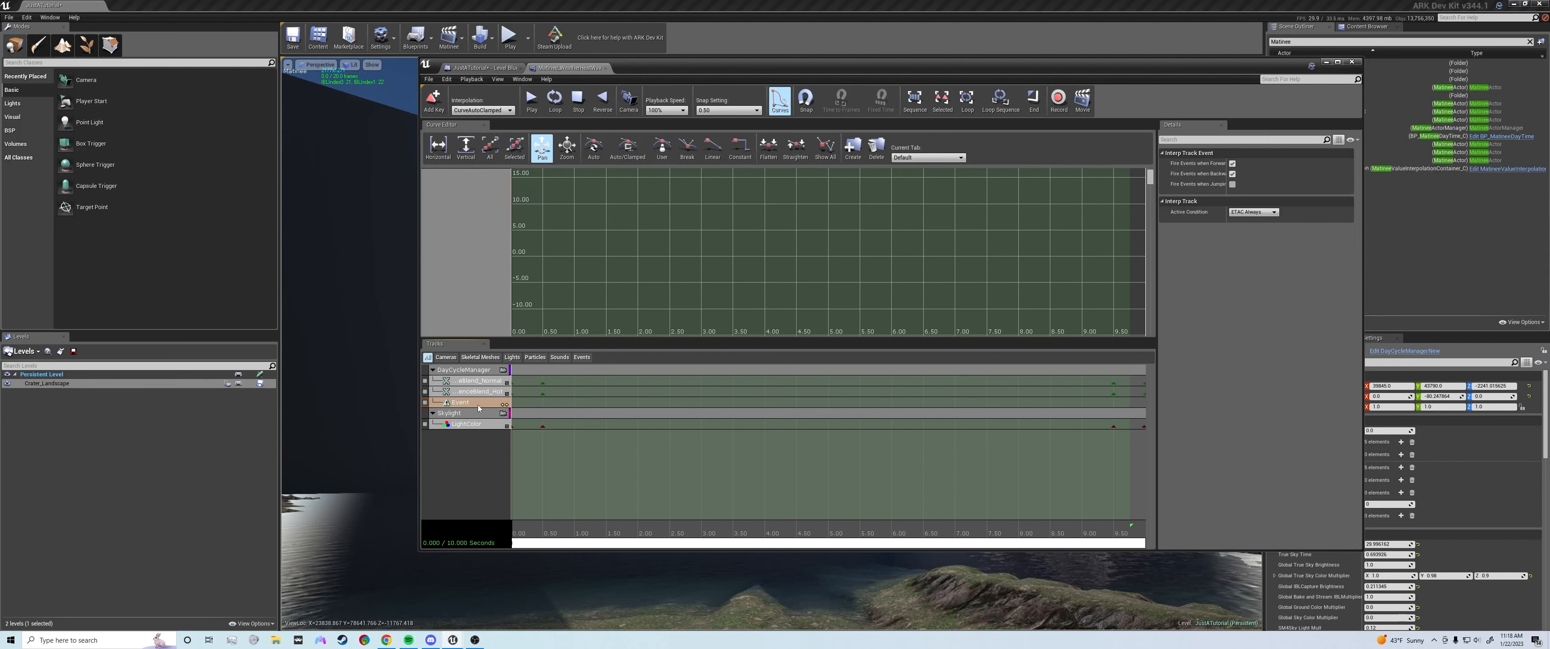
Add an event key named StartEvent at the beginning of the new event track
mouse_move(566, 541)
mouse_down()
mouse_move(532, 542)
mouse_move(549, 527)
mouse_up()
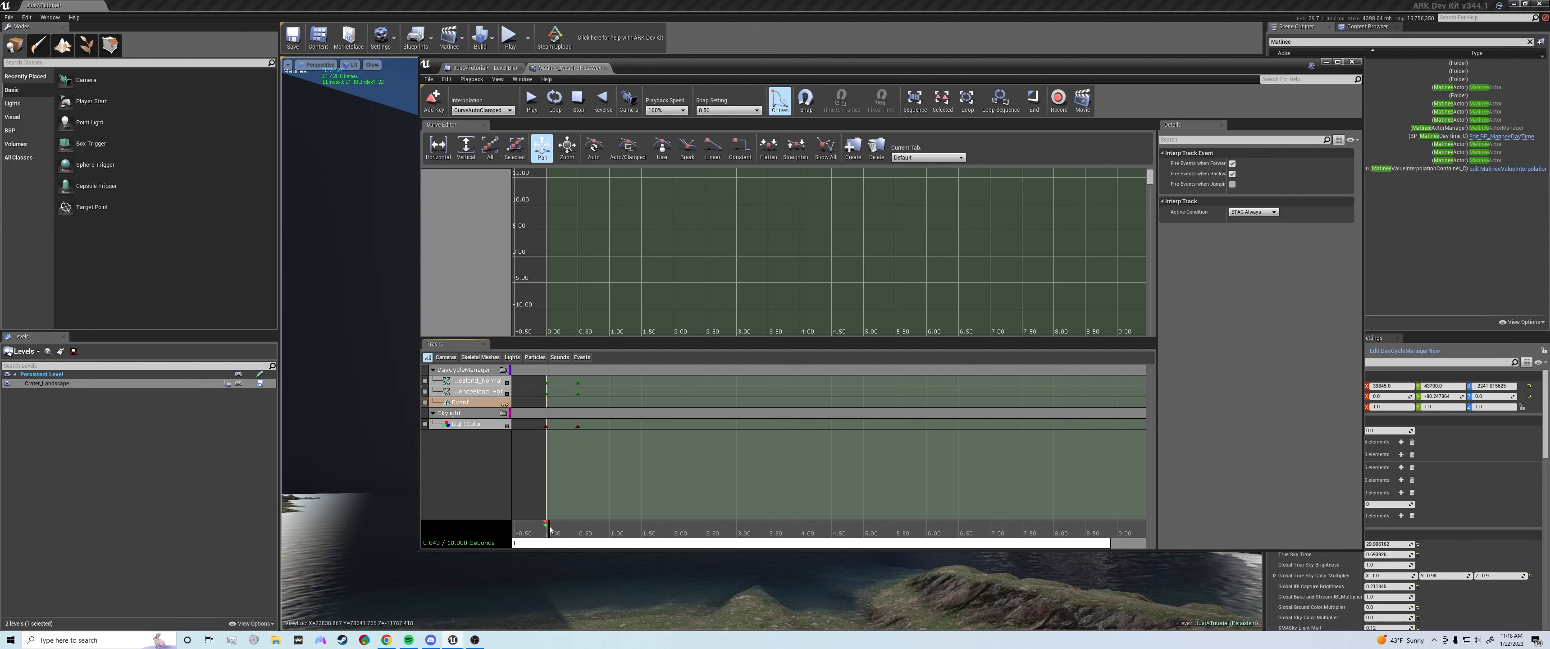
key(Return)
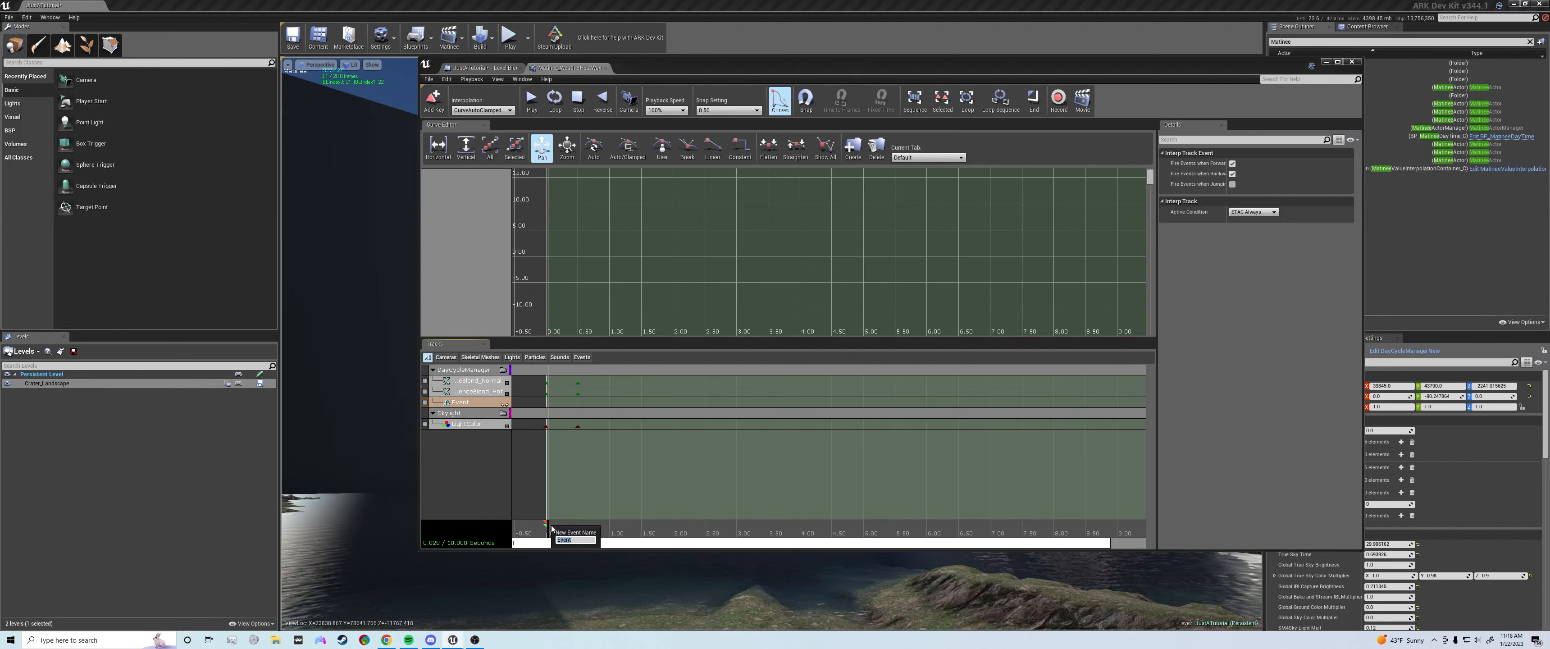
text(Start)
key(Return)
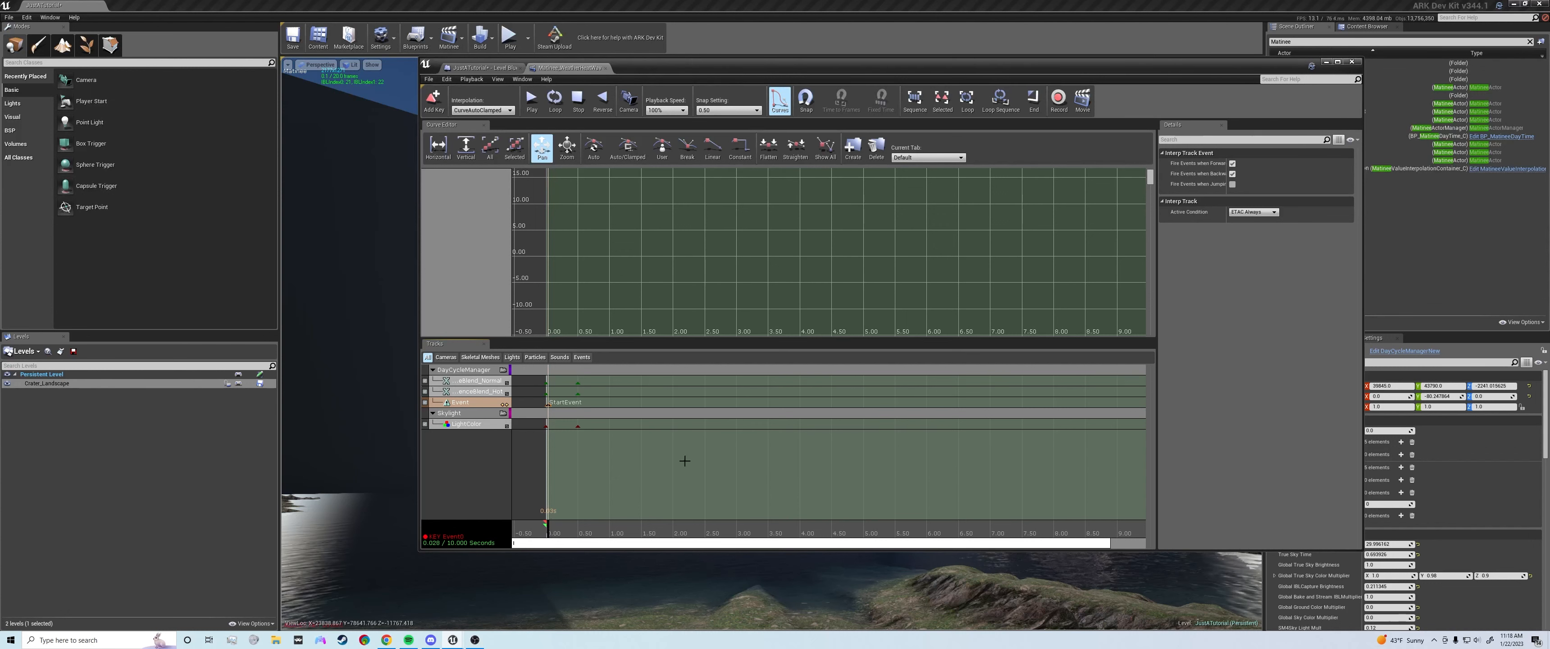
Add an event key named EndEvent near the end of the event track and close the Matinee editor
drag(789, 544, 1016, 532)
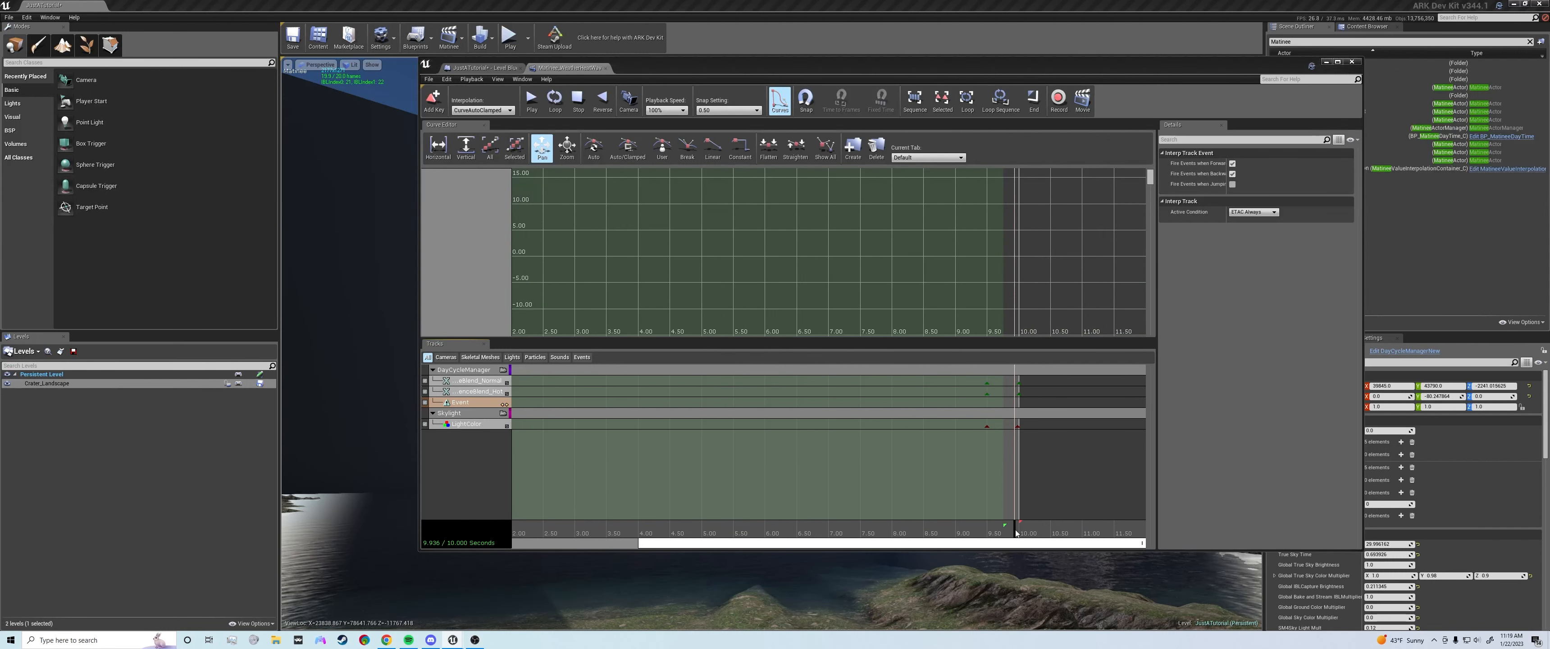
key(Return)
text(Ed)
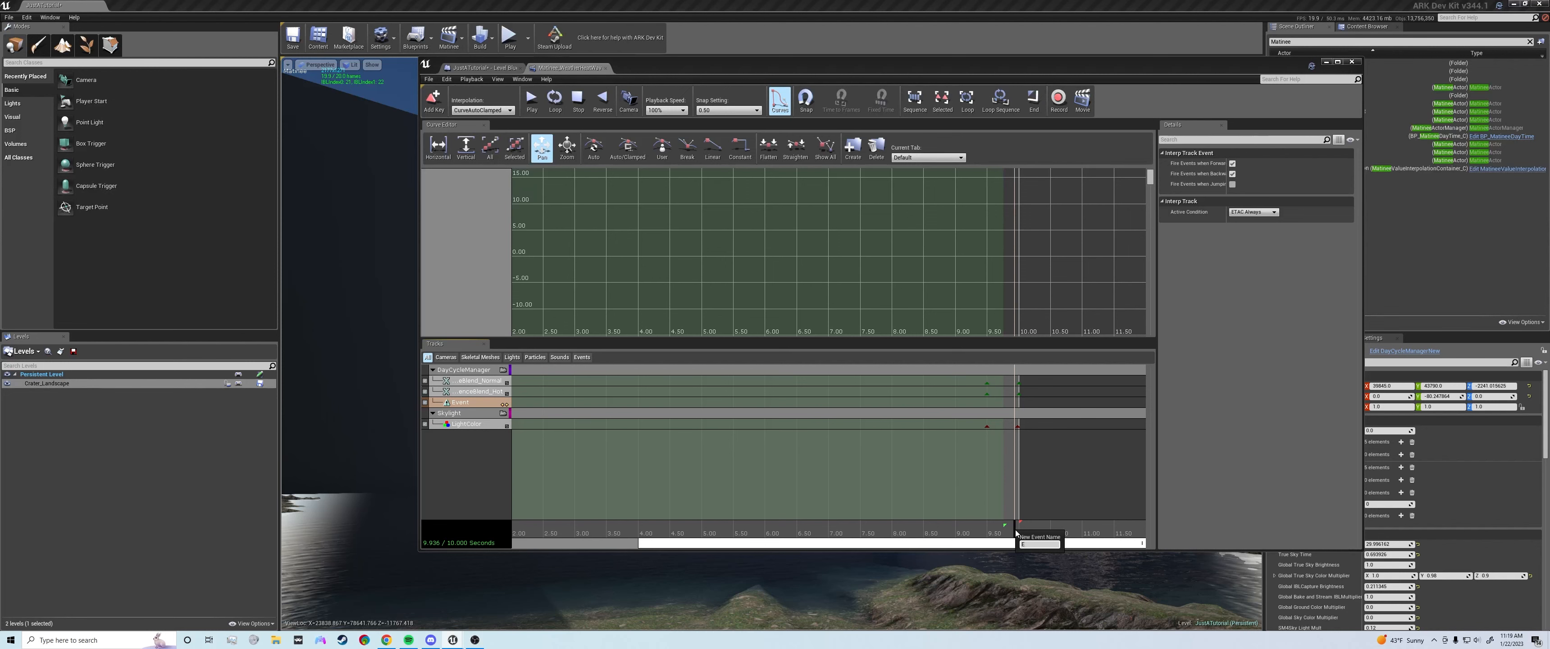
key(Return)
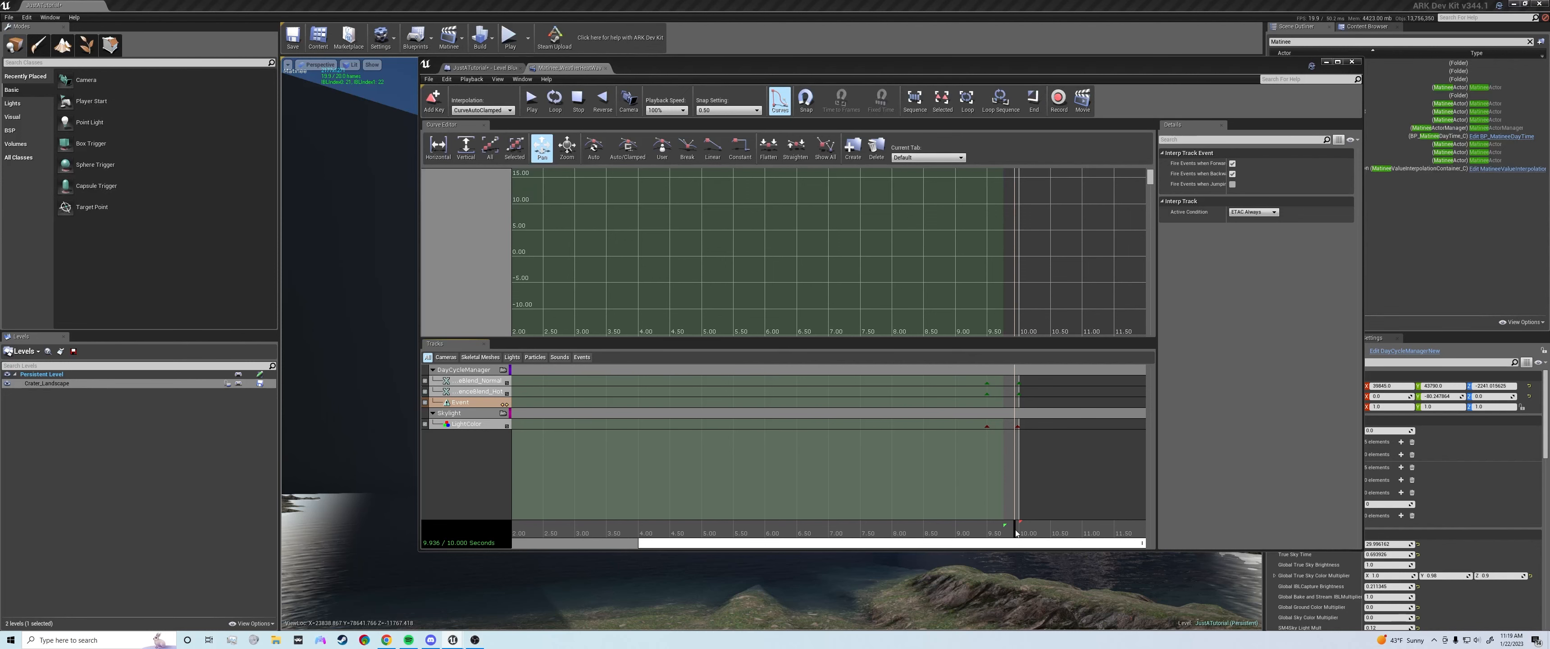
click(608, 67)
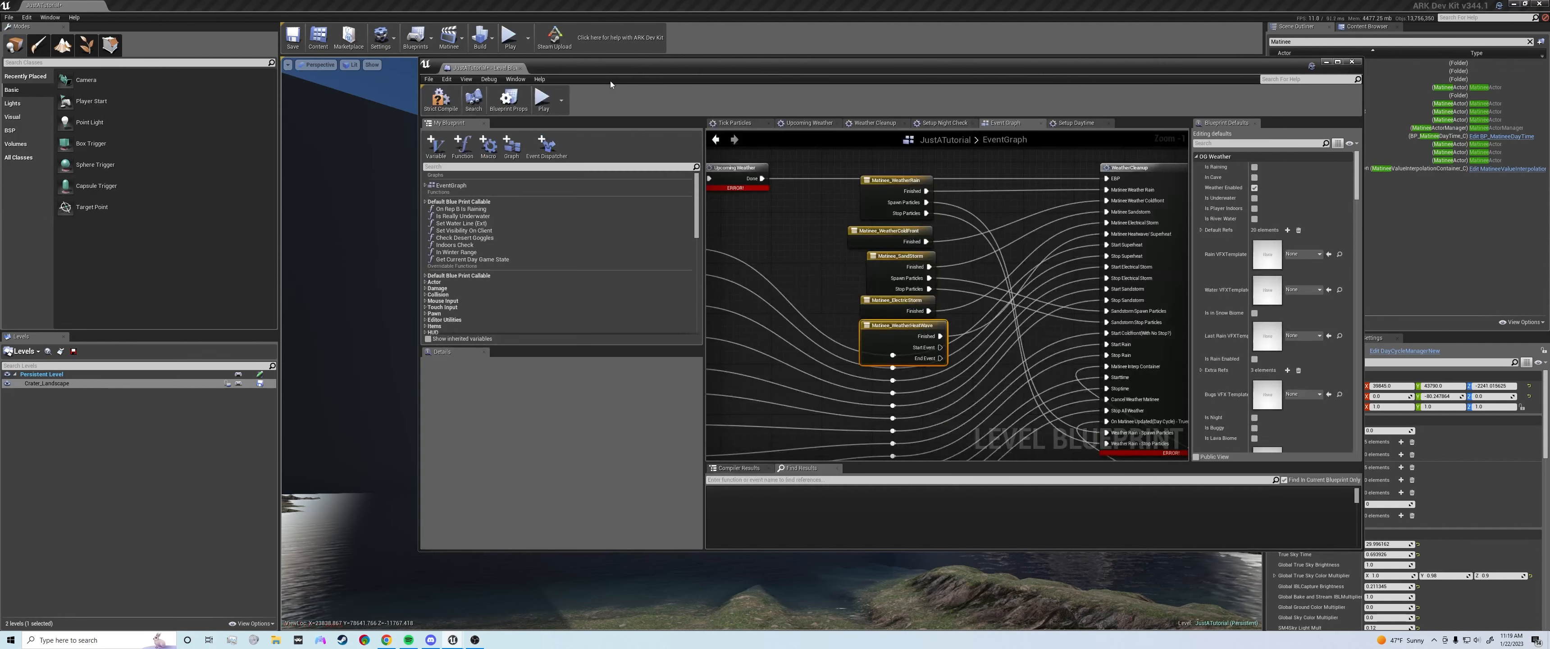
Try to add a Set Visibility node from the Start Event output of the Matinee_WeatherHeatWave controller
right_drag(943, 335, 868, 293)
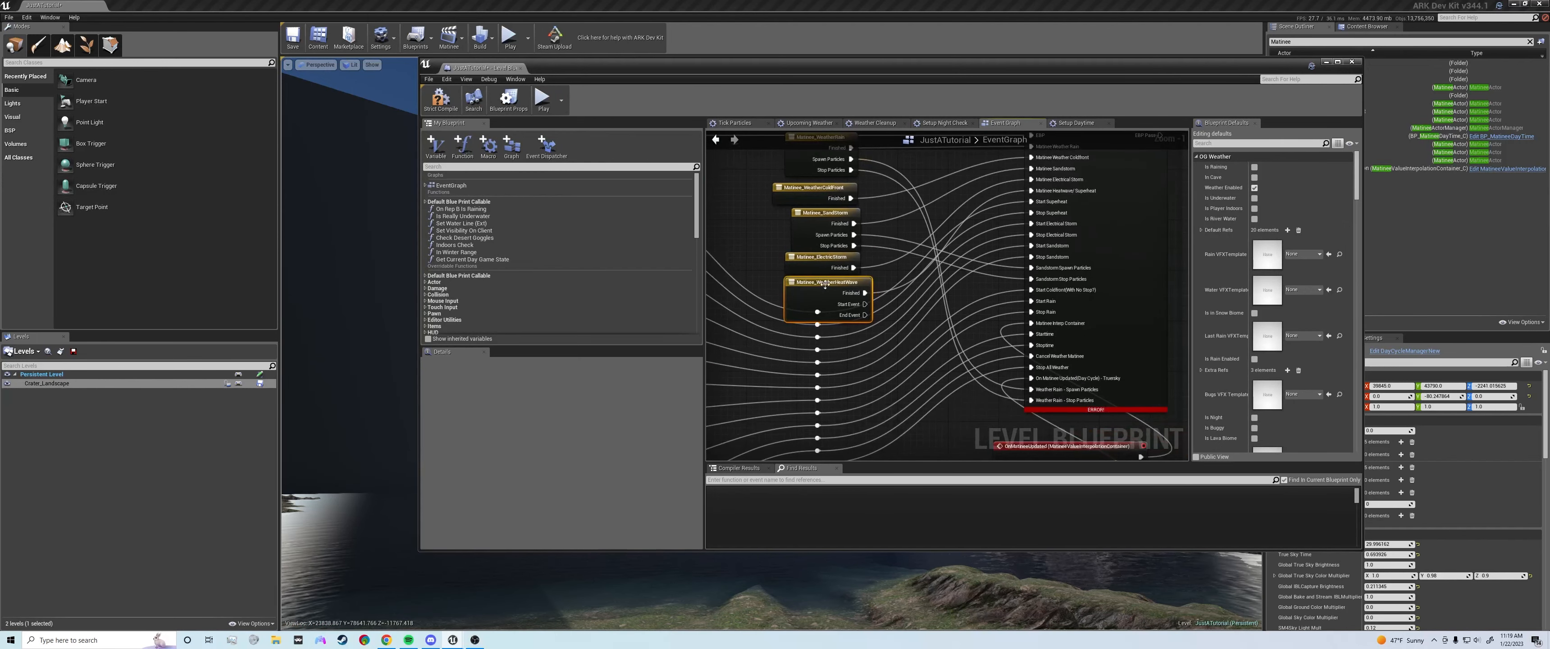
scroll(874, 314, up, 1)
drag(864, 303, 890, 384)
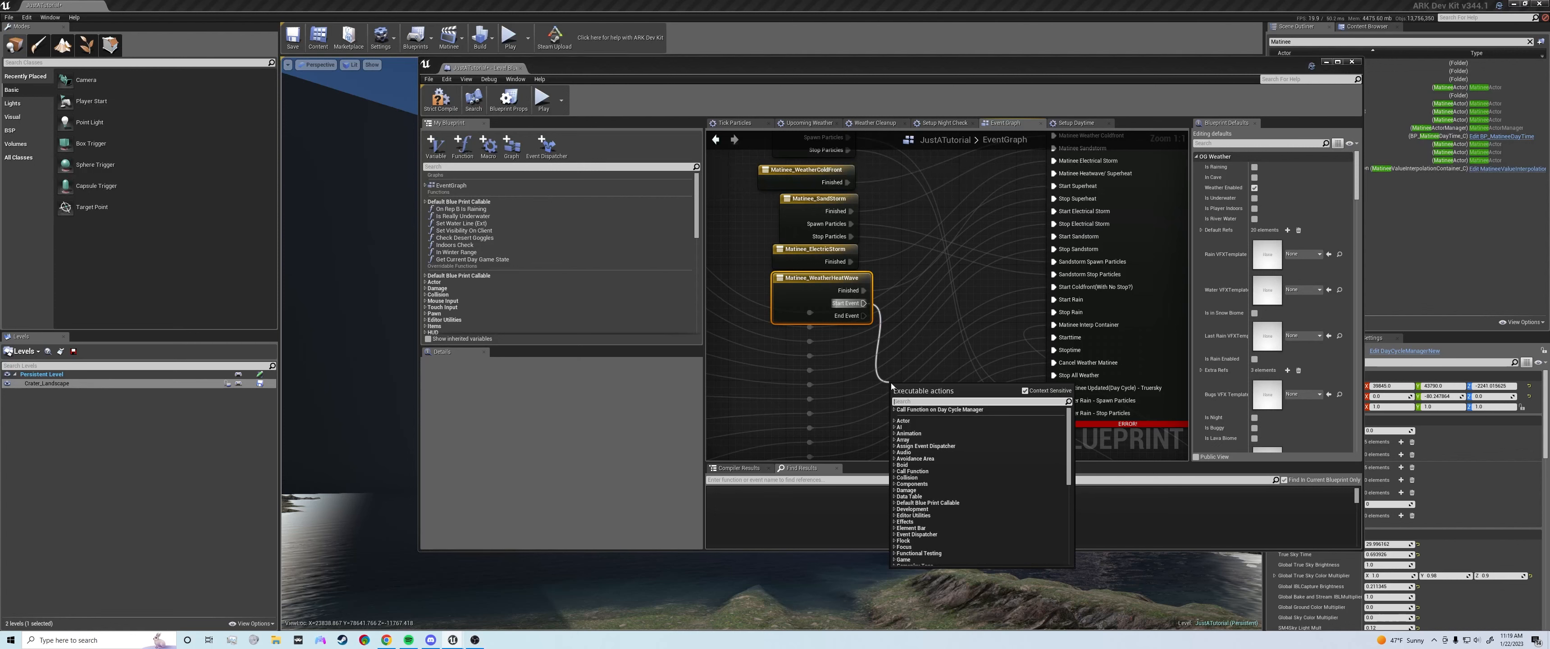
text(Set)
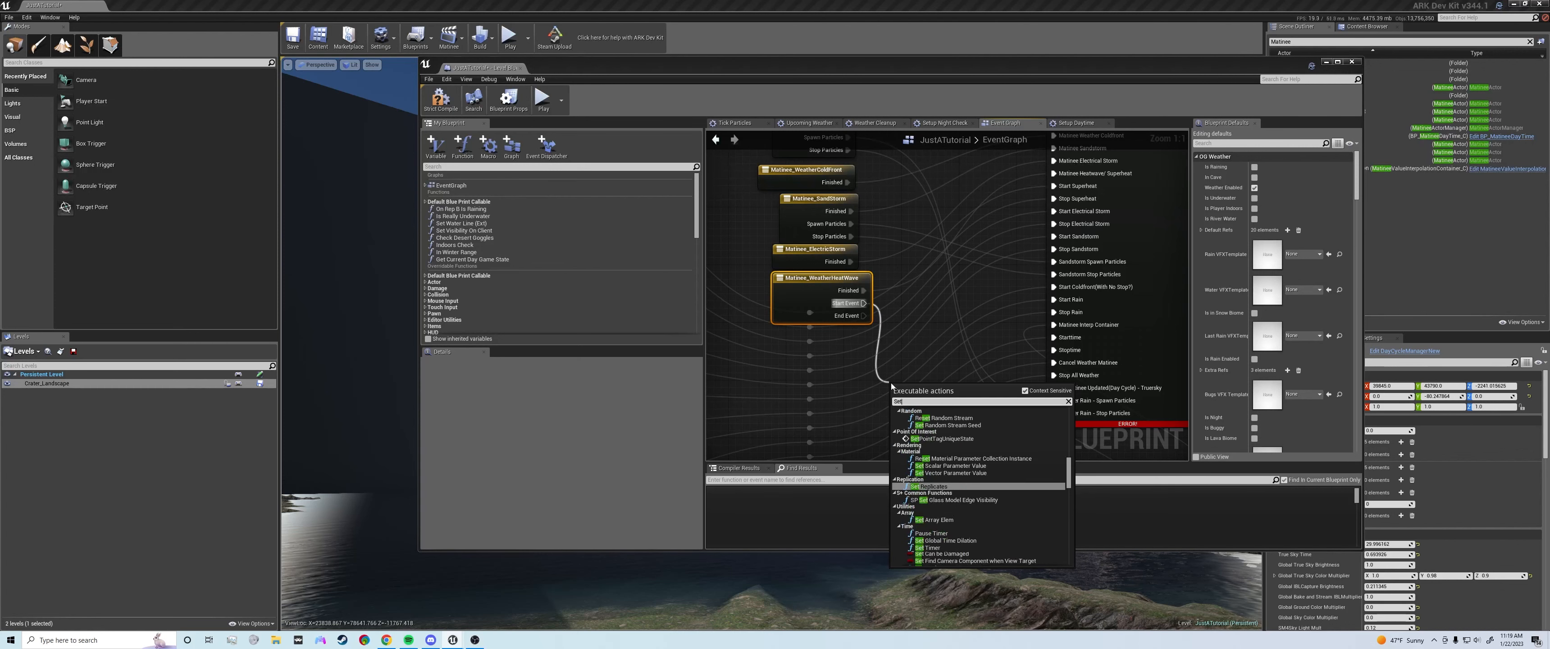
text( Vis)
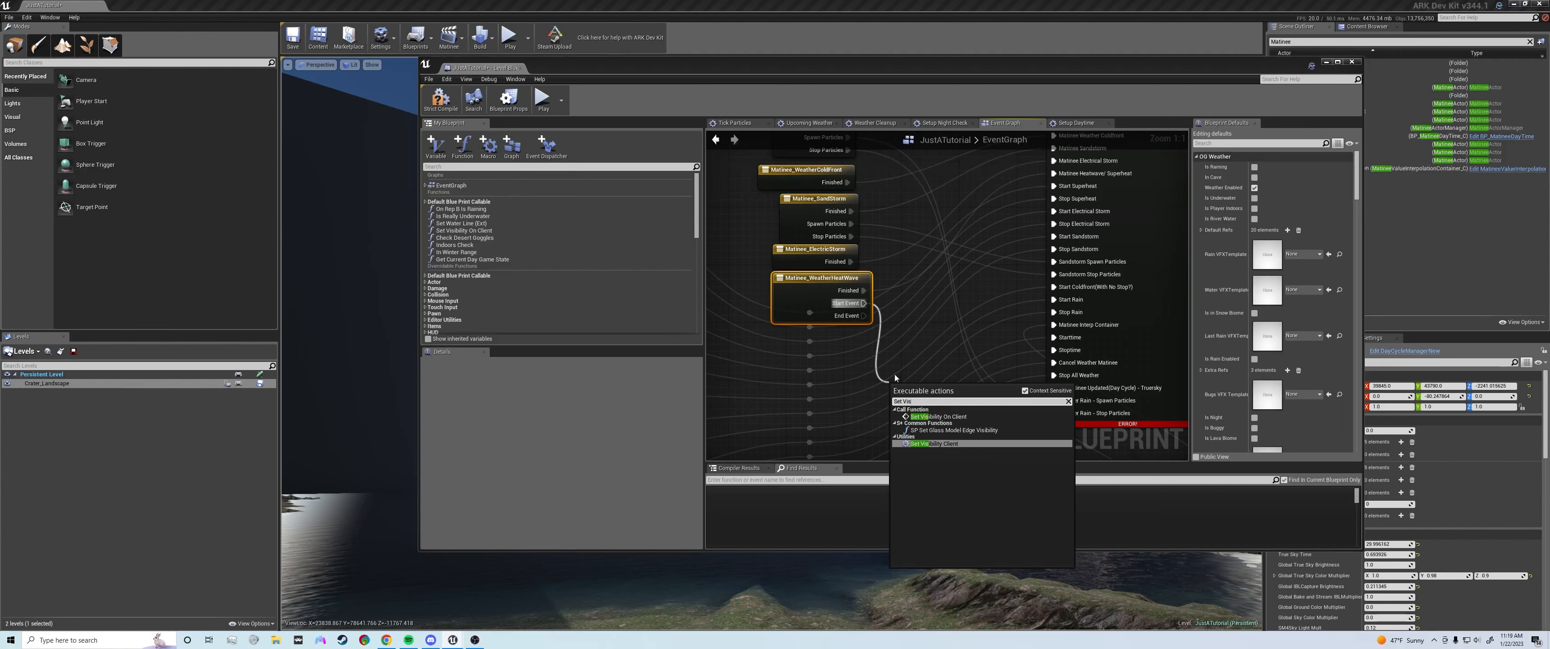
Connect Matinee_WeatherHeatWave's Start Event and End Event outputs to the Set Visibility nodes in the Cave Toggles group
right_drag(818, 430, 752, 241)
scroll(818, 429, down, 3)
scroll(939, 373, down, 2)
right_drag(939, 373, 934, 260)
scroll(1003, 348, up, 2)
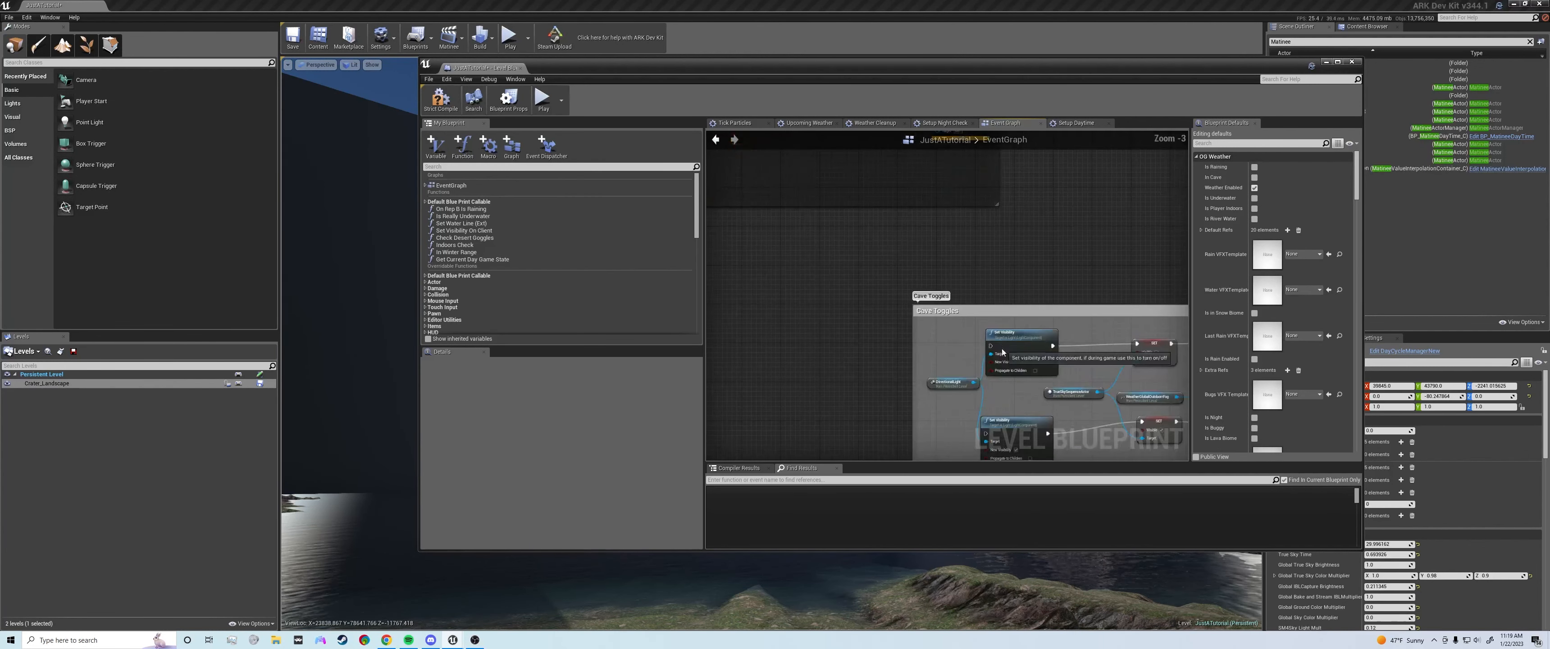
scroll(1003, 349, up, 1)
drag(942, 360, 1042, 346)
scroll(840, 226, down, 1)
right_drag(840, 225, 837, 389)
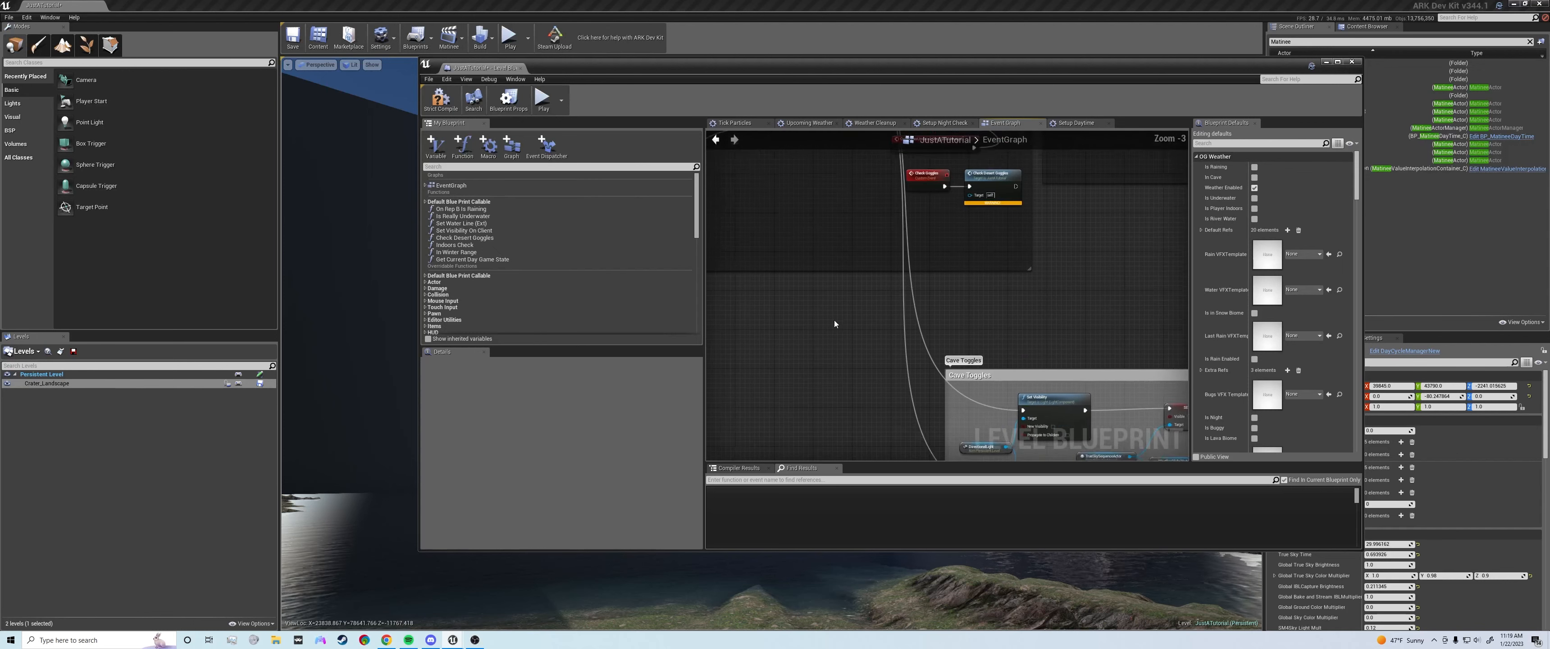
right_drag(830, 282, 854, 347)
right_drag(845, 237, 860, 329)
Open BP_MatineeDayTime in the Matinee editor, compare it with the Level Blueprint, and close it
click(454, 46)
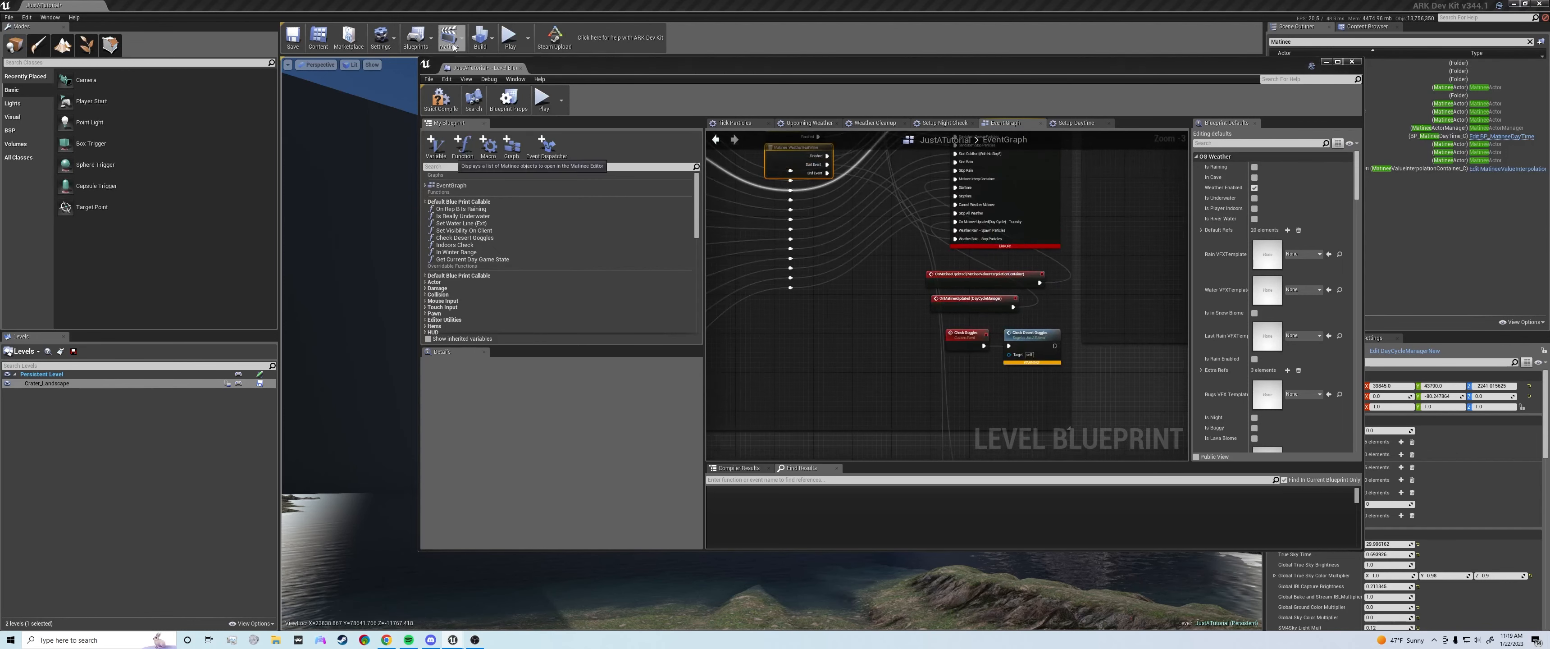
click(454, 47)
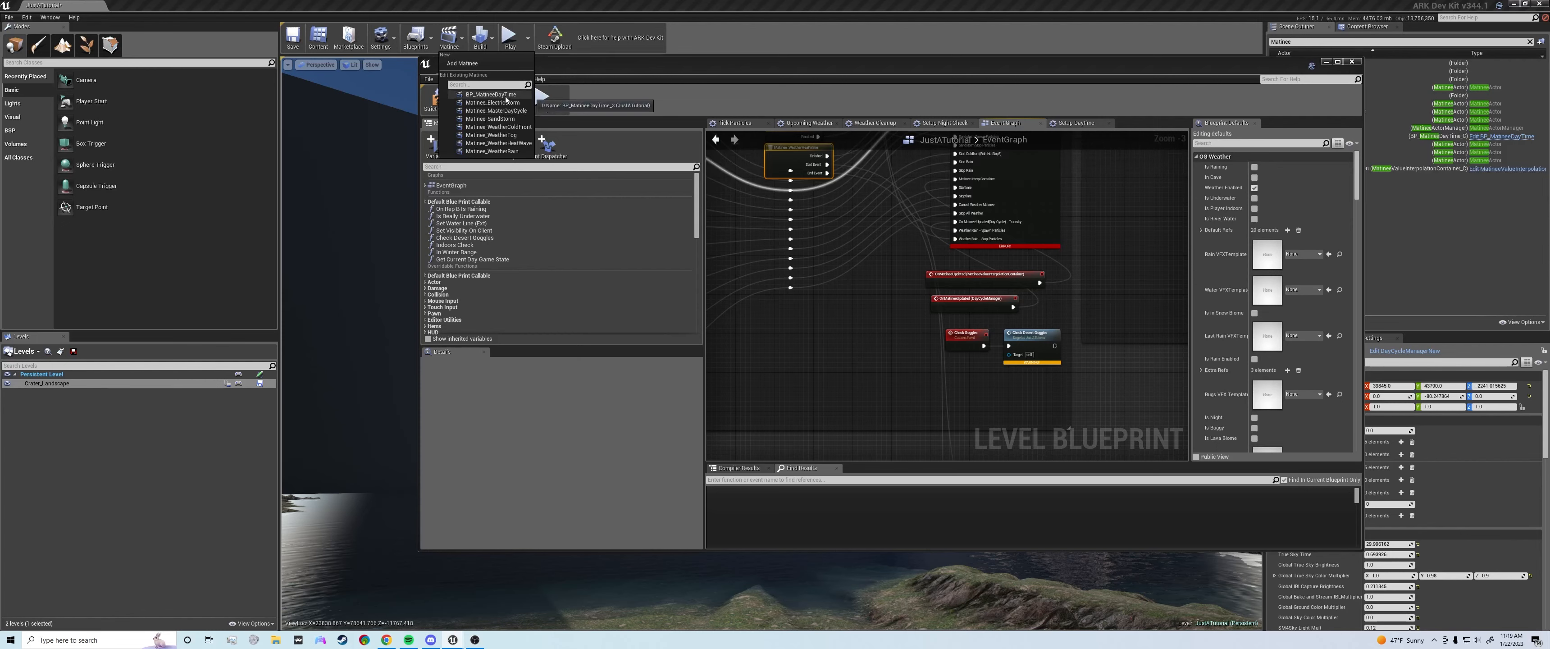
click(504, 96)
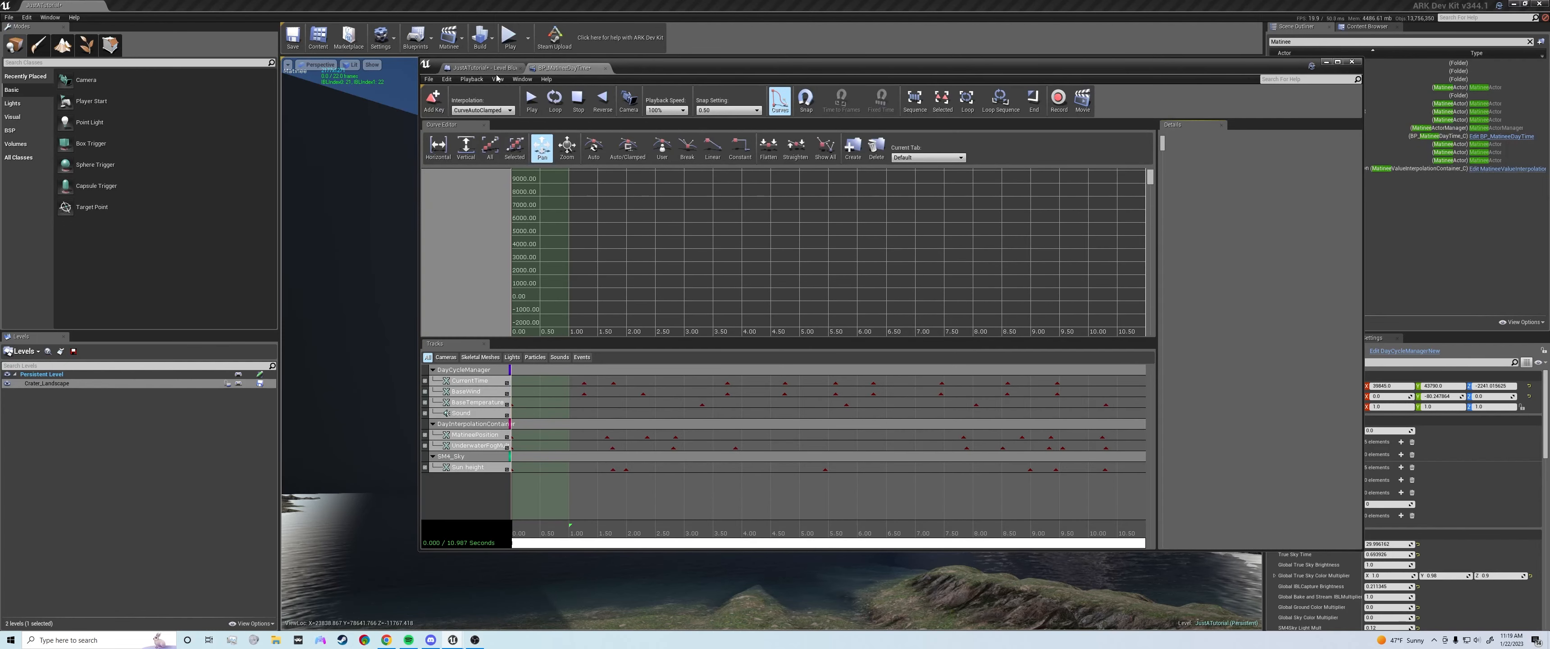
click(485, 68)
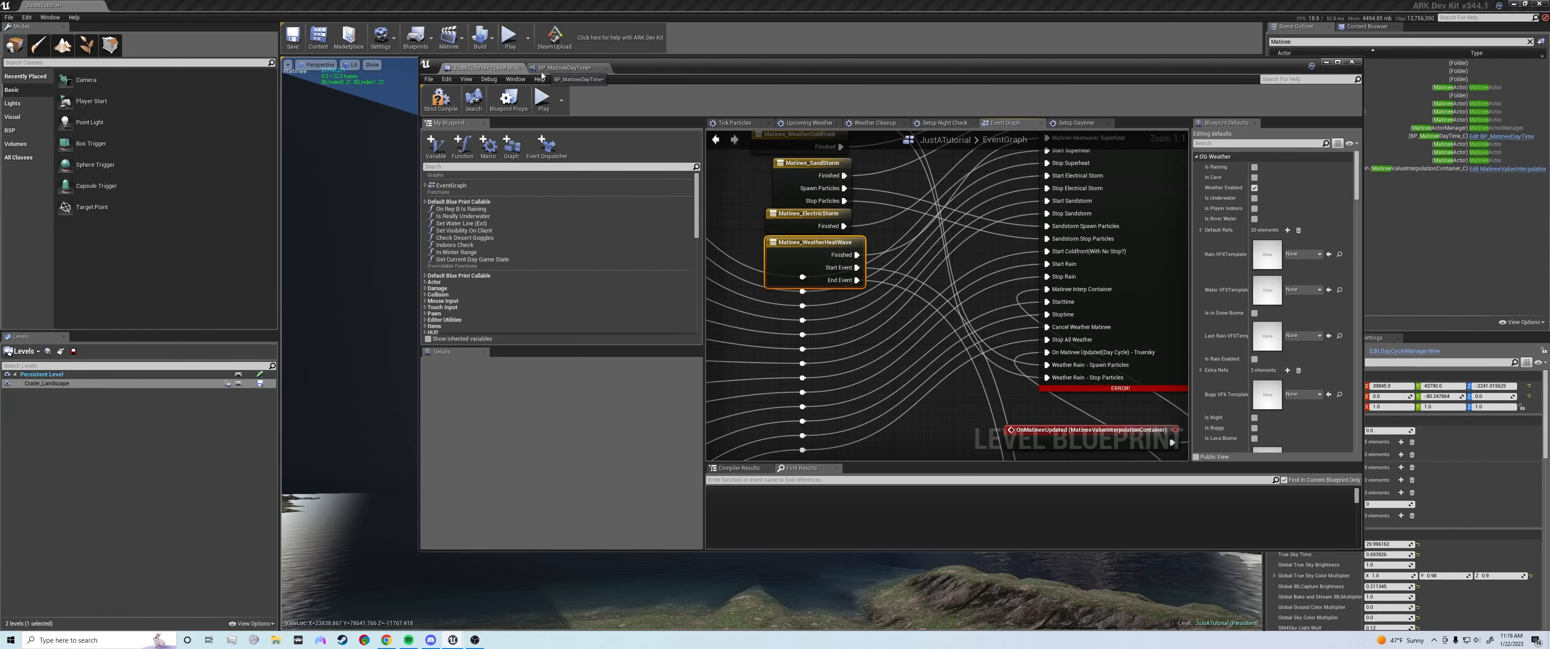
click(563, 68)
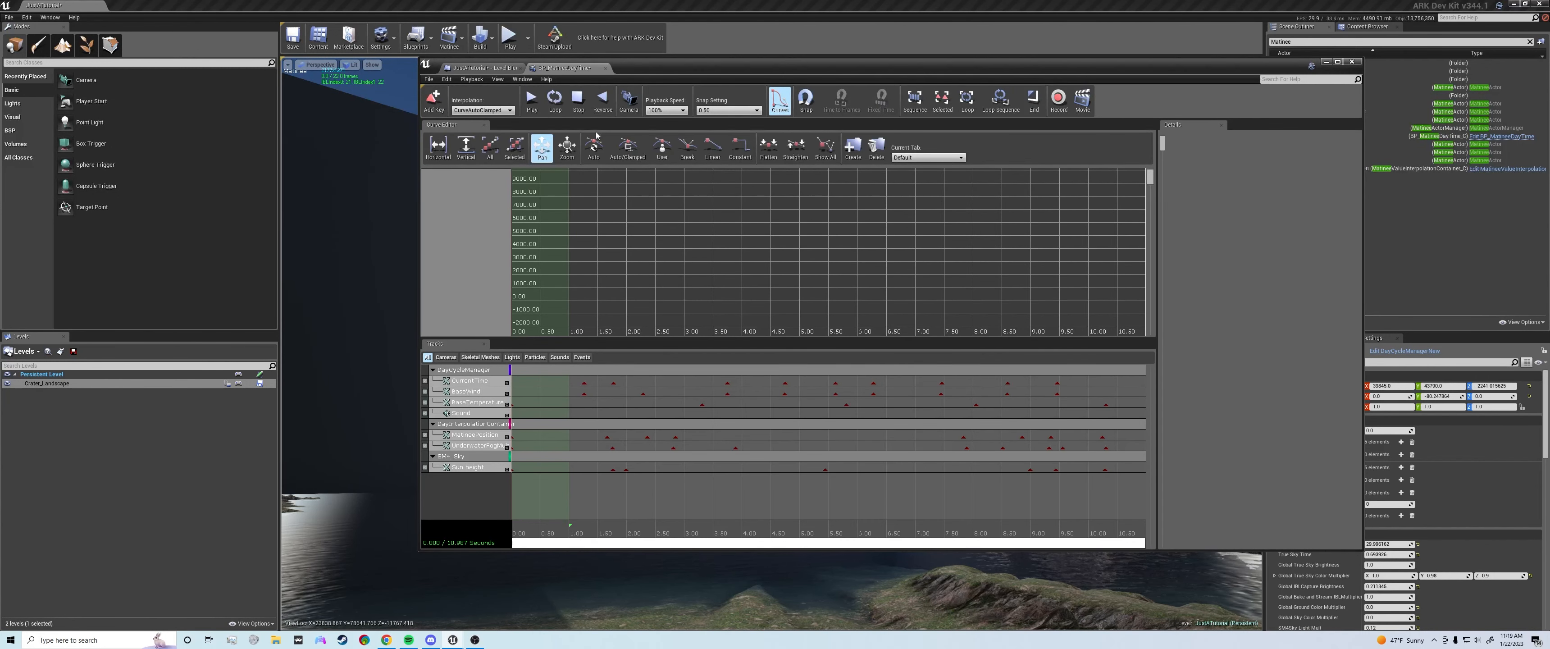
click(605, 68)
Open Matinee_WeatherHeatWave in the Matinee editor, delete the event track from its DayCycleManager group, and close the editor
click(448, 38)
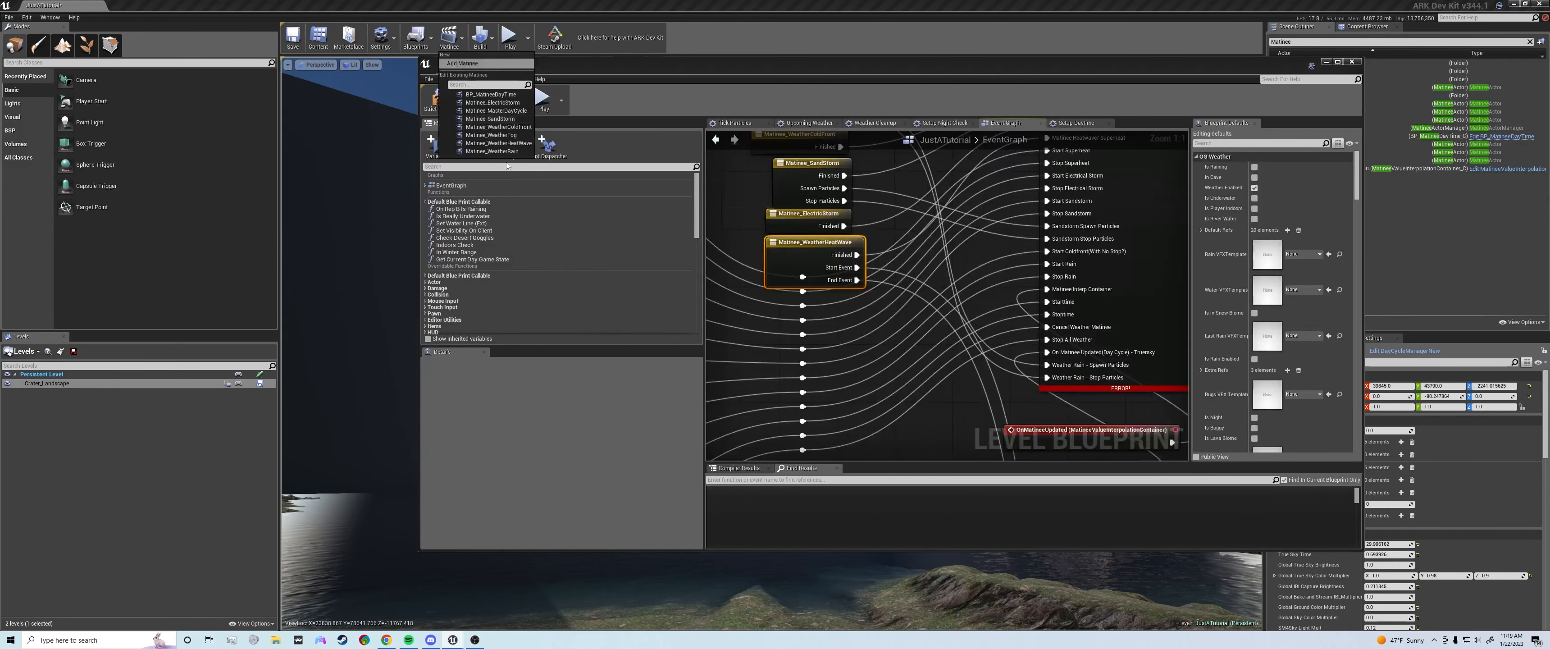
click(498, 143)
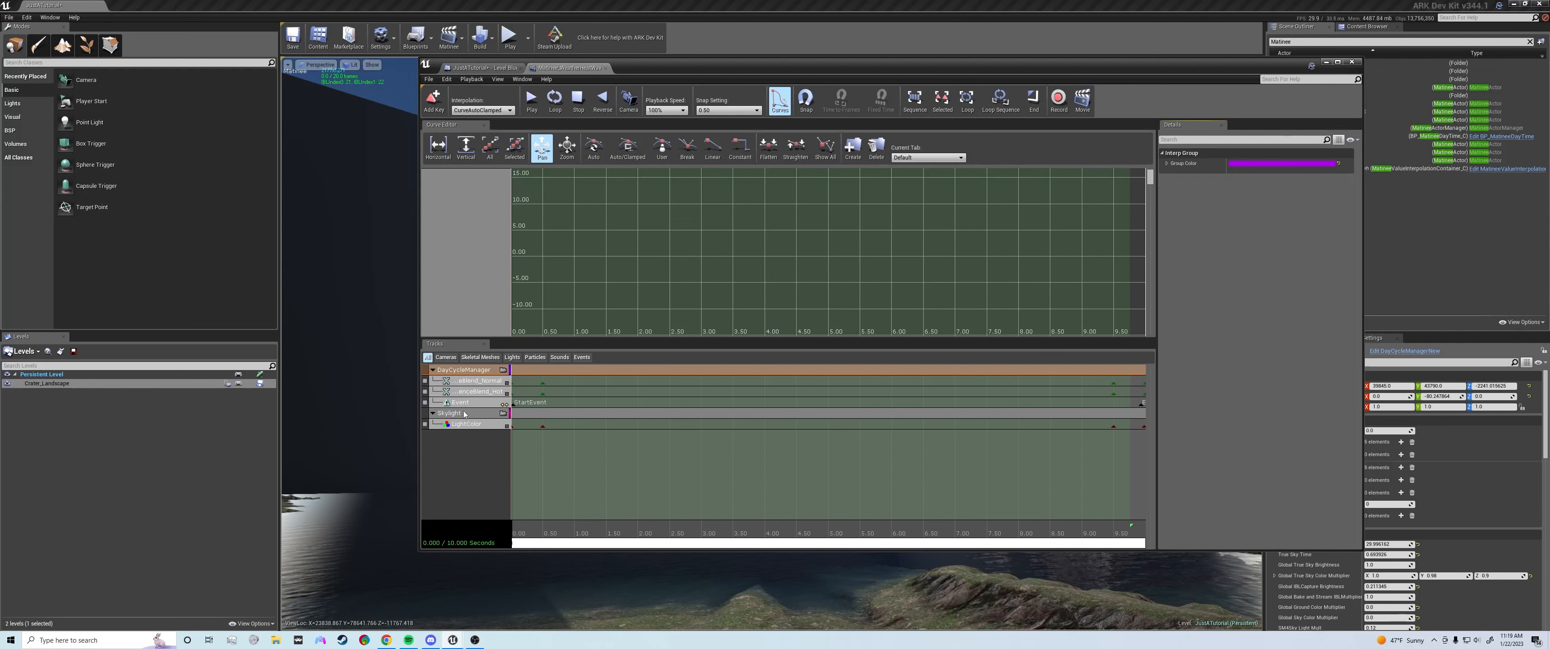
click(465, 407)
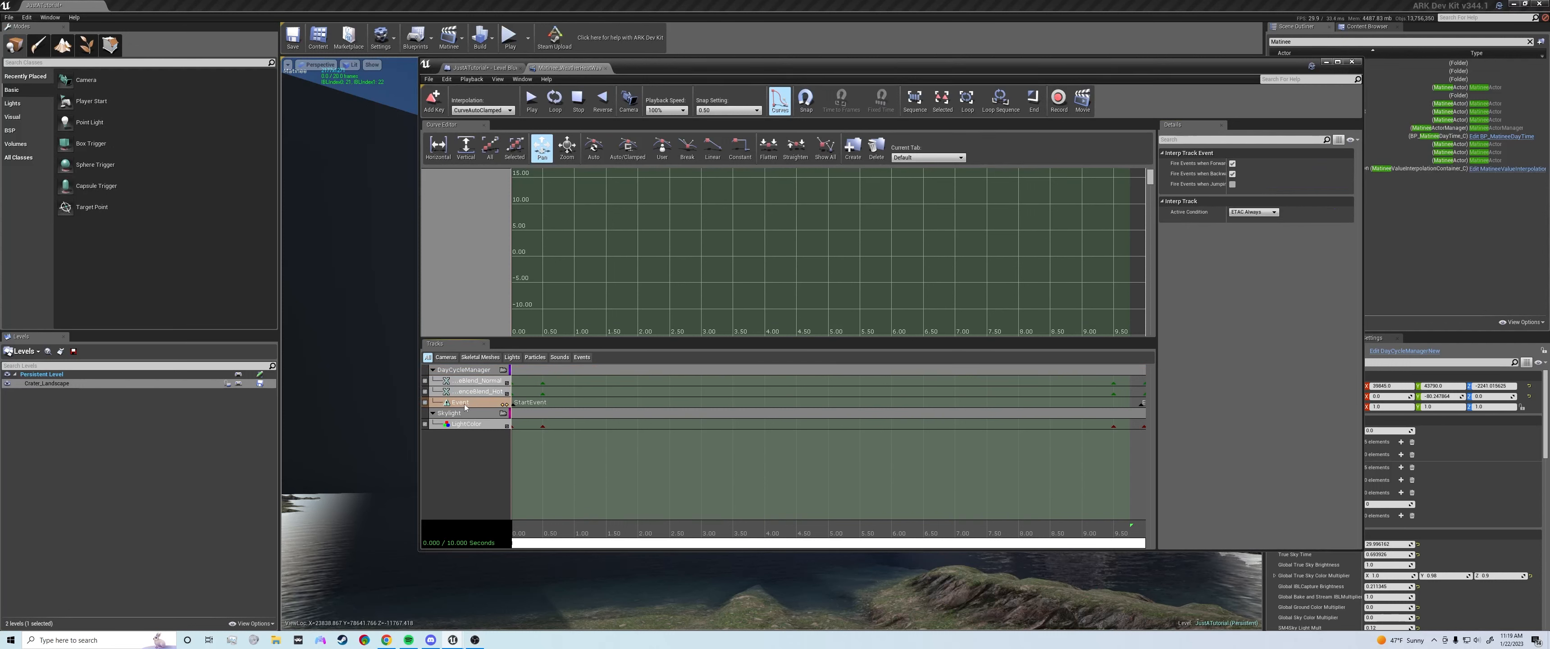
key(Delete)
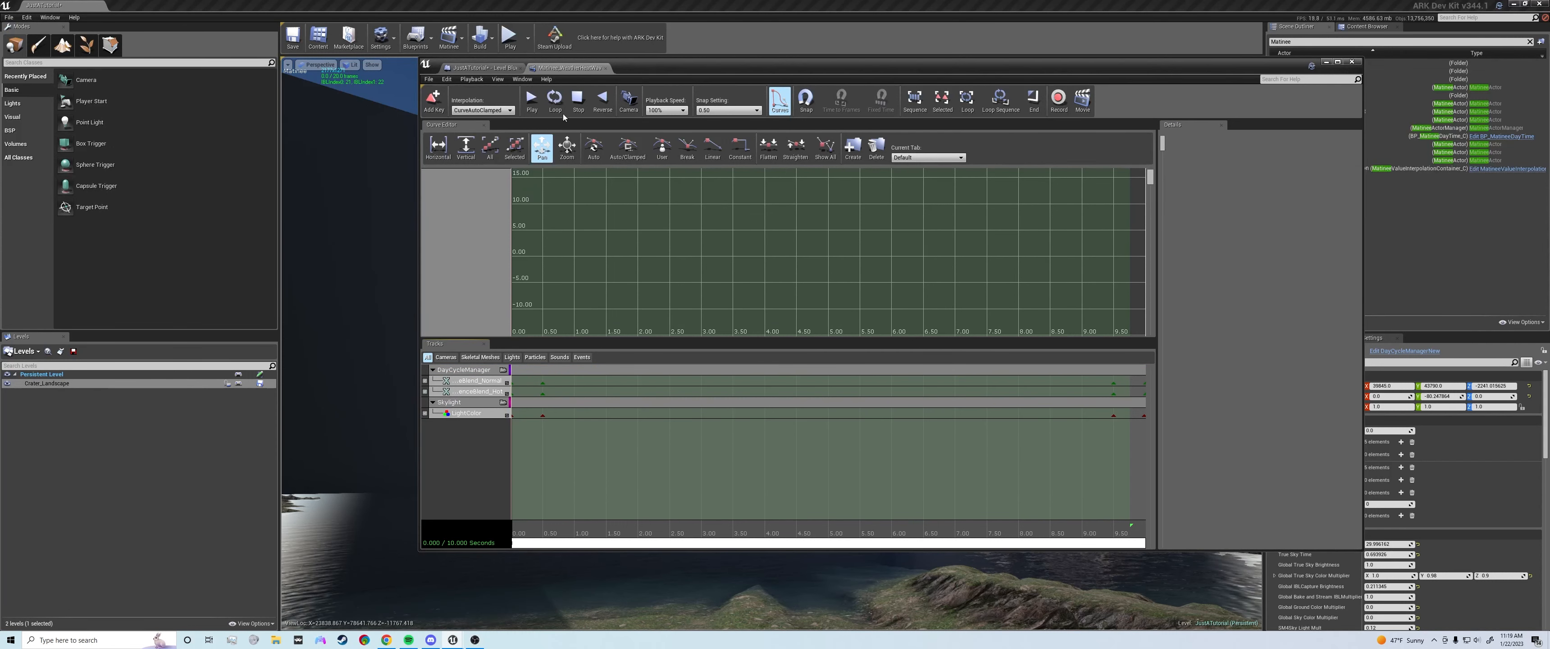
click(608, 68)
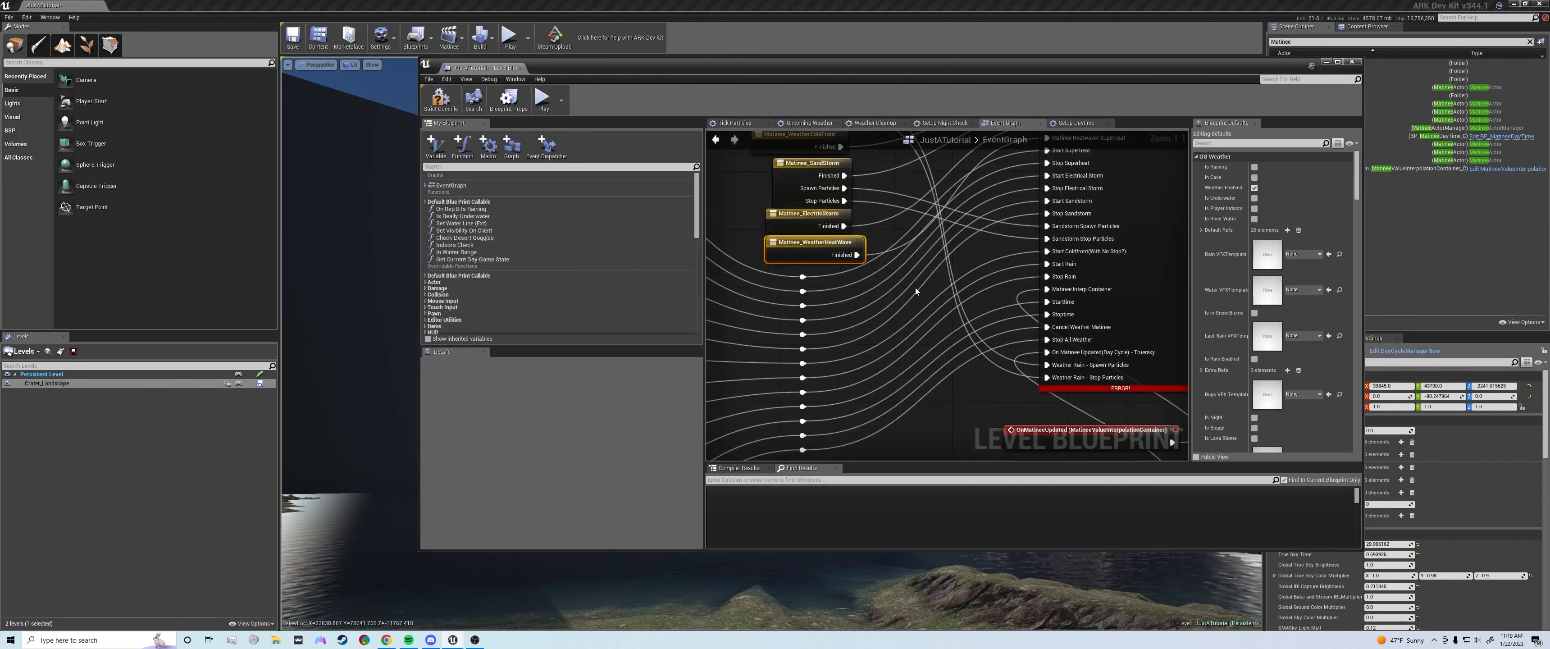
Compile the Level Blueprint and close its editor to return to the level viewport
right_drag(915, 290, 895, 285)
click(449, 111)
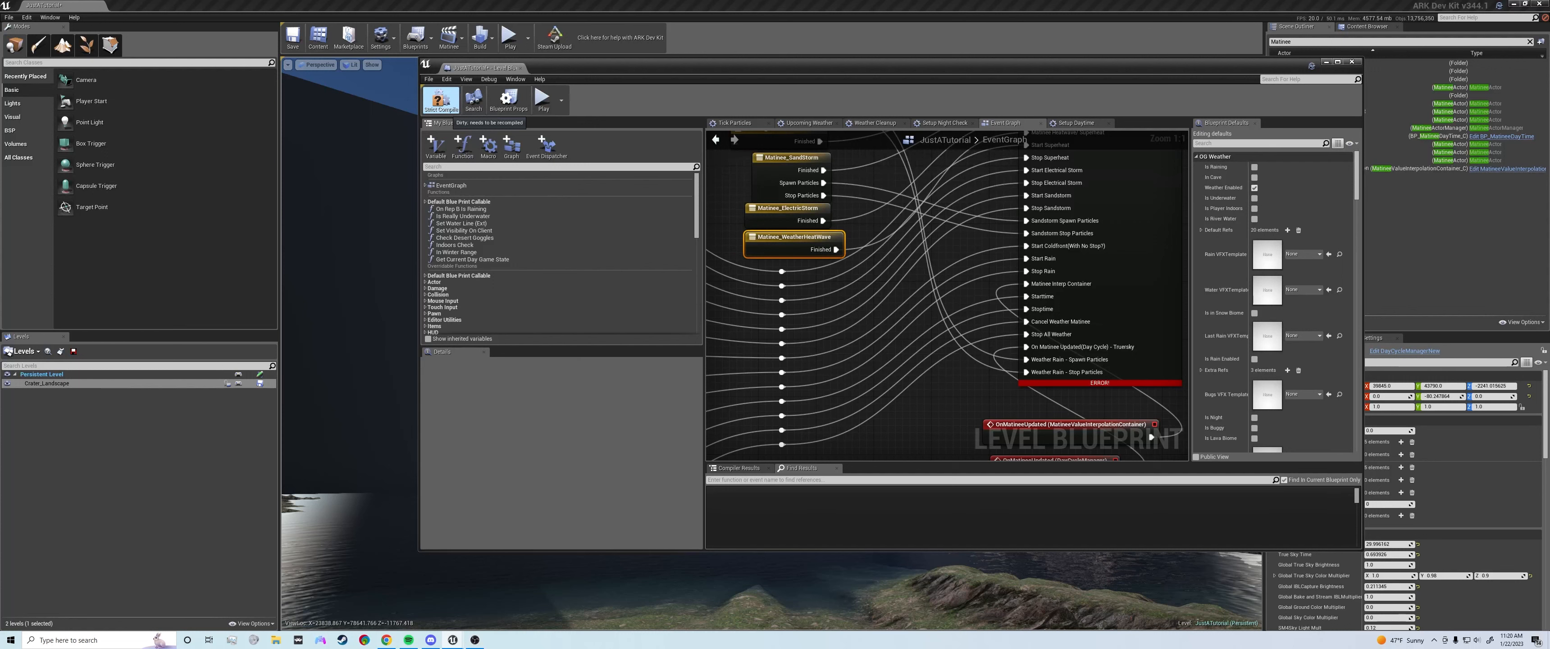
click(441, 100)
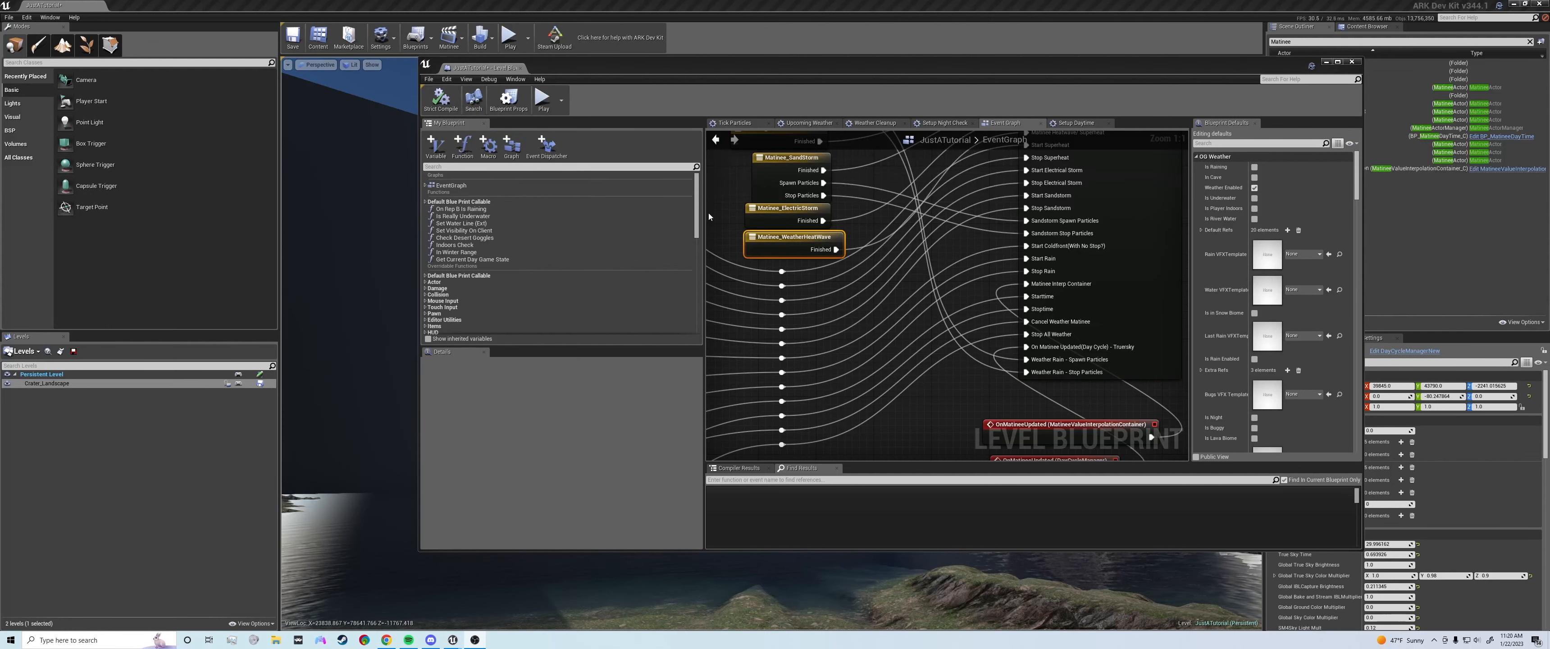
click(522, 69)
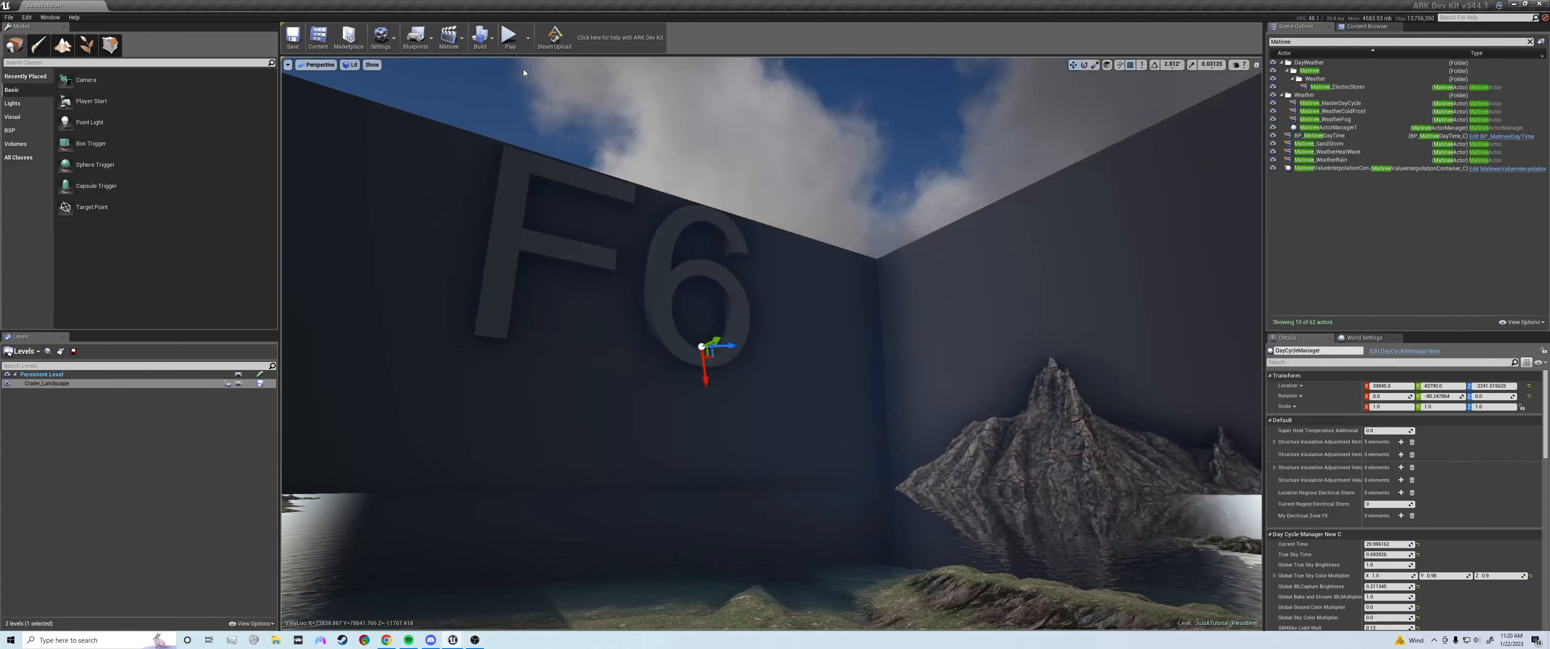
right_click(521, 69)
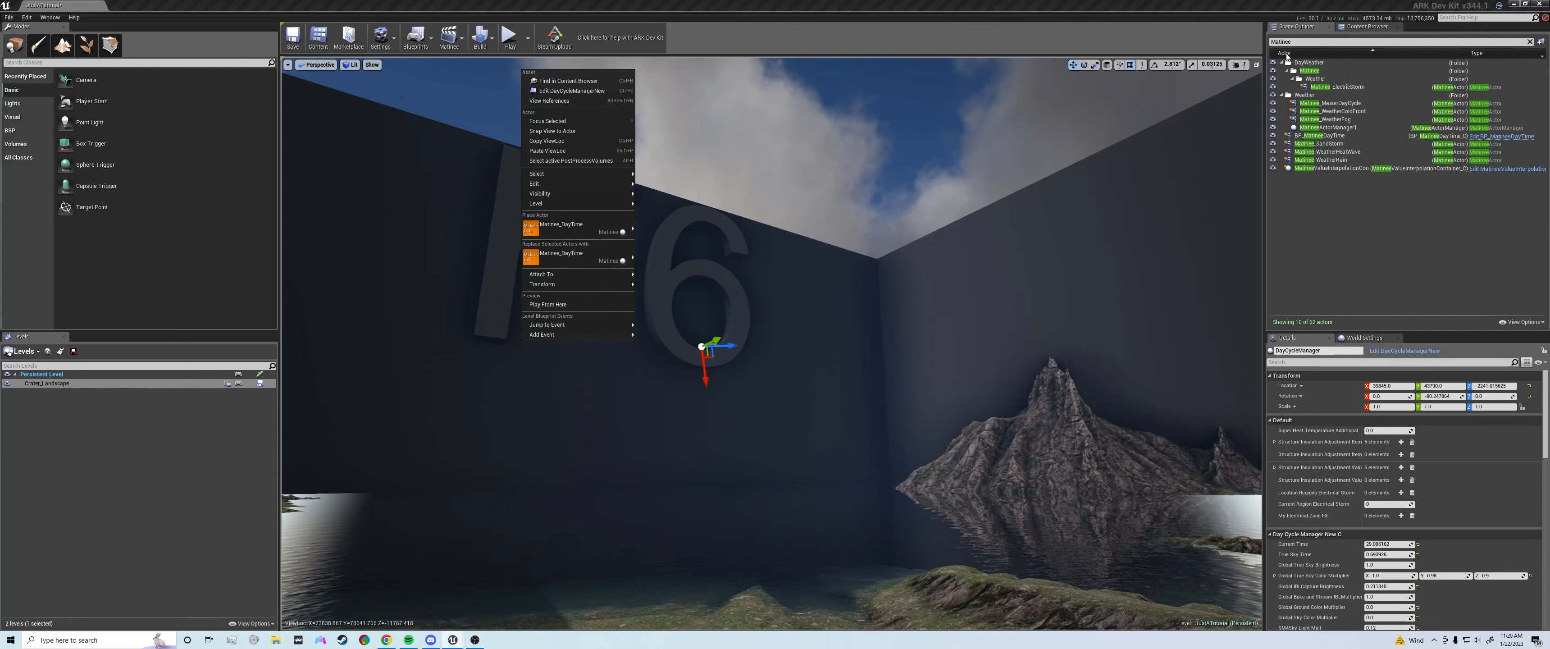
click(1047, 38)
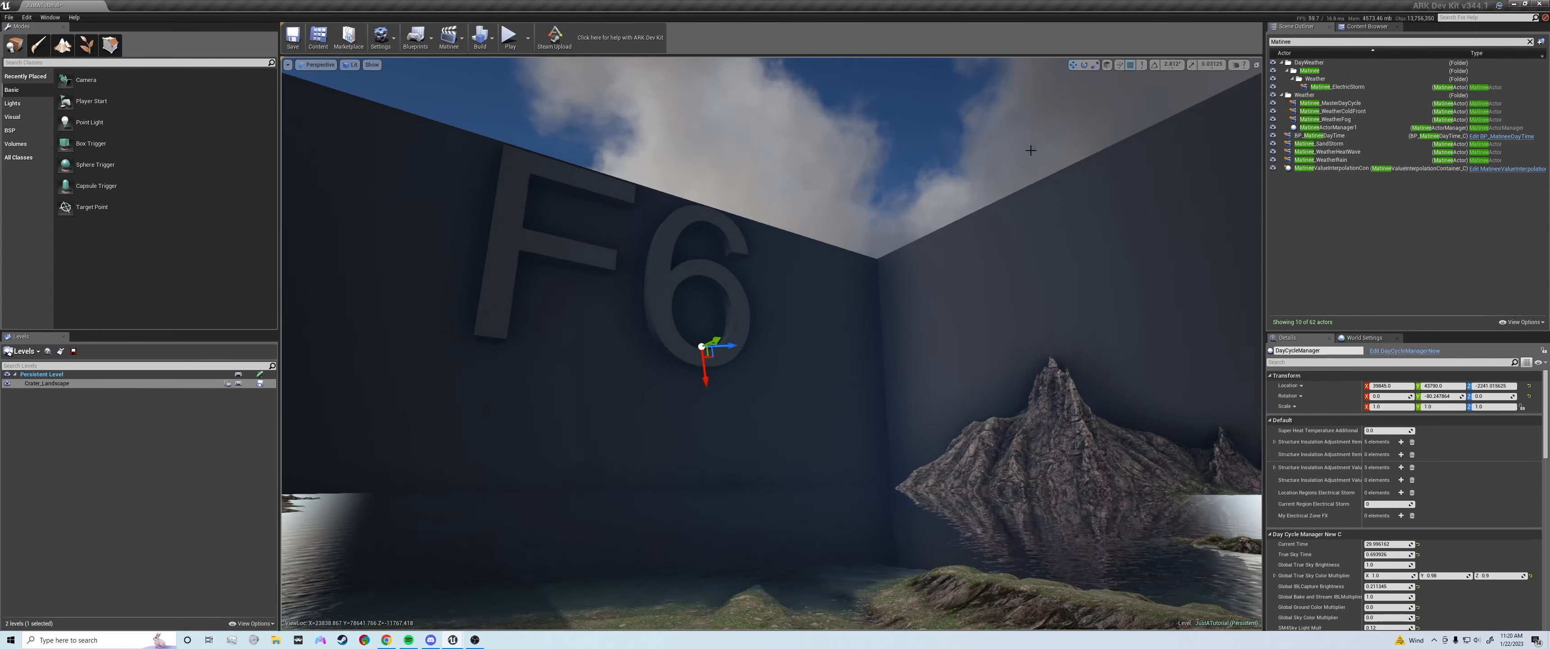